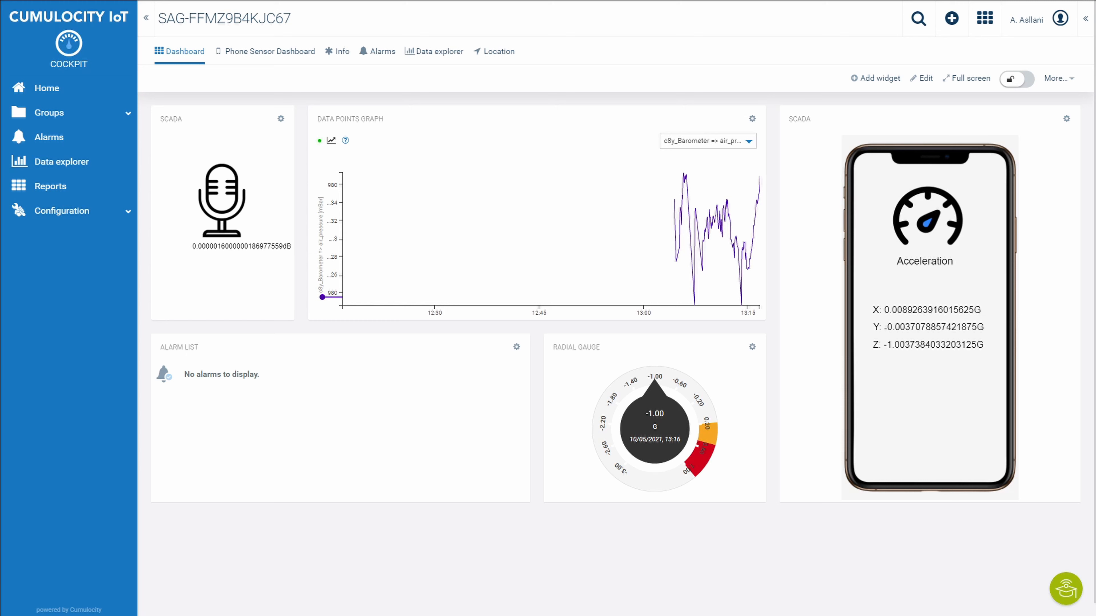
# Step: Add a new dashboard to the device with the menu label "Dashboard Demo" and save it
pyautogui.click(951, 19)
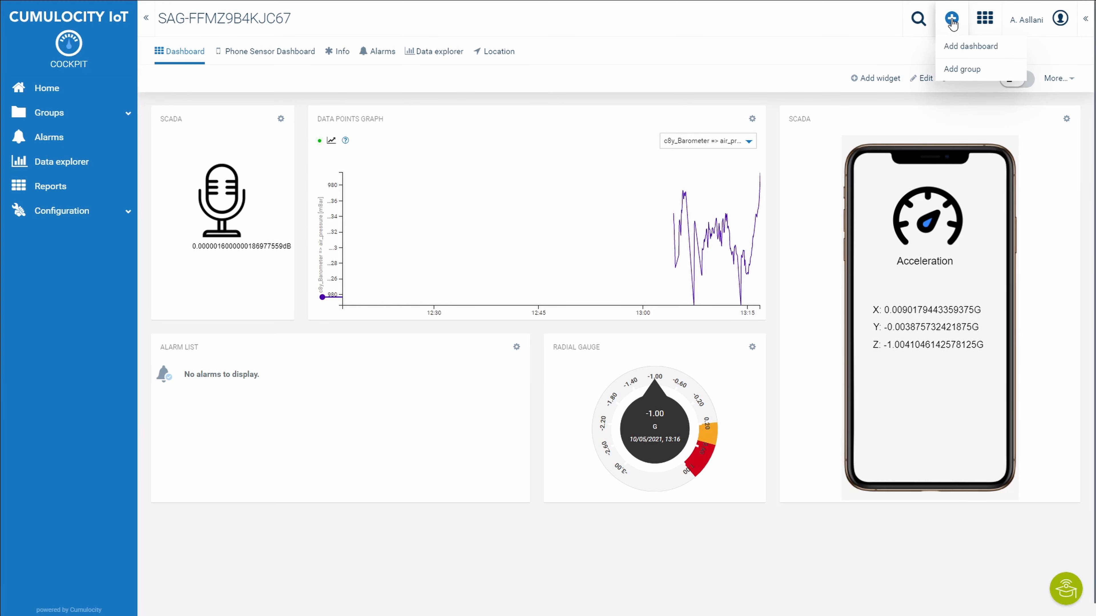
pyautogui.click(978, 49)
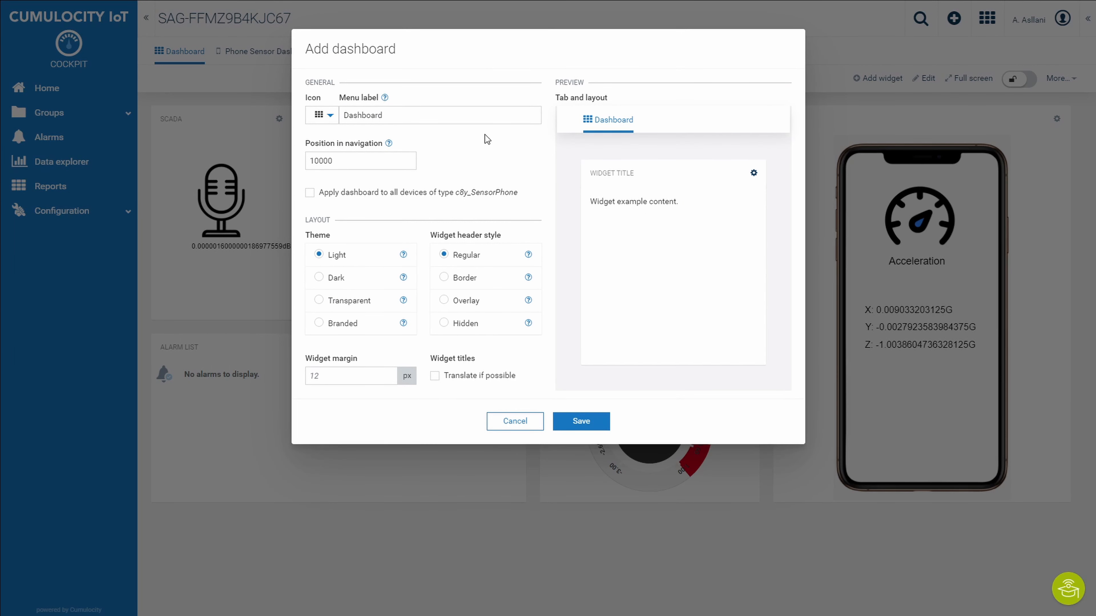
pyautogui.click(474, 115)
pyautogui.write('Demo')
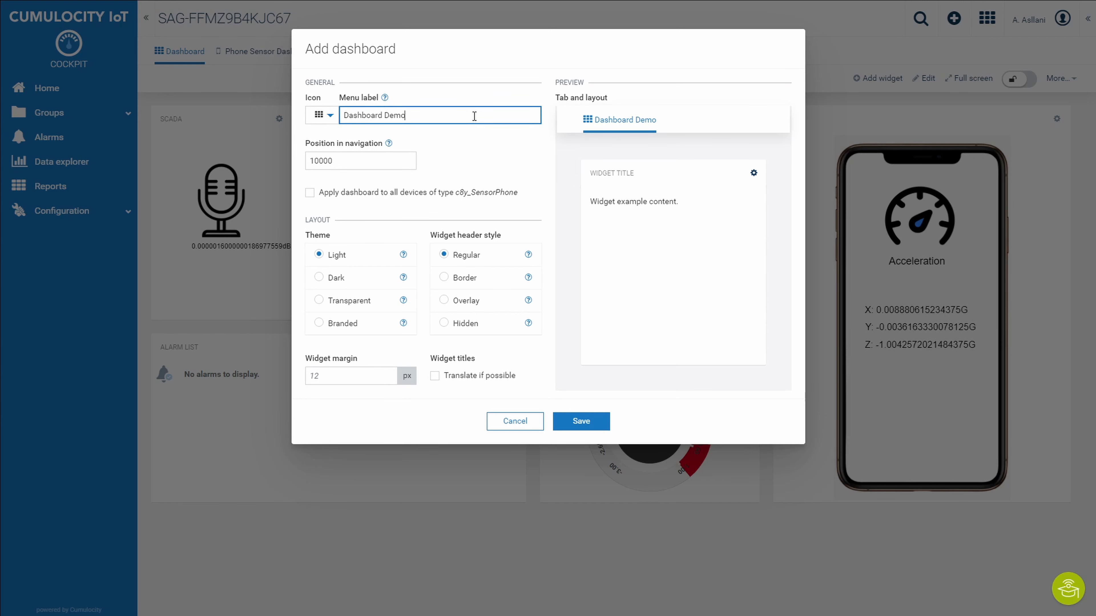
pyautogui.click(582, 430)
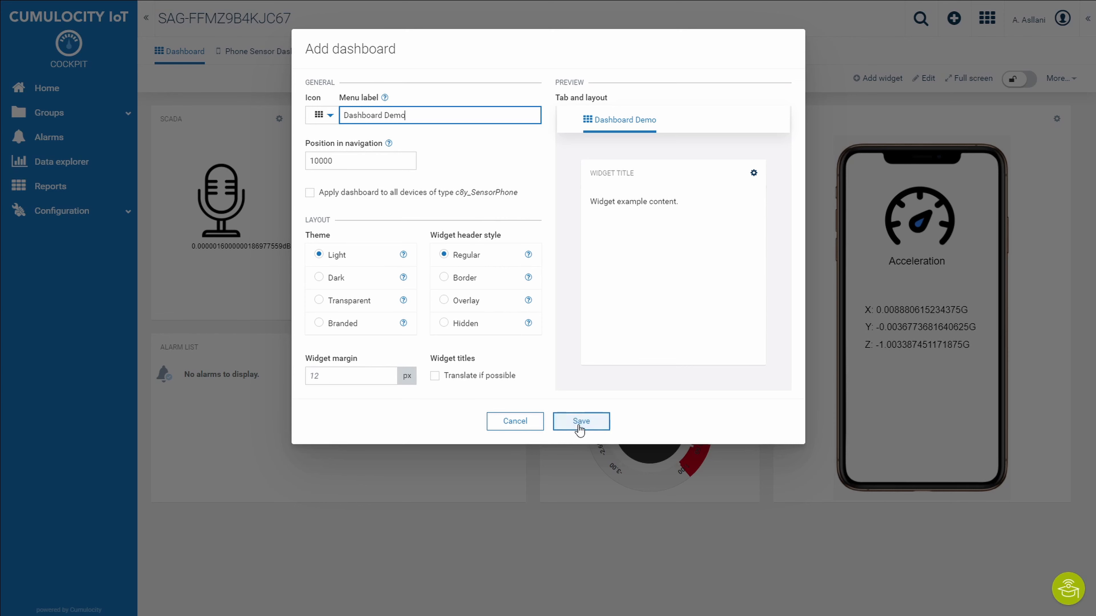
pyautogui.click(580, 427)
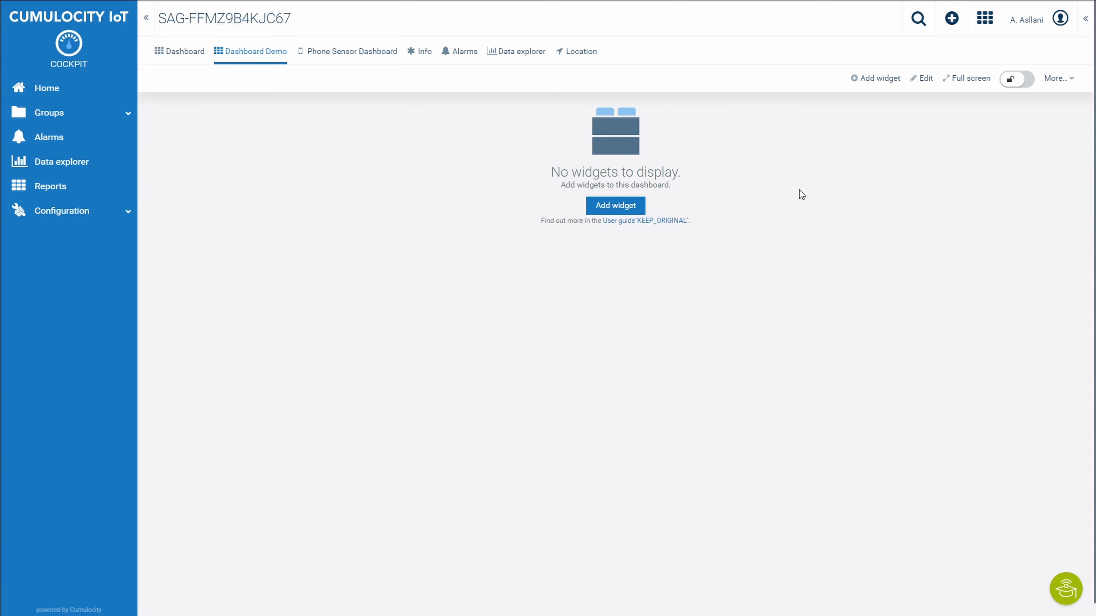
# Step: Add a Data points graph widget with only the c8y_Barometer => air_pressure data point enabled
pyautogui.click(871, 80)
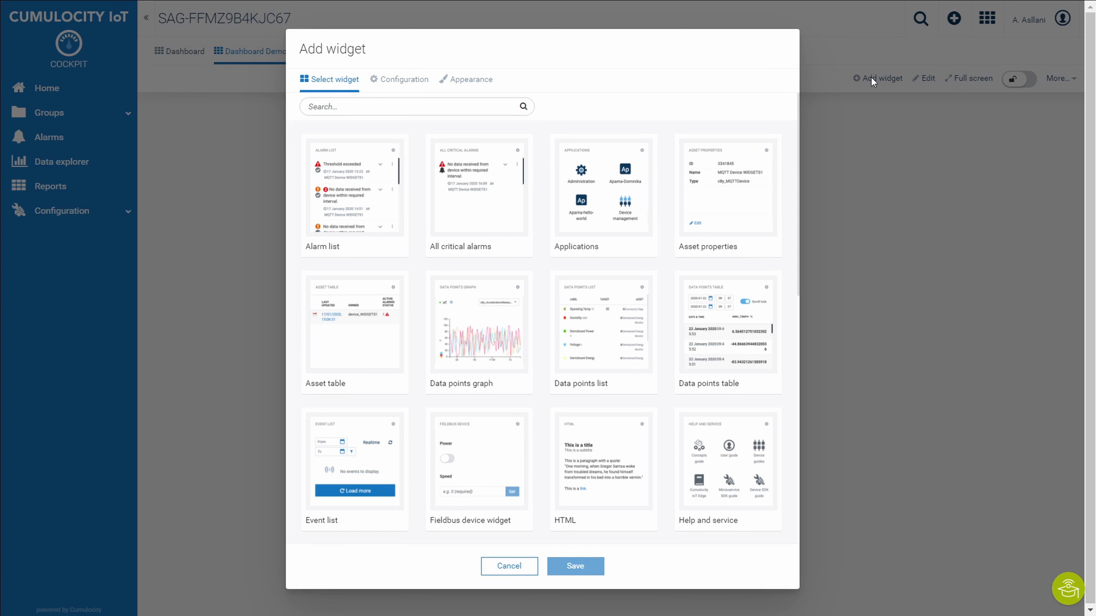
pyautogui.click(473, 332)
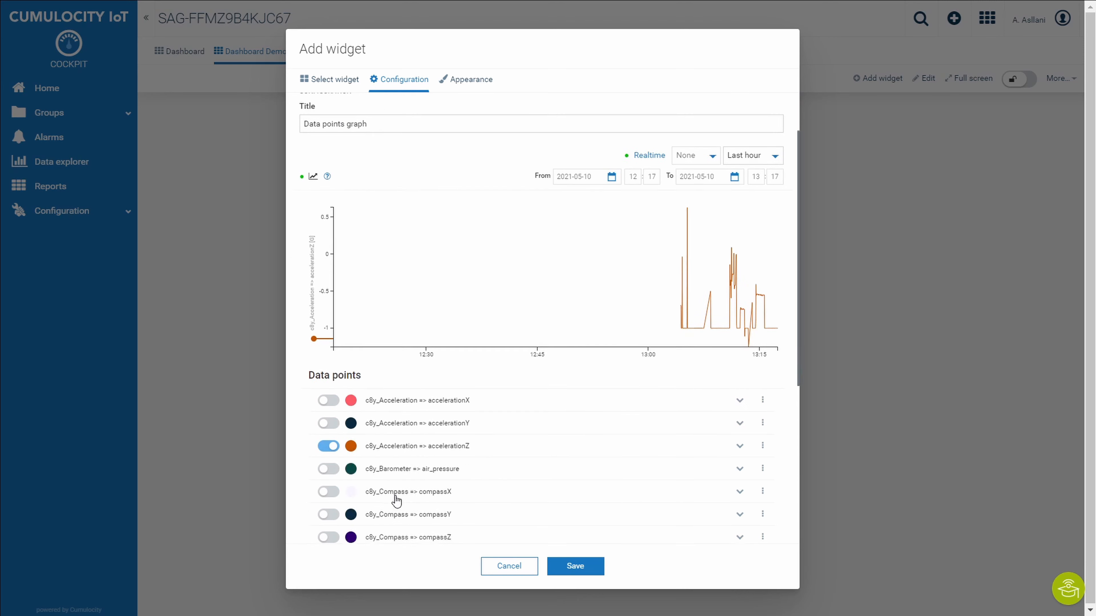
pyautogui.scroll(-5, 432, 372)
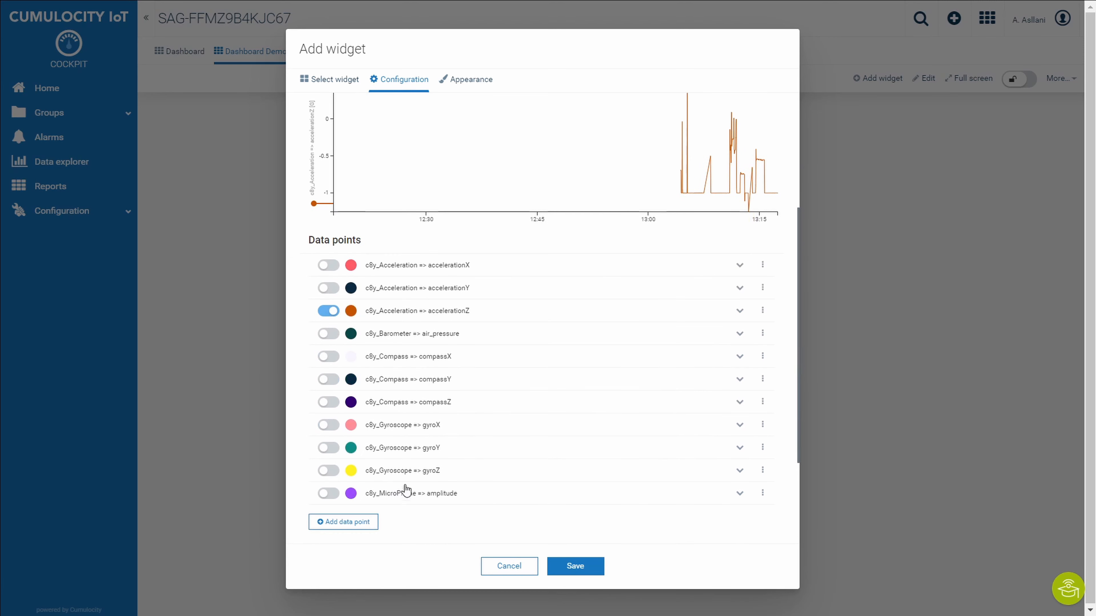
pyautogui.click(328, 337)
pyautogui.click(328, 312)
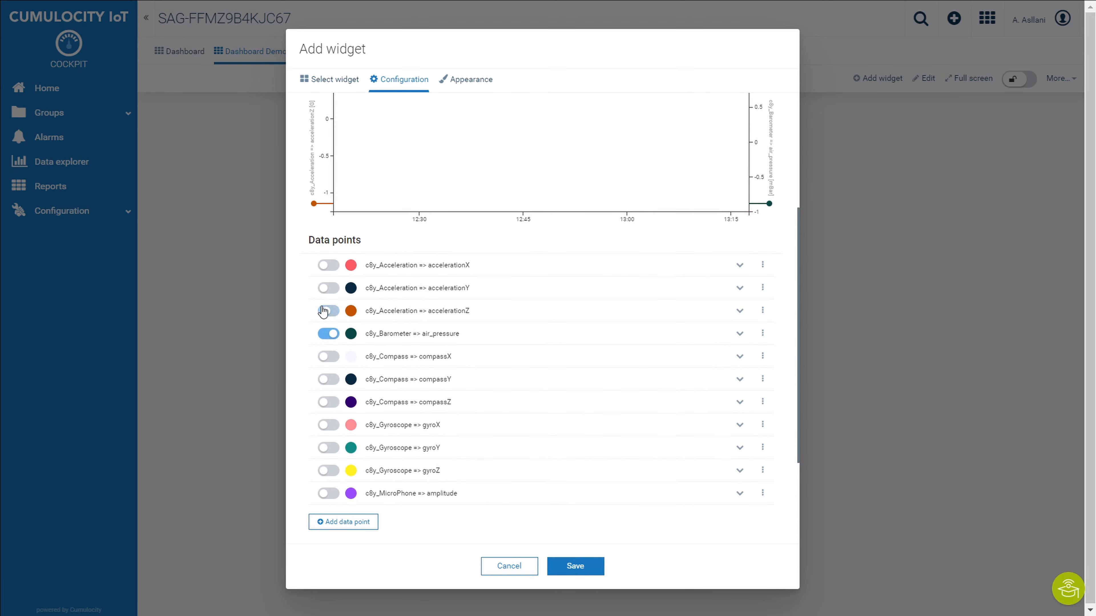
pyautogui.click(574, 567)
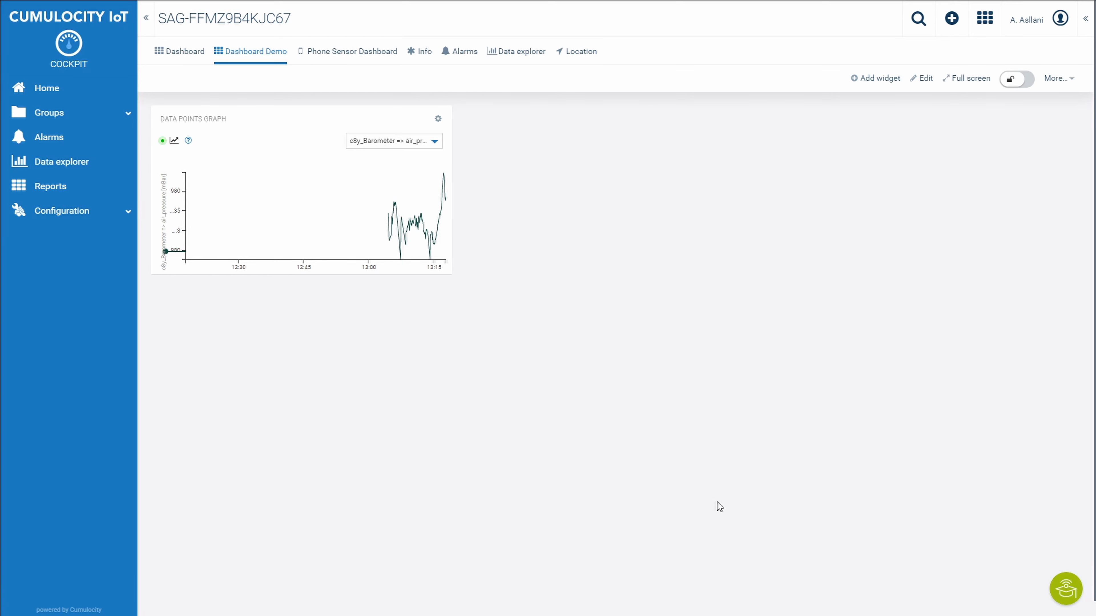
# Step: Start a new SCADA widget and load microphone.svg as its SVG file
pyautogui.click(867, 79)
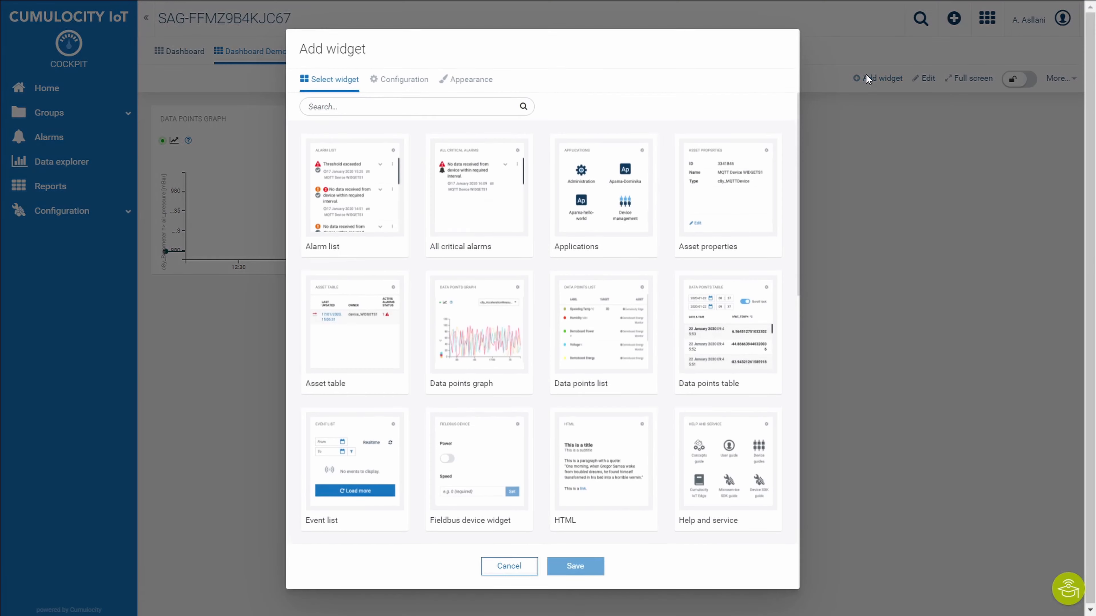
pyautogui.click(467, 107)
pyautogui.write('sca')
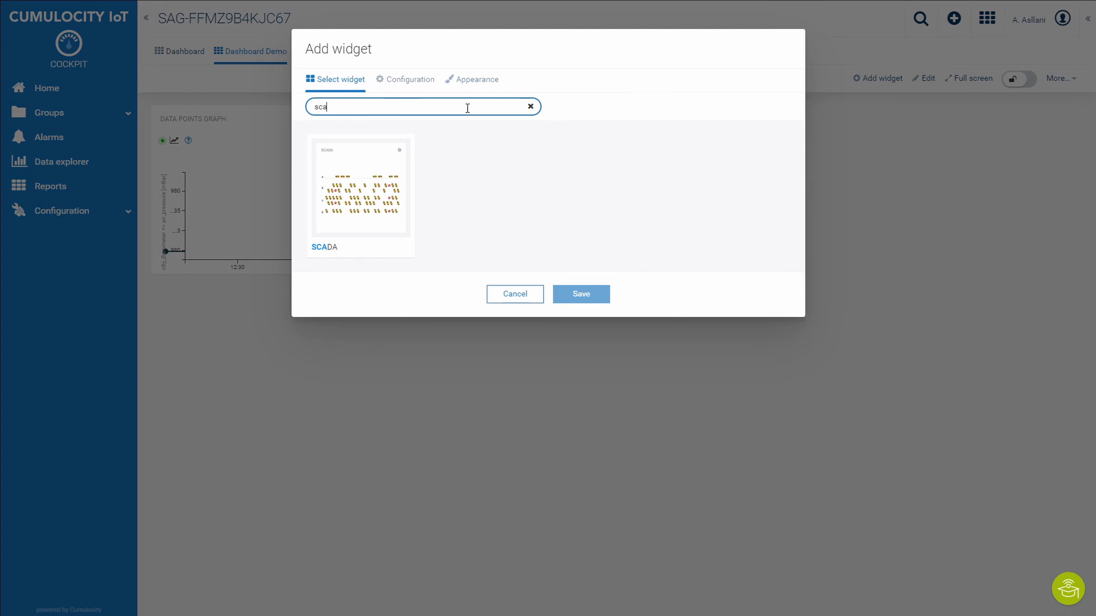
pyautogui.click(372, 196)
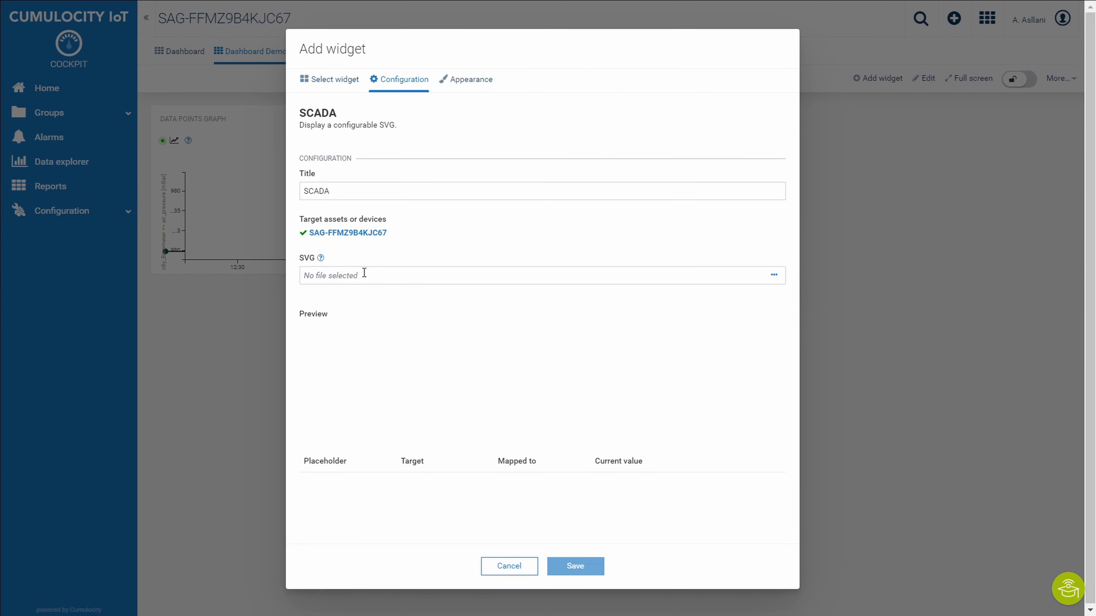
pyautogui.click(364, 273)
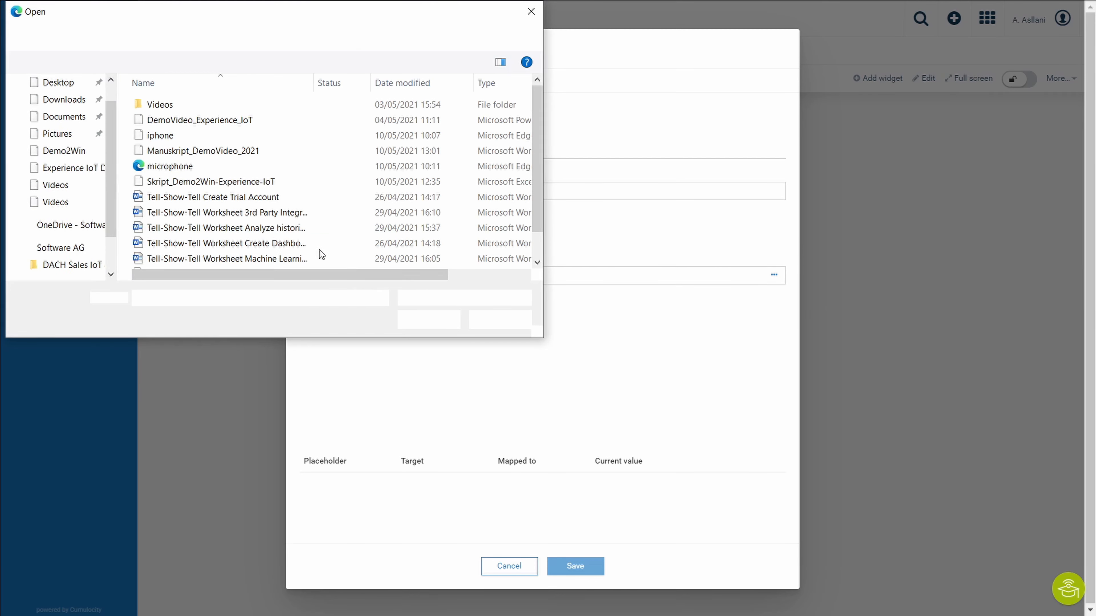
pyautogui.click(224, 167)
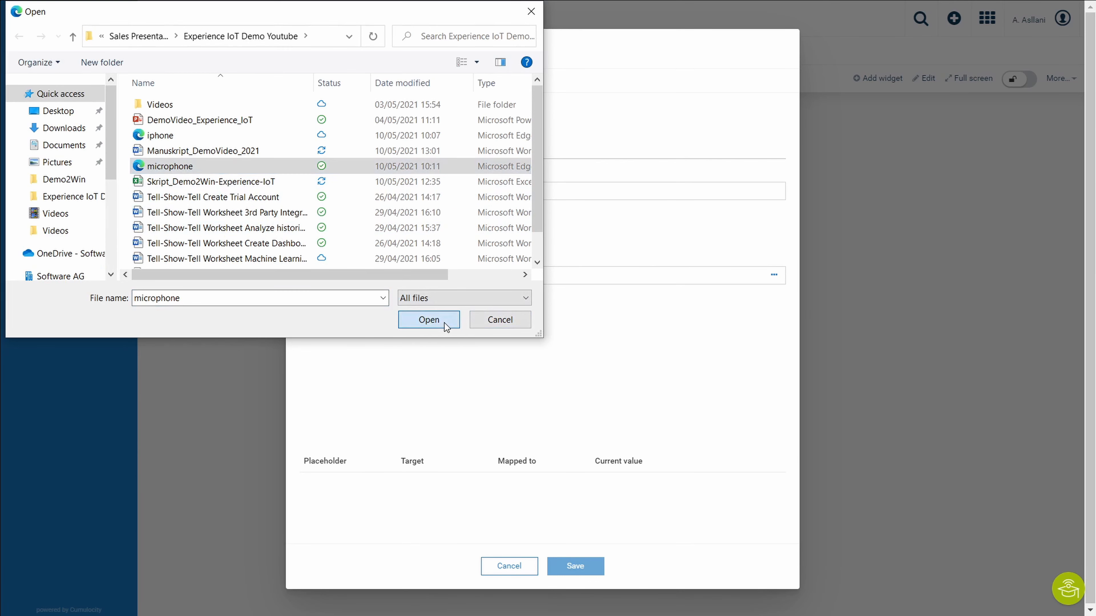
pyautogui.click(445, 320)
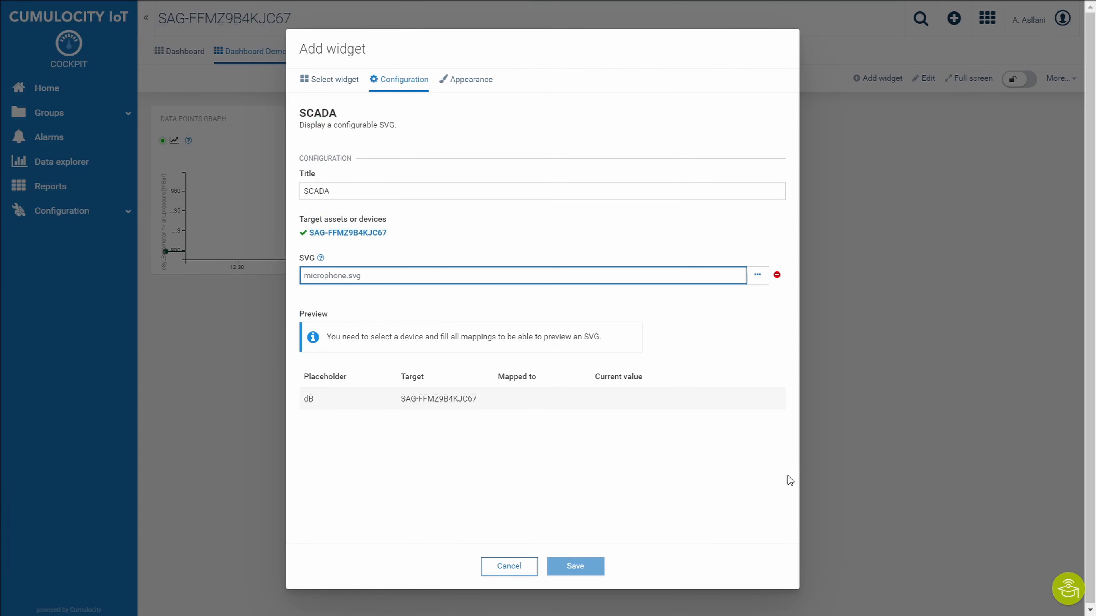
# Step: Assign the Last measurement device property to the SVG's dB placeholder
pyautogui.moveTo(773, 406)
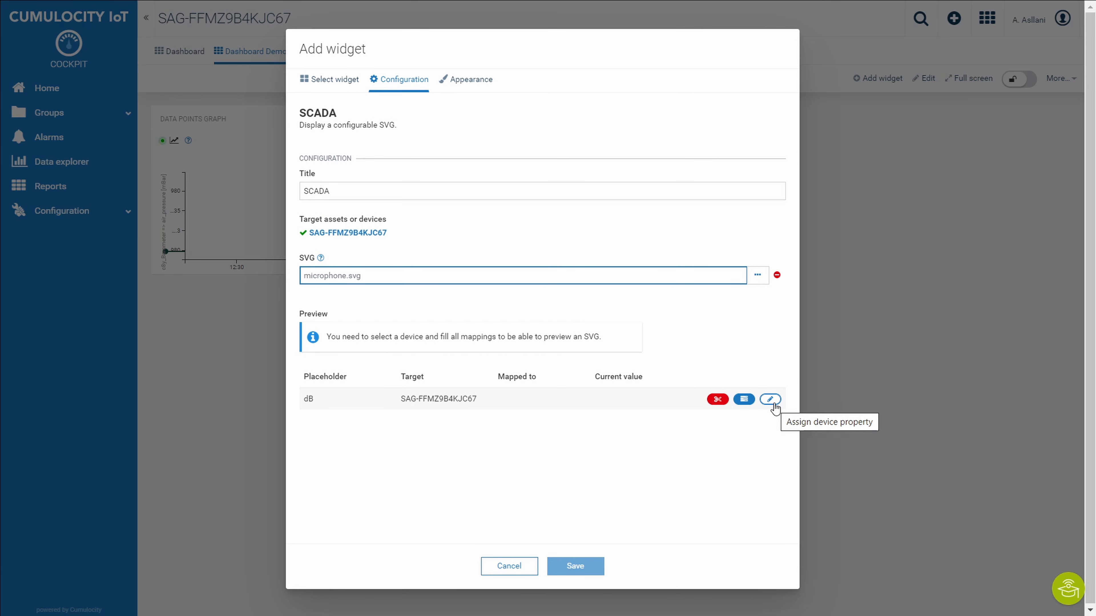
pyautogui.click(772, 402)
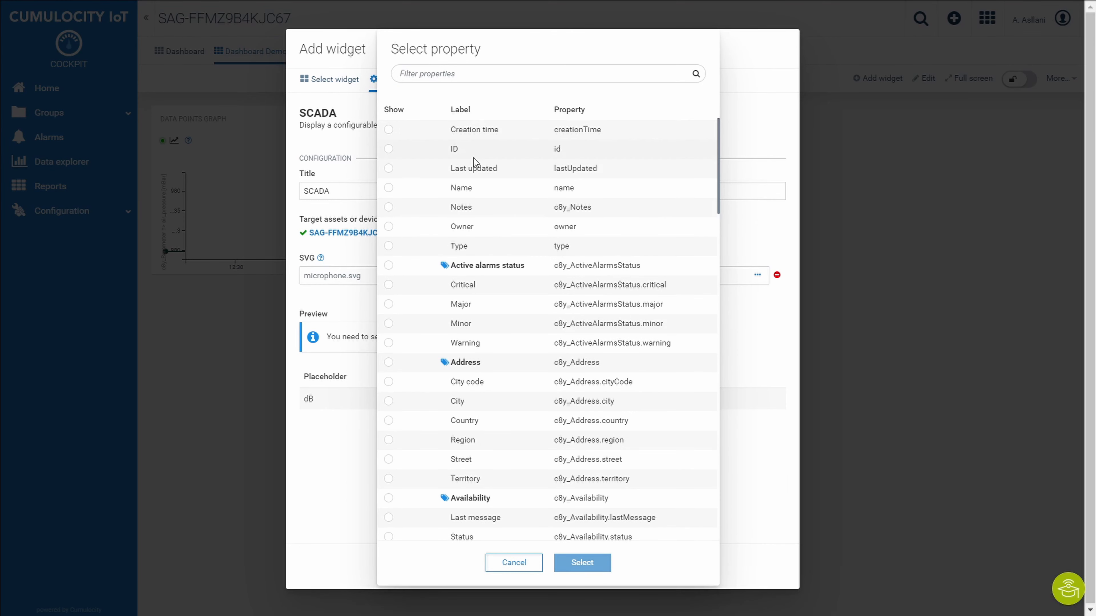
pyautogui.click(447, 75)
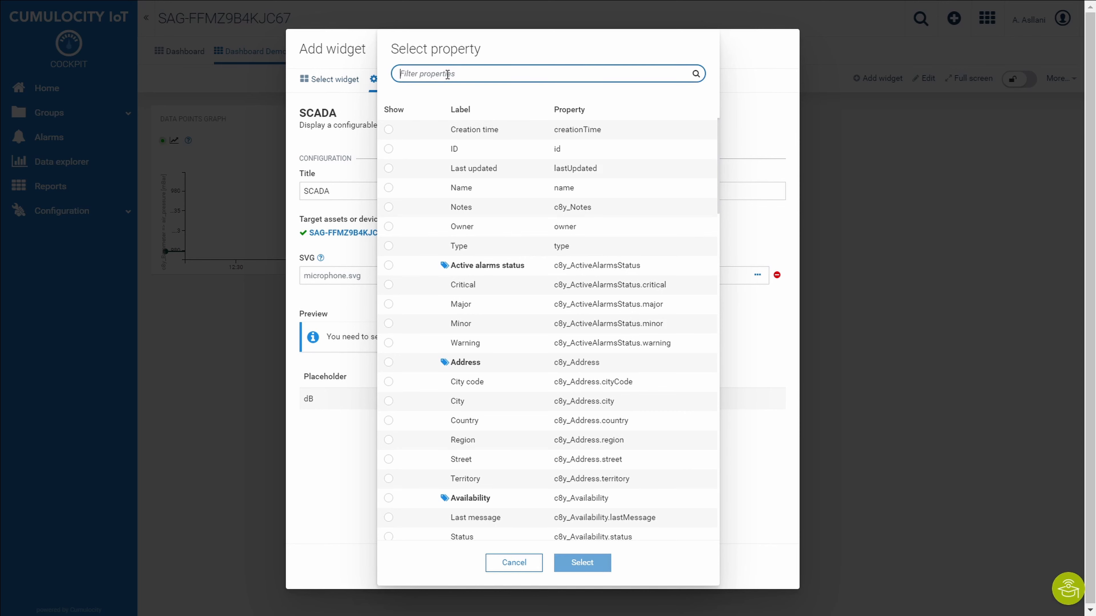
pyautogui.write('meau')
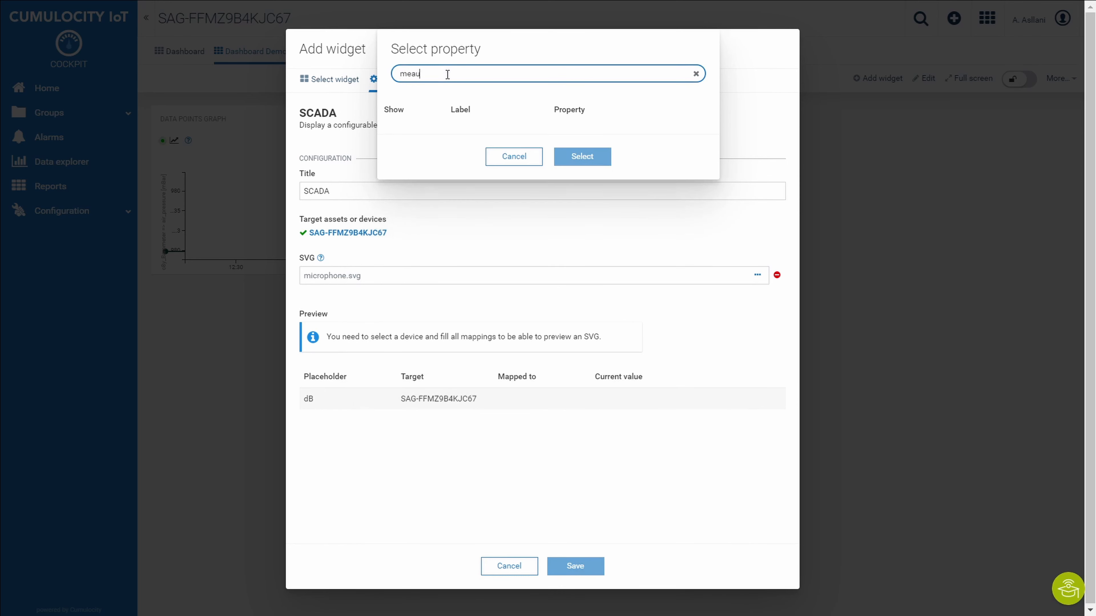
pyautogui.press('BackSpace')
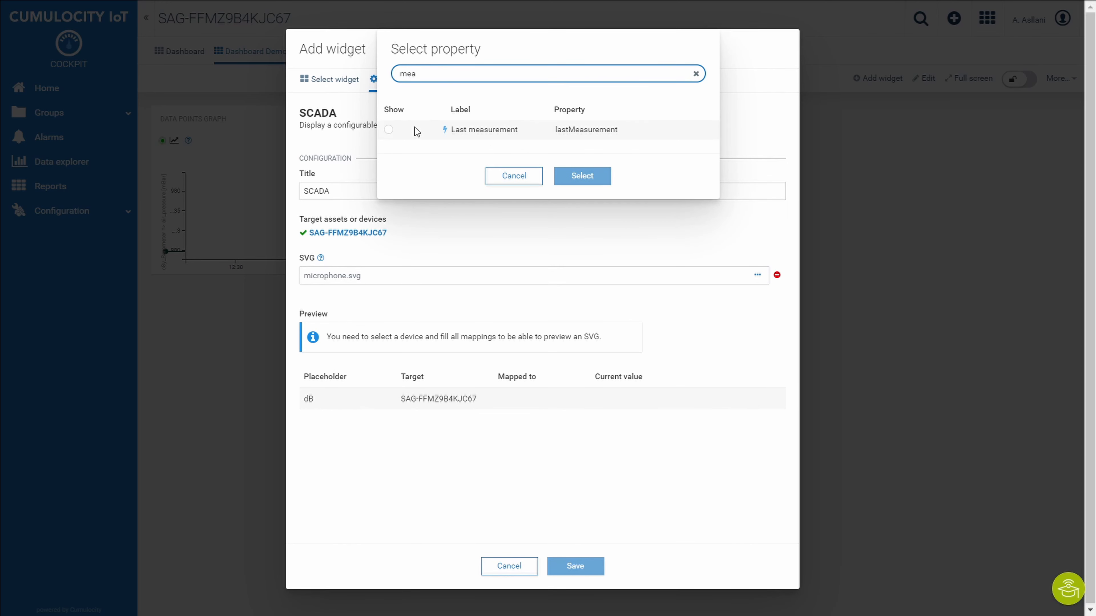
pyautogui.click(389, 127)
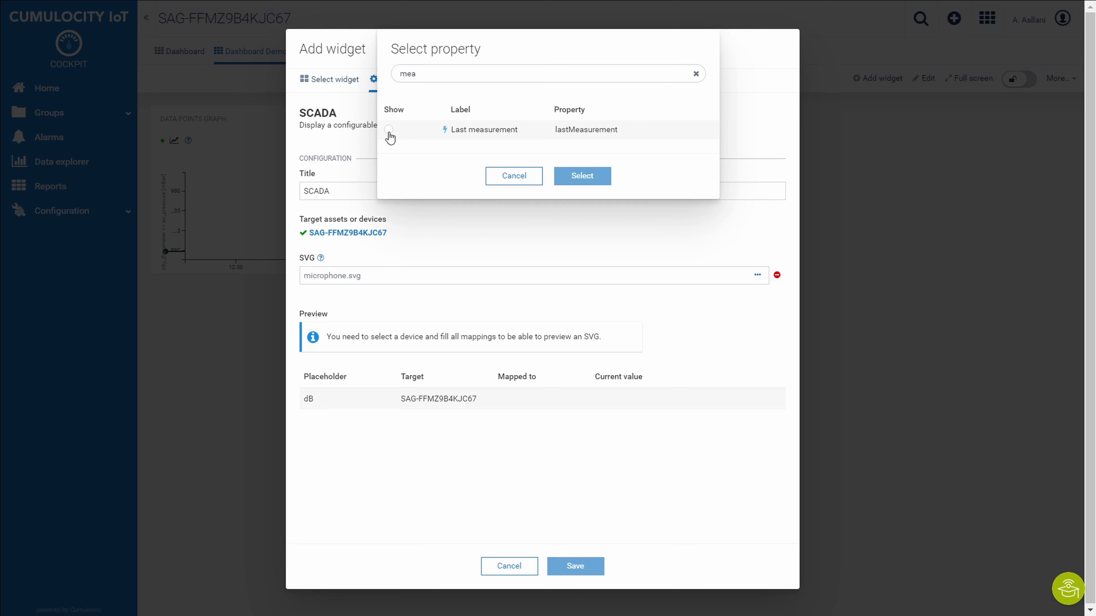
pyautogui.click(575, 174)
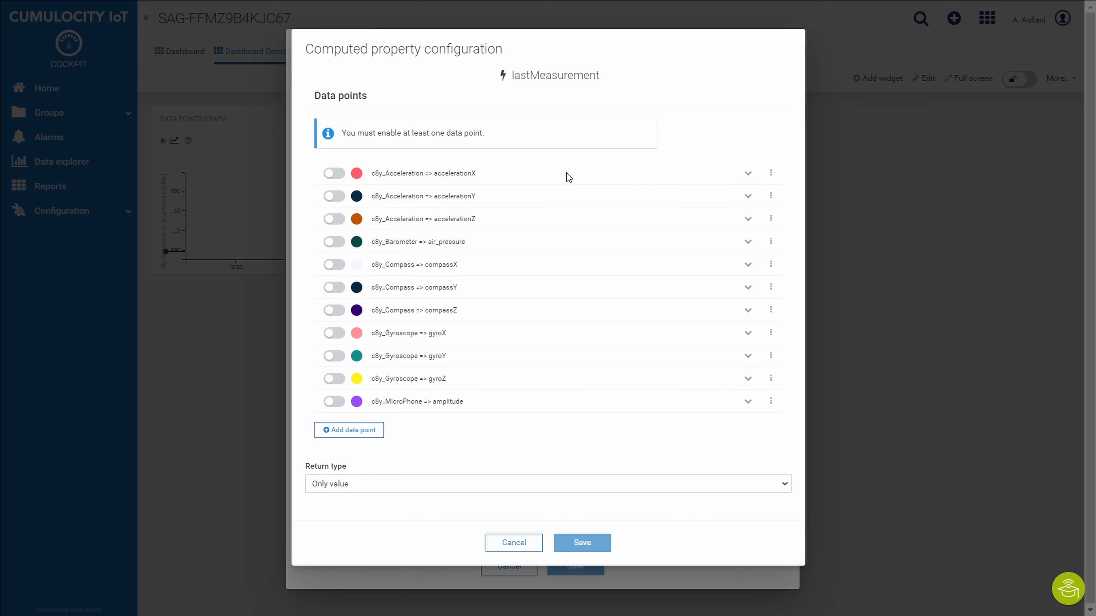
# Step: Enable the c8y_MicroPhone => amplitude data point for the computed property and save the SCADA widget
pyautogui.click(332, 403)
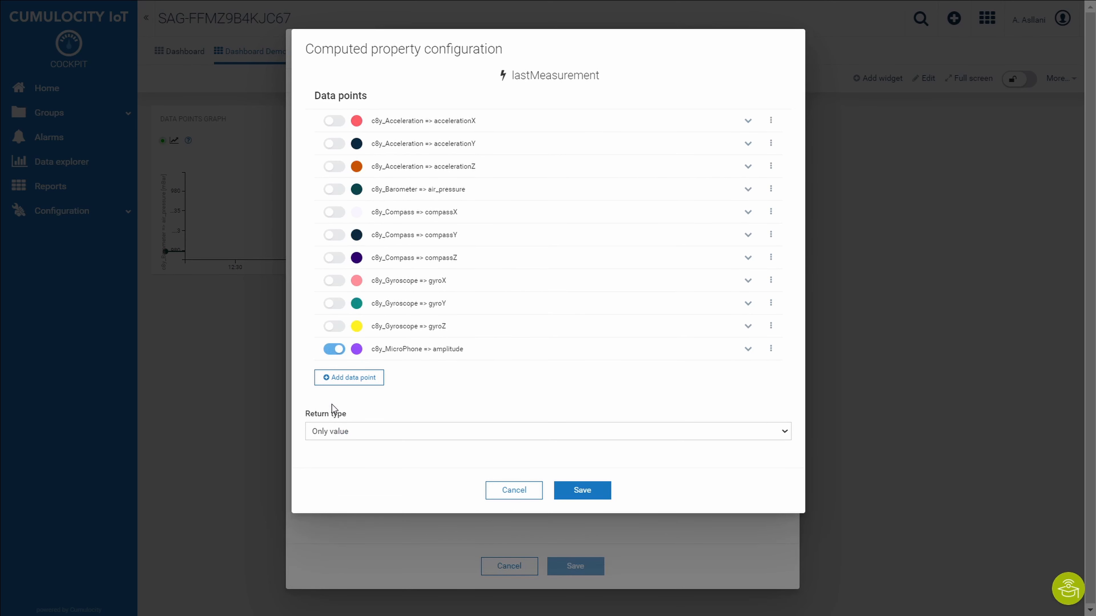
pyautogui.click(584, 492)
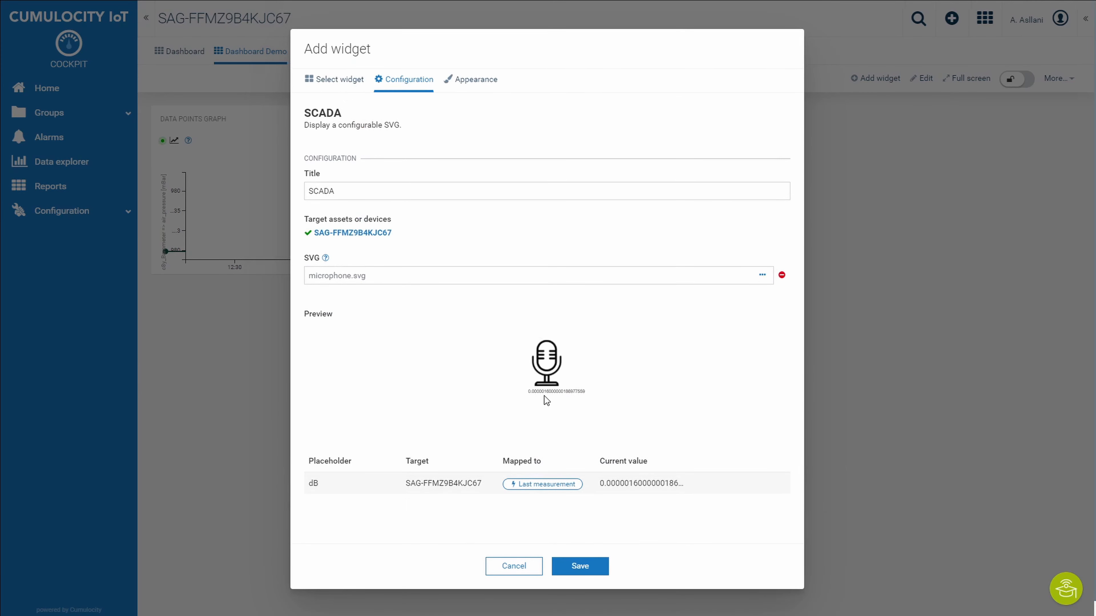
pyautogui.click(583, 568)
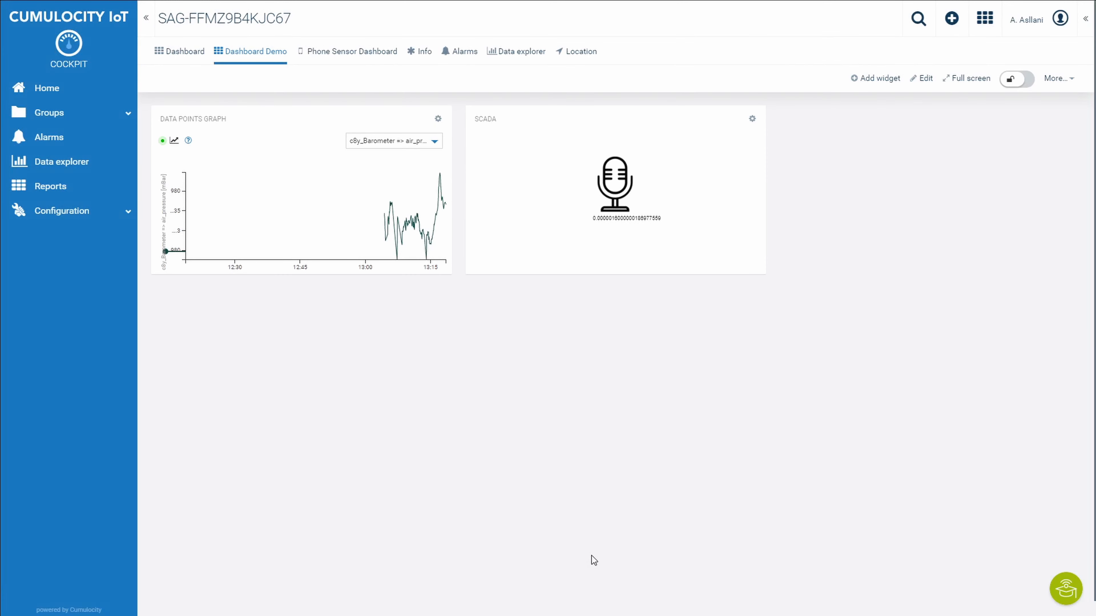
# Step: Add a Radial Gauge widget with the c8y_Acceleration => accelerationZ data point enabled
pyautogui.click(867, 78)
pyautogui.click(453, 107)
pyautogui.write('gauge')
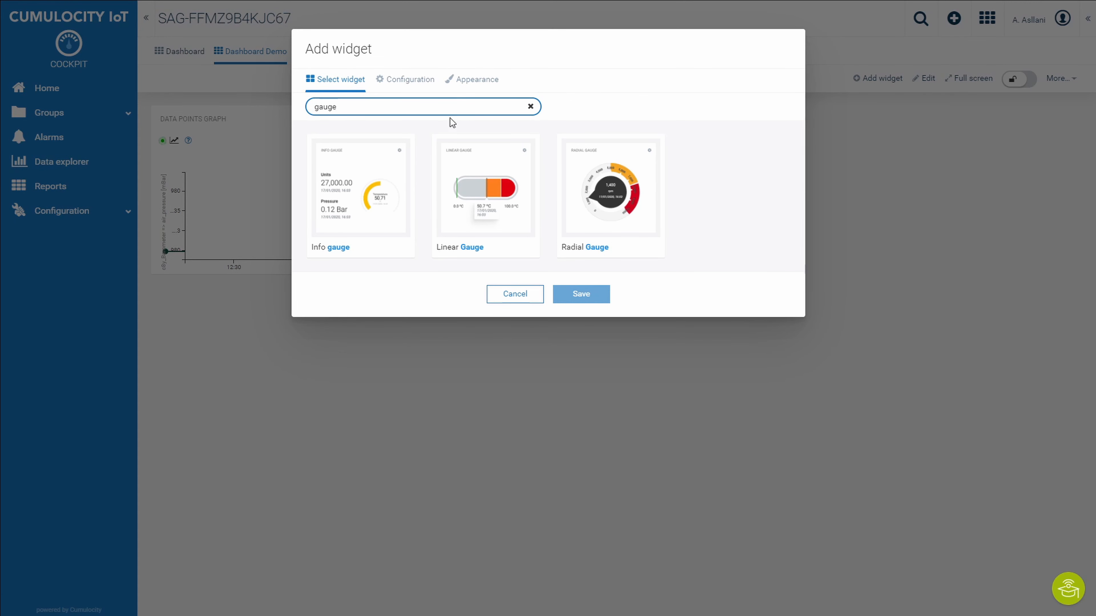
pyautogui.click(597, 200)
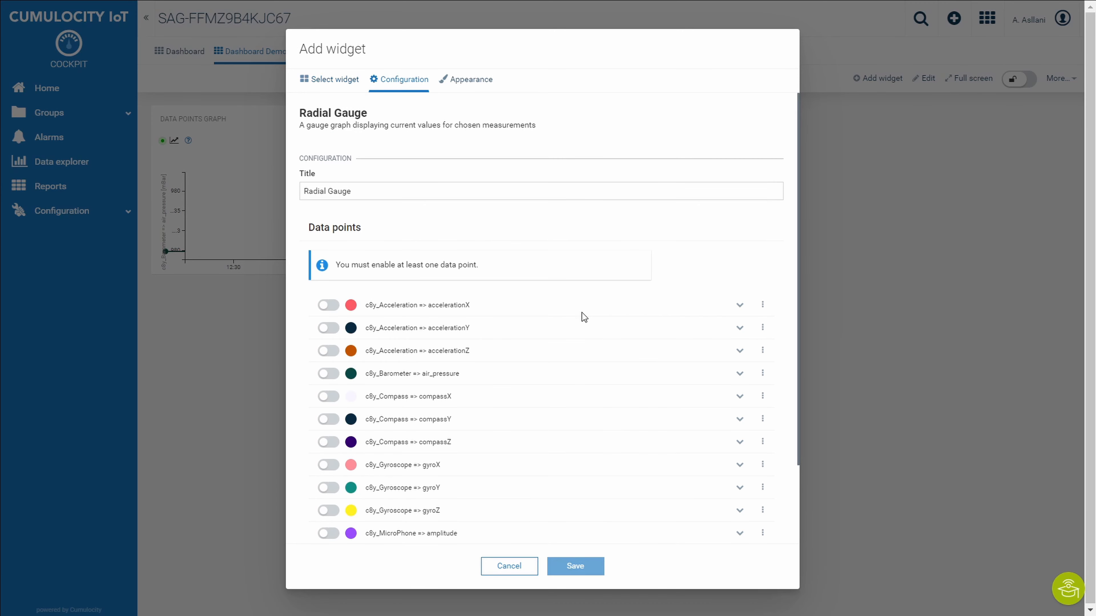
pyautogui.click(327, 351)
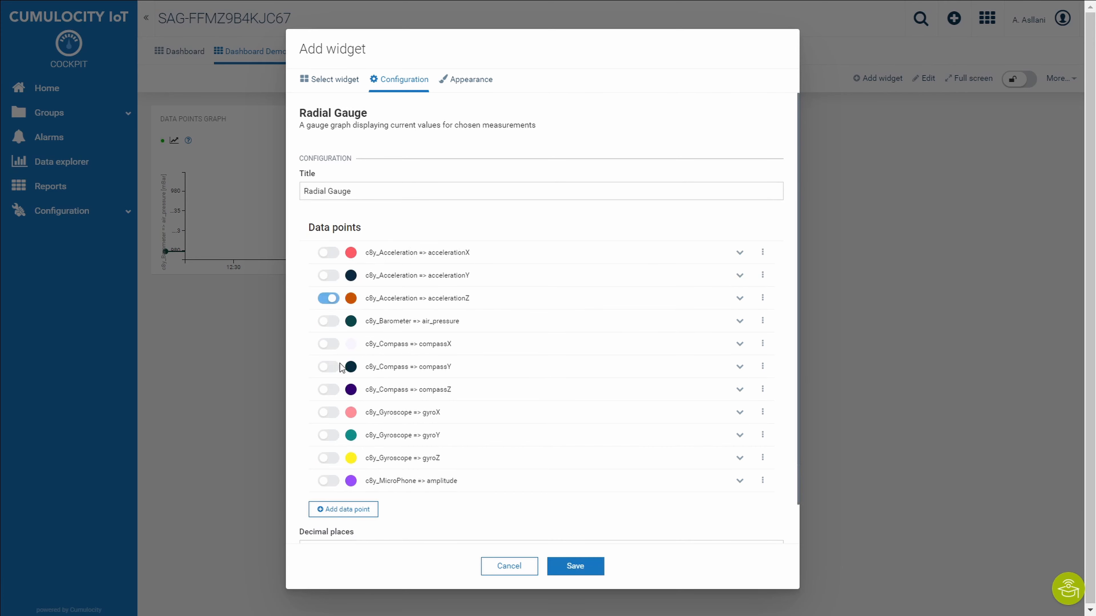
pyautogui.click(577, 572)
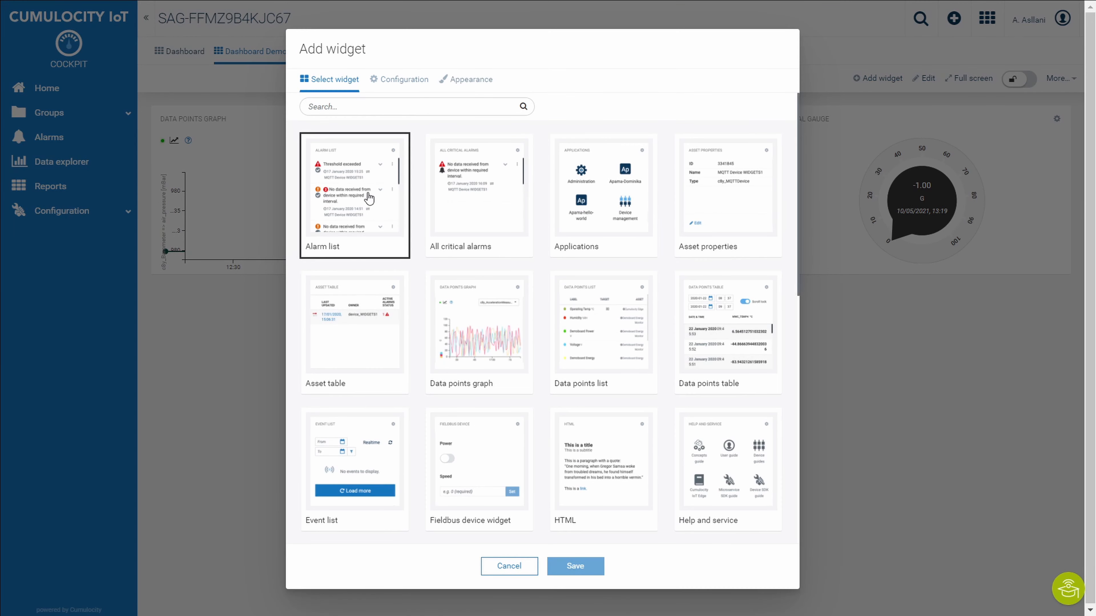
# Step: Add an Alarm list widget that excludes the CLEARED and ACKNOWLEDGED statuses
pyautogui.click(372, 195)
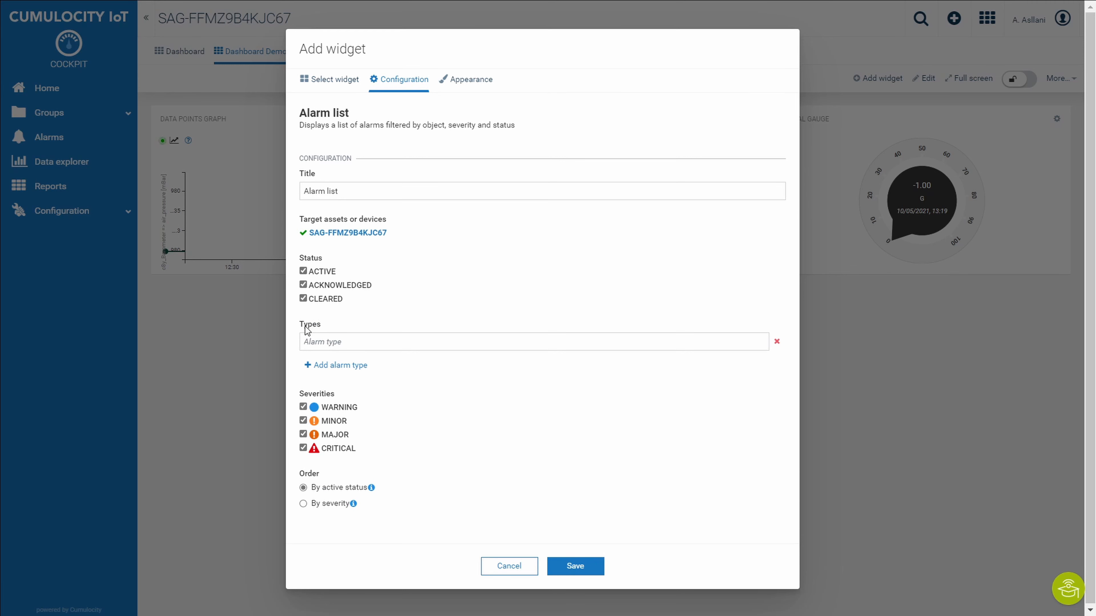
pyautogui.click(303, 299)
pyautogui.click(303, 286)
pyautogui.click(593, 568)
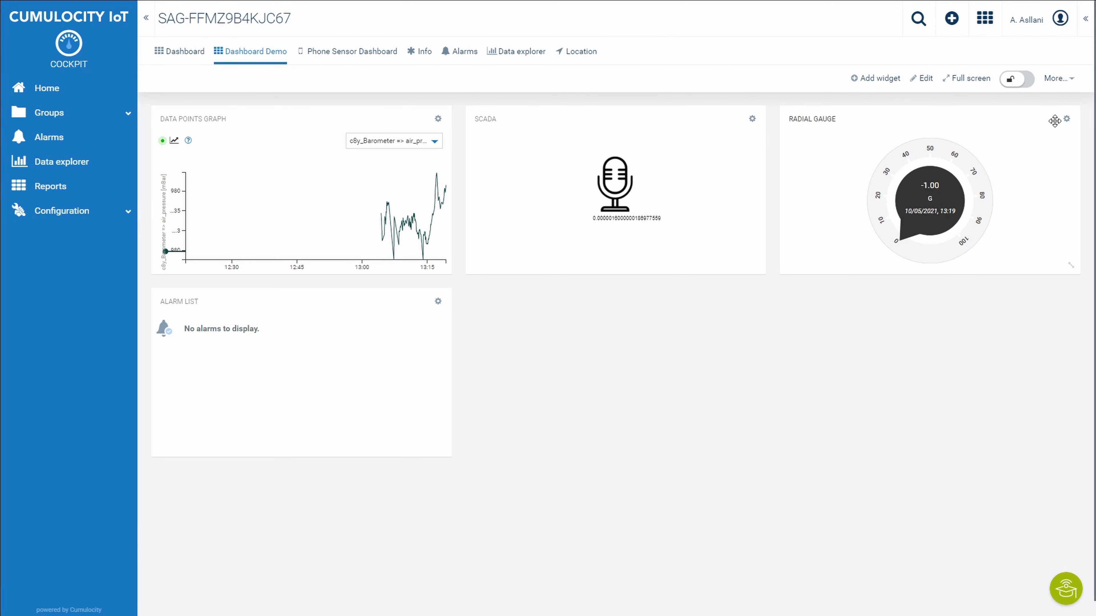
# Step: Edit the Radial Gauge widget and set the maximum of the accelerationZ data point's range to 1
pyautogui.click(1066, 120)
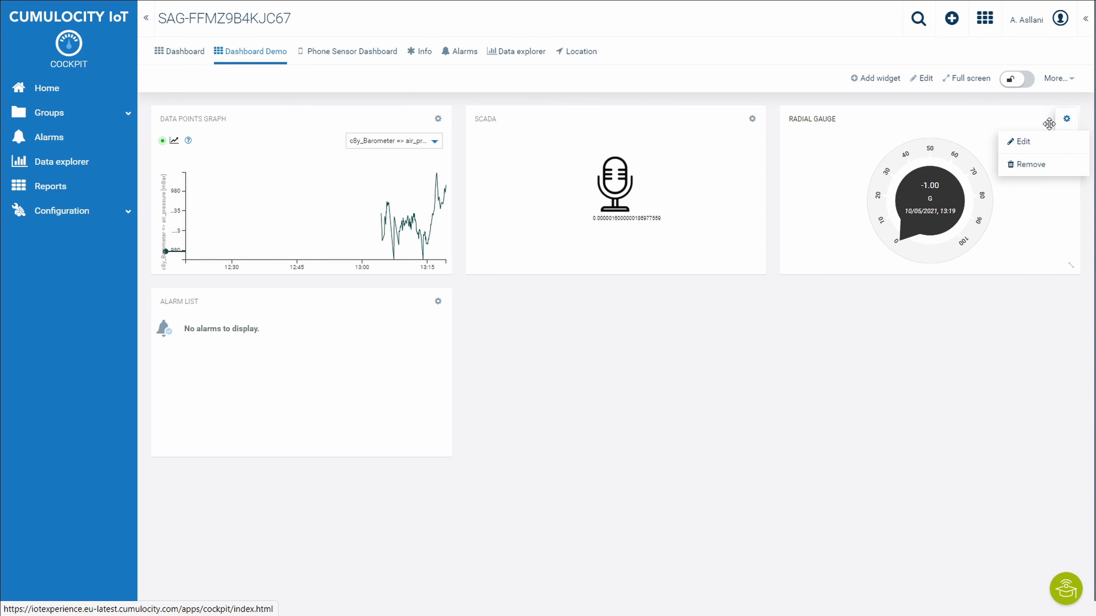
pyautogui.click(1020, 142)
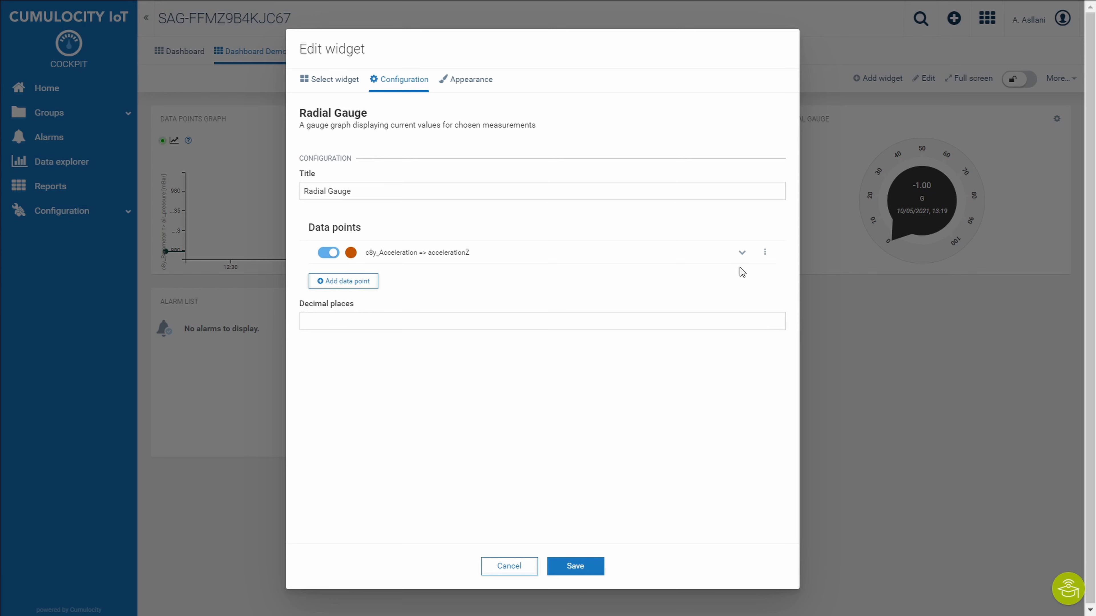
pyautogui.click(740, 252)
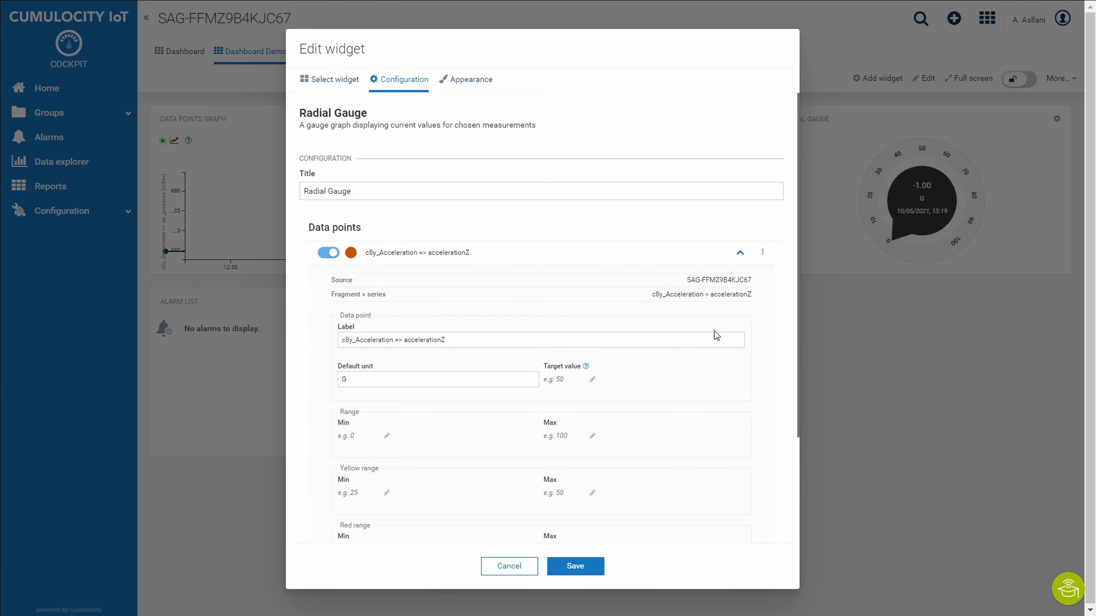
pyautogui.scroll(-3, 673, 328)
pyautogui.click(577, 298)
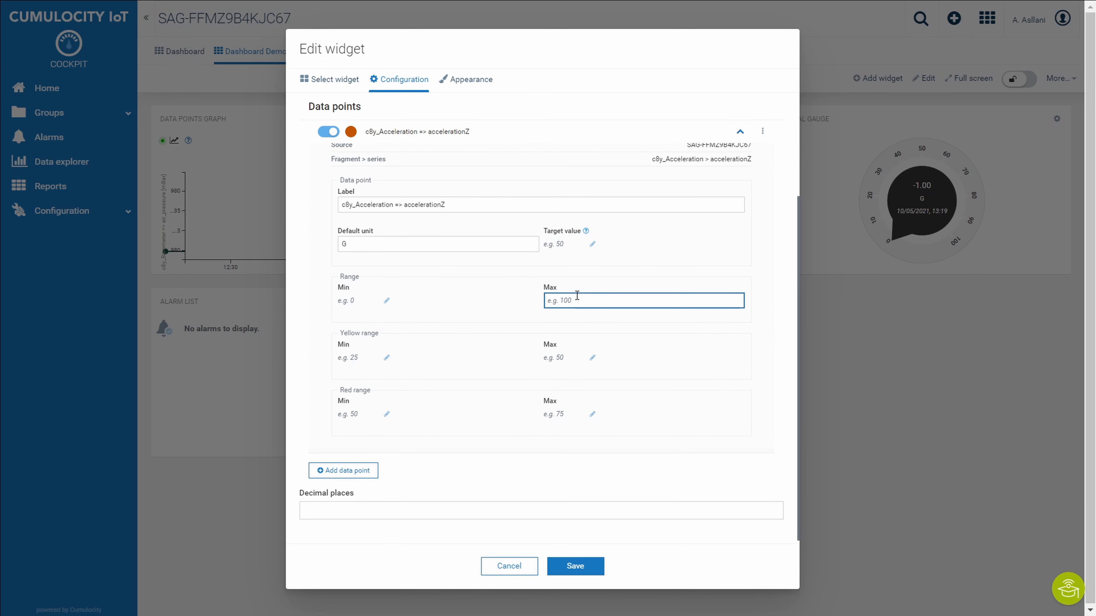
pyautogui.write('1')
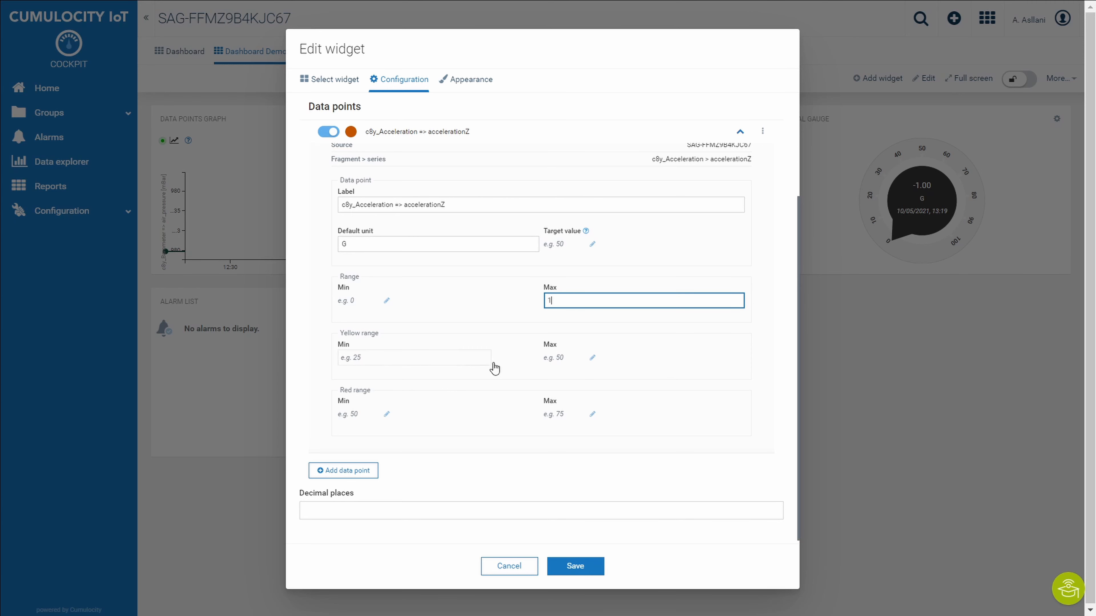
# Step: Set the accelerationZ data point's yellow range to a minimum of 0,2 and a maximum of 0,5
pyautogui.click(437, 359)
pyautogui.write('0,2')
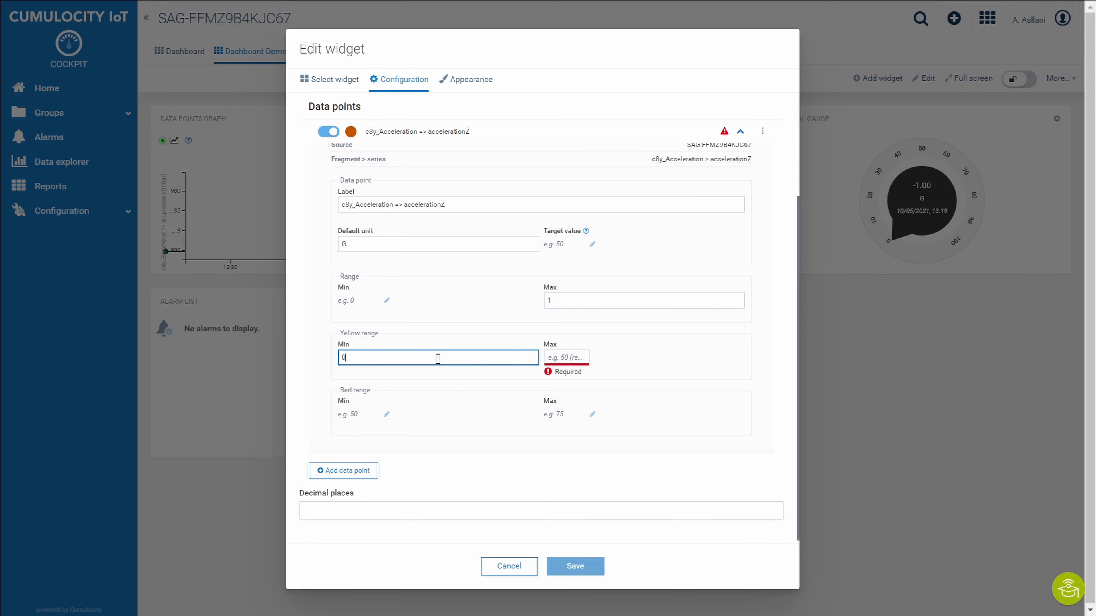
pyautogui.click(552, 360)
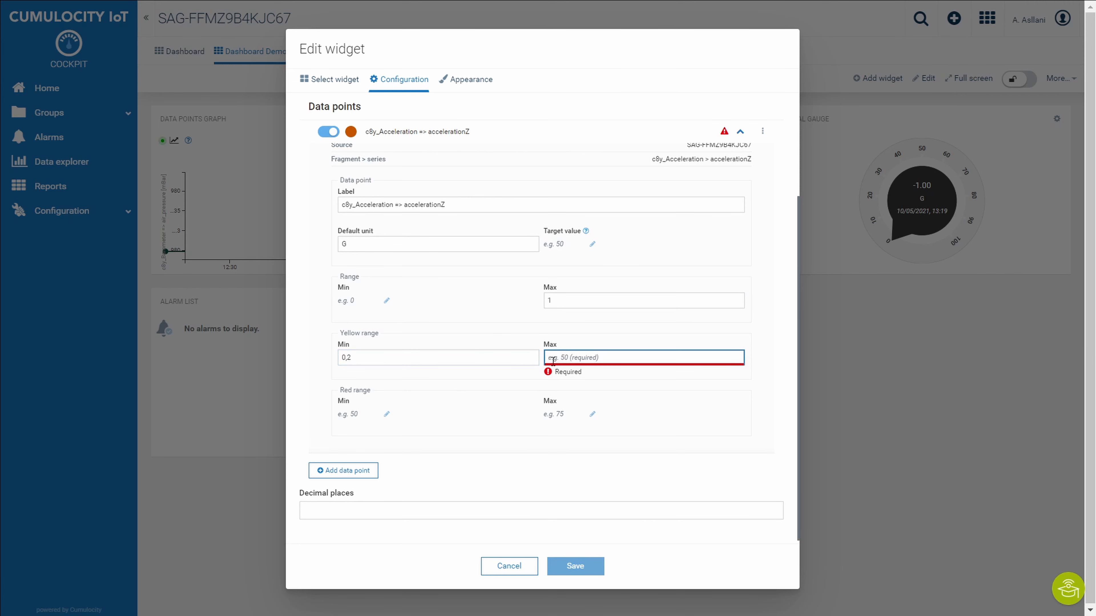
pyautogui.write('0,5')
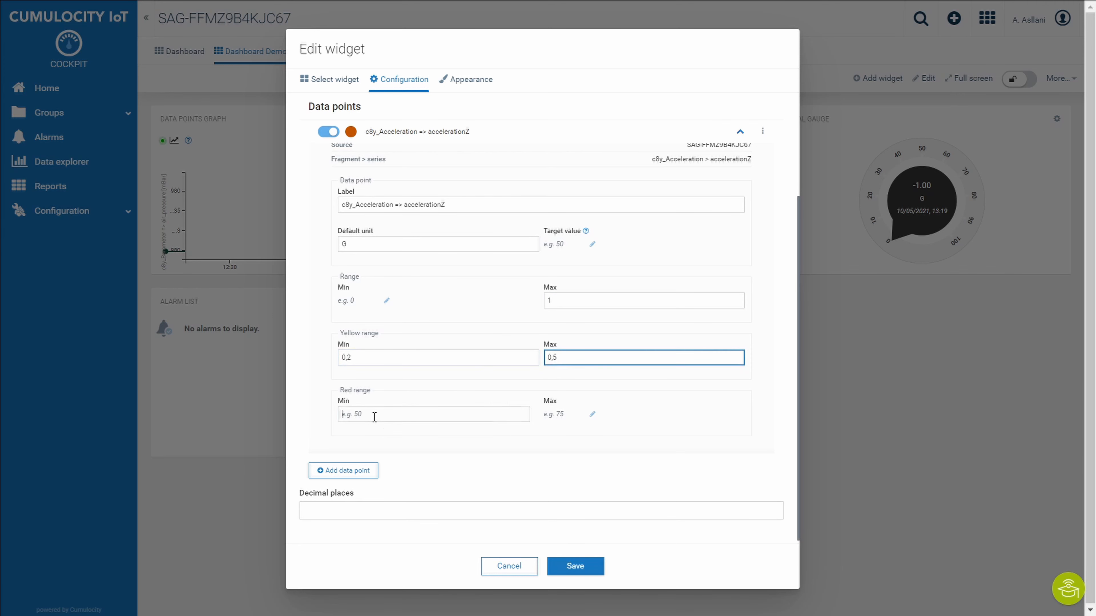
# Step: Set the accelerationZ data point's red range from 0.5 to 1 and save the Radial Gauge widget
pyautogui.click(377, 415)
pyautogui.write('0.5')
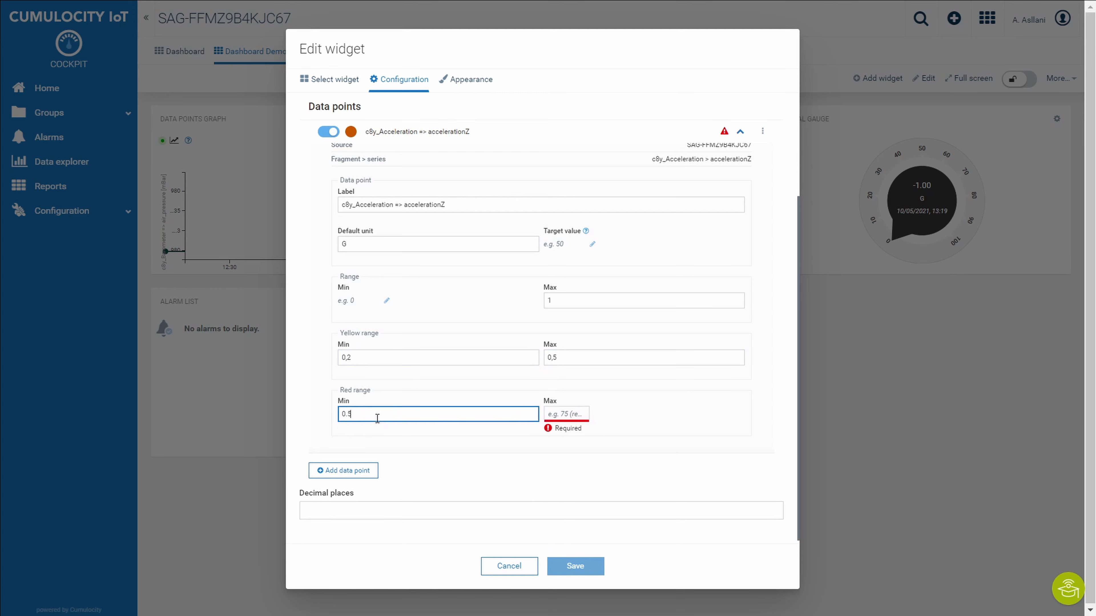
pyautogui.click(589, 415)
pyautogui.write('1')
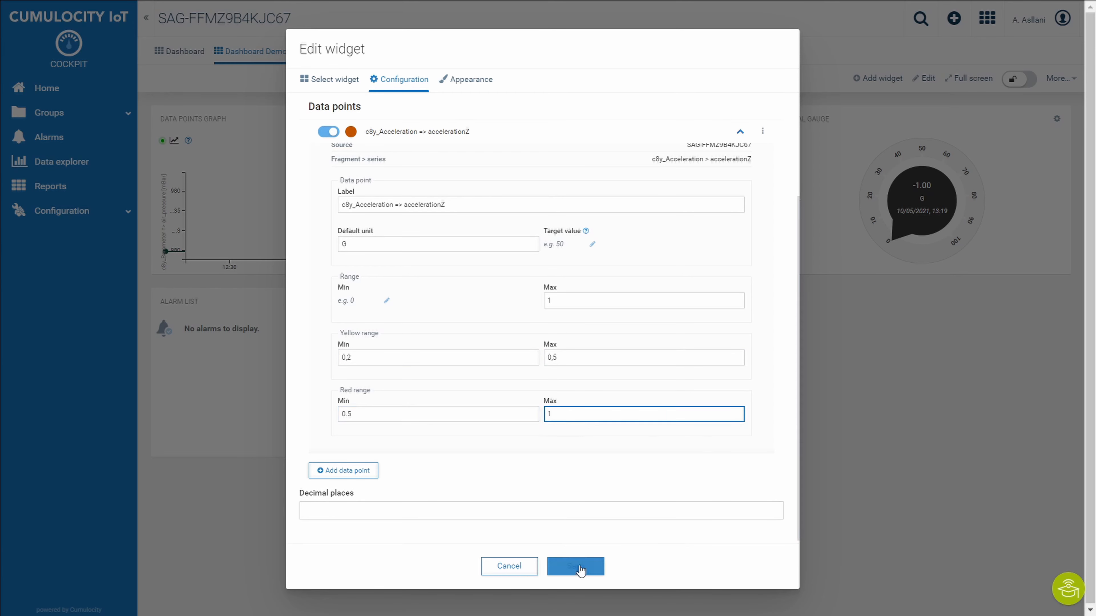
pyautogui.click(577, 567)
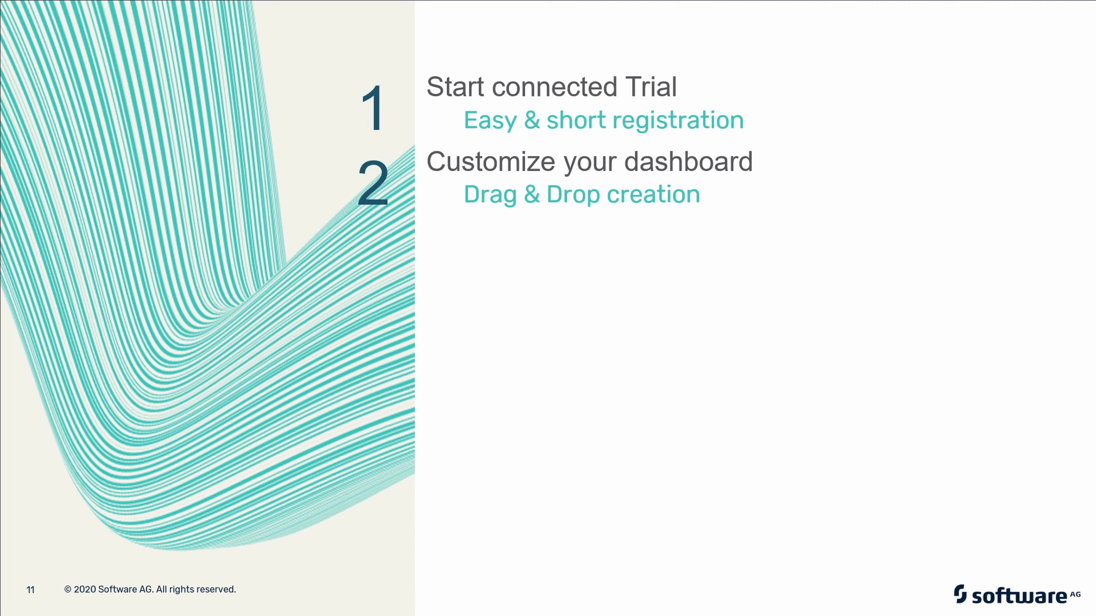
pyautogui.press('Right')
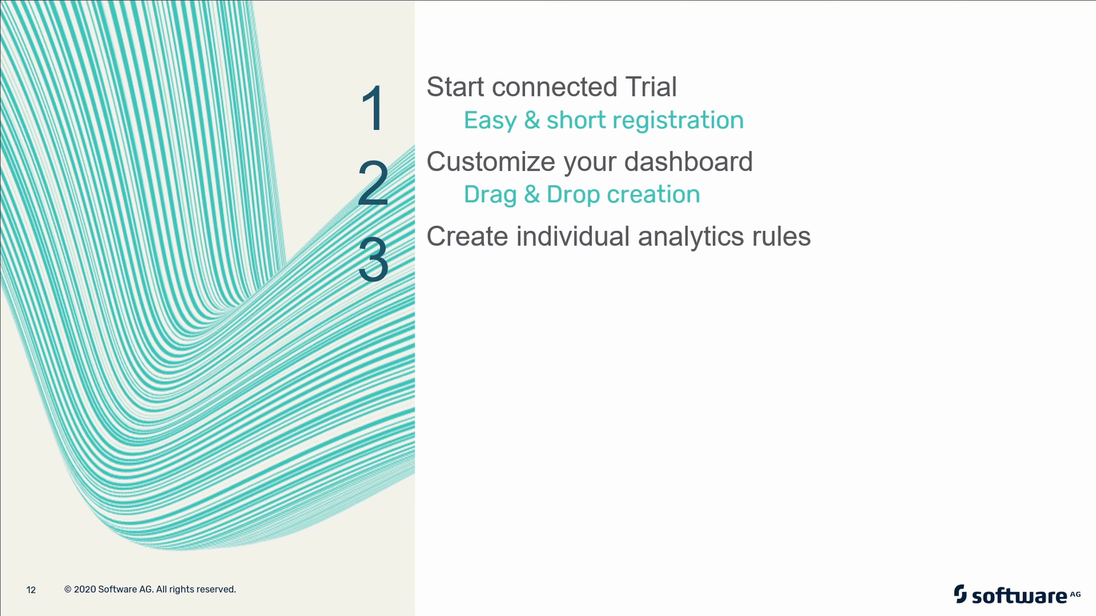
pyautogui.press('Right')
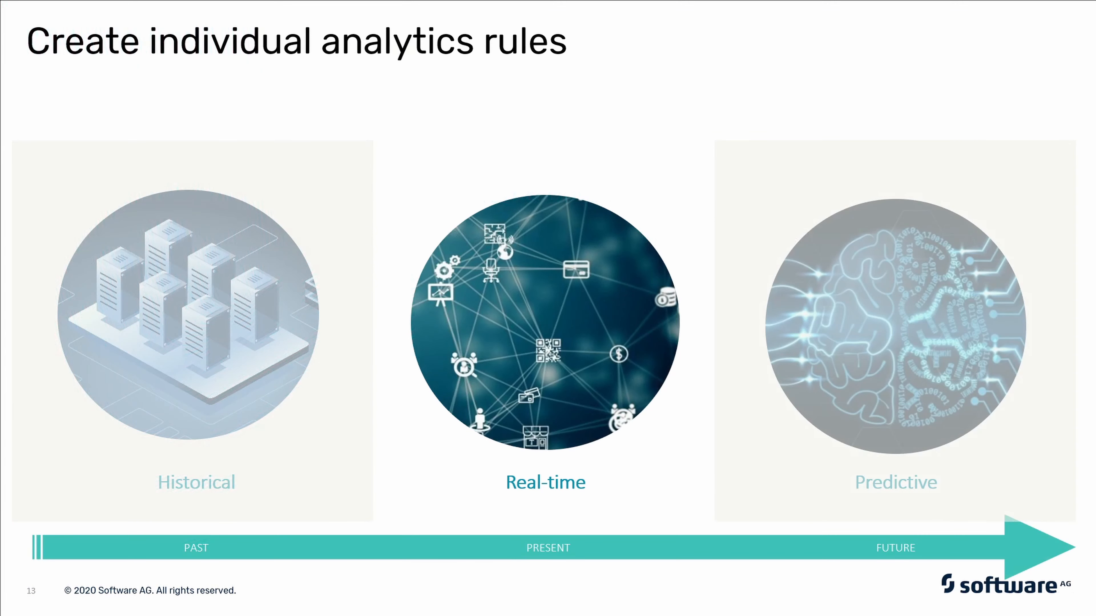
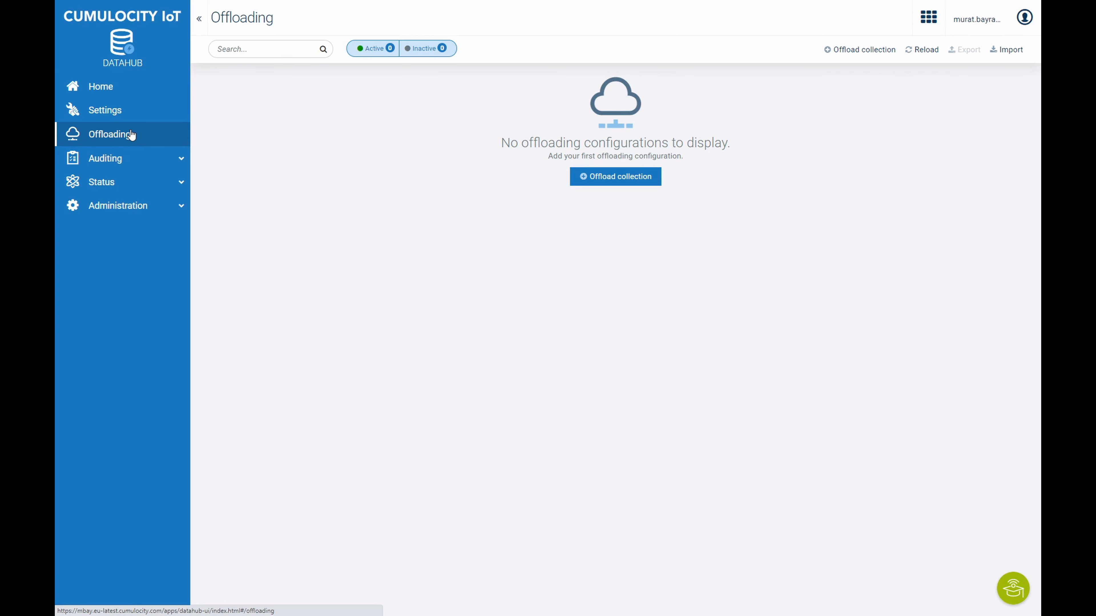
# Step: Create an offloading configuration in DataHub with alarms as the collection type
pyautogui.click(626, 178)
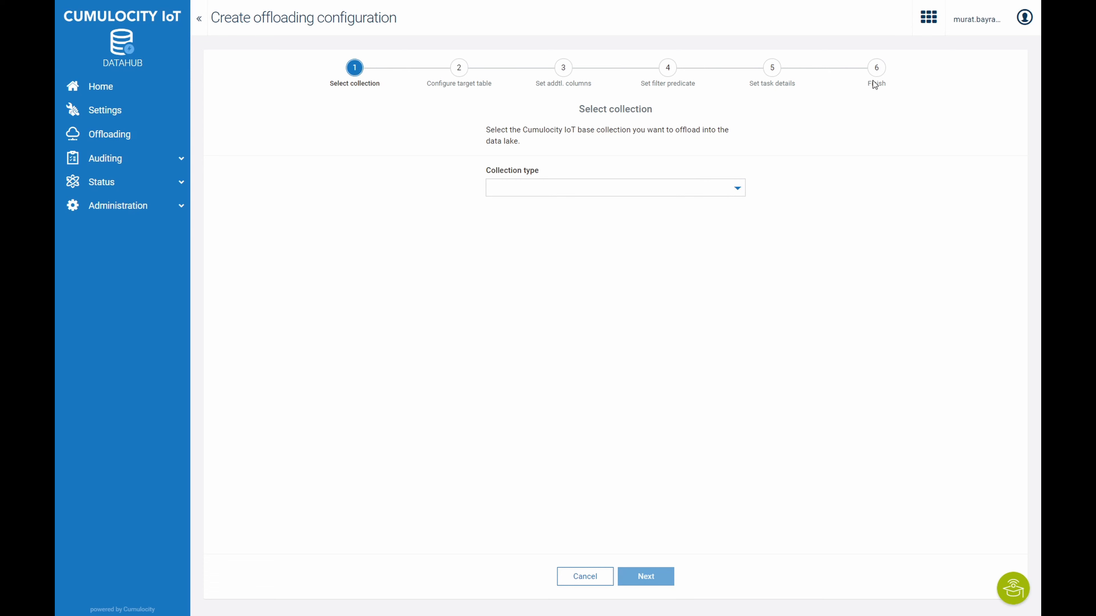
pyautogui.click(654, 187)
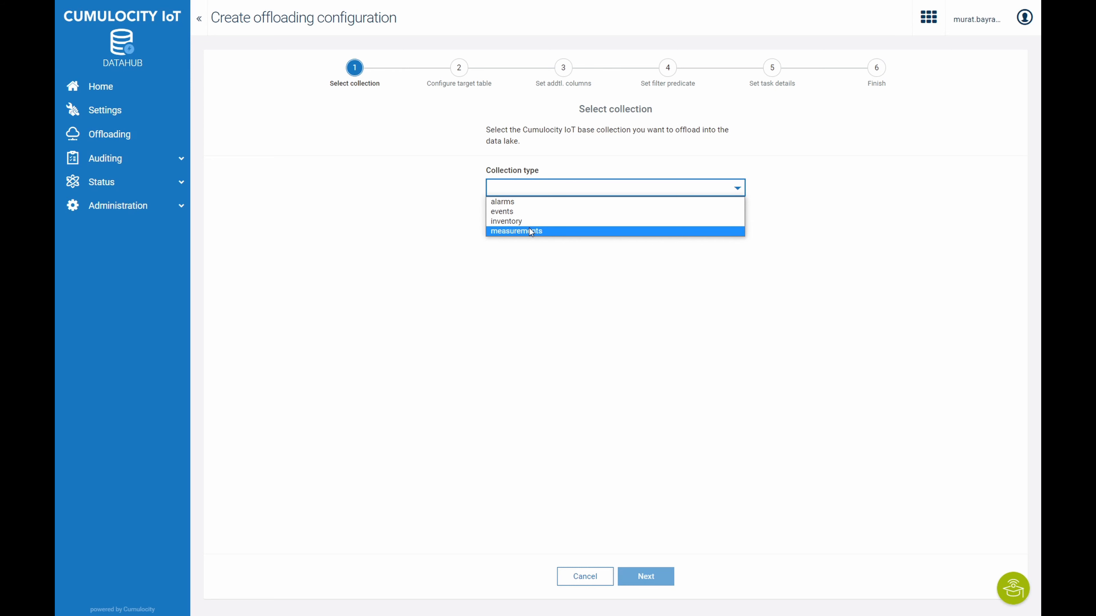
pyautogui.click(530, 202)
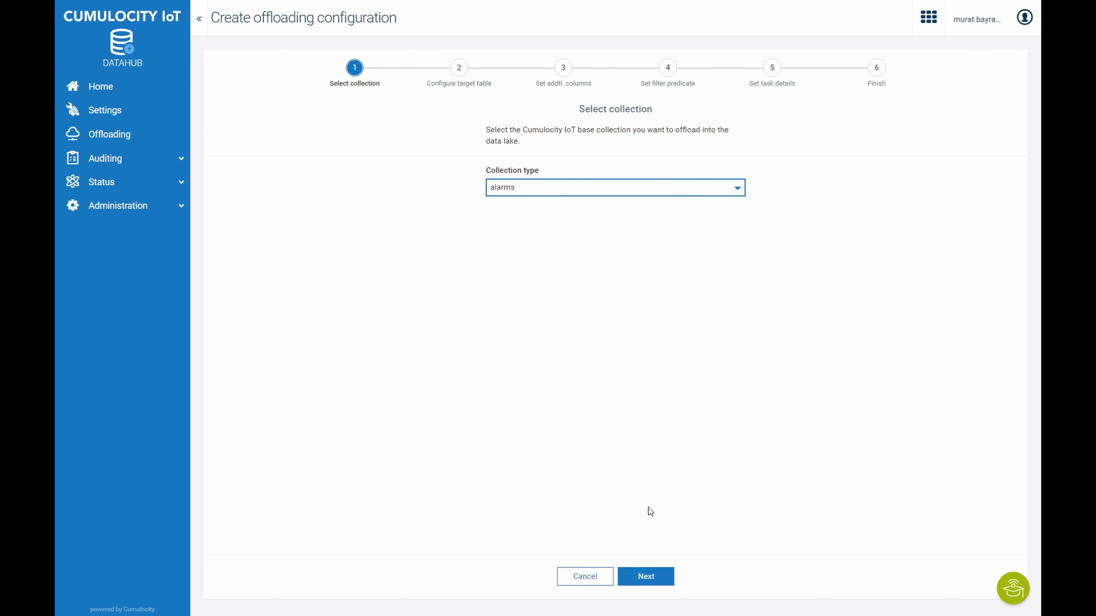
pyautogui.click(647, 579)
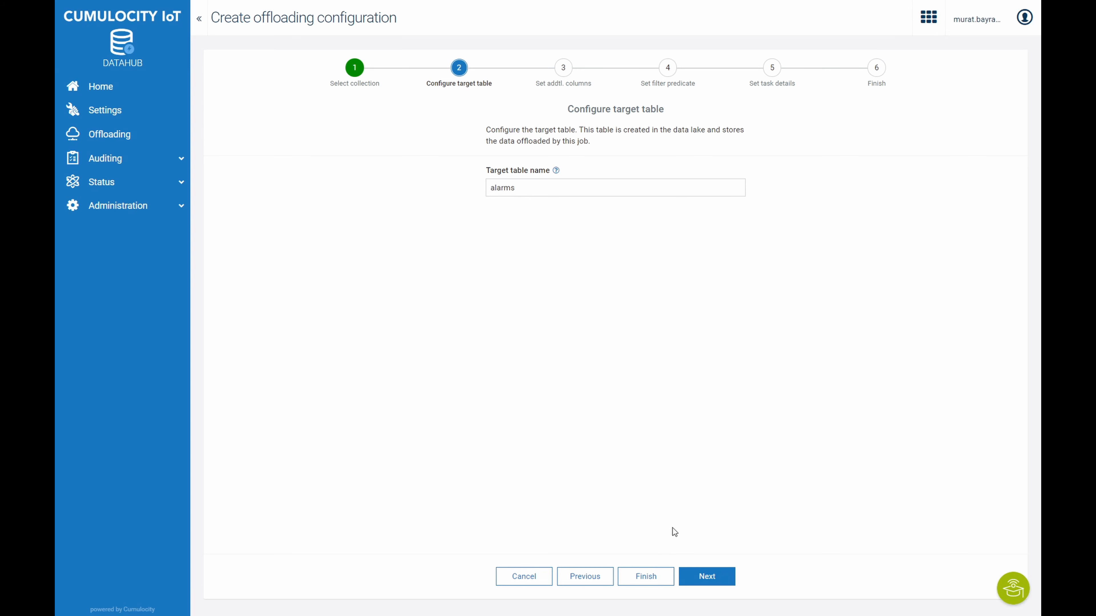
# Step: Accept the default target table name and task details, adding no extra result columns or filter predicate to the alarms offloading
pyautogui.click(708, 579)
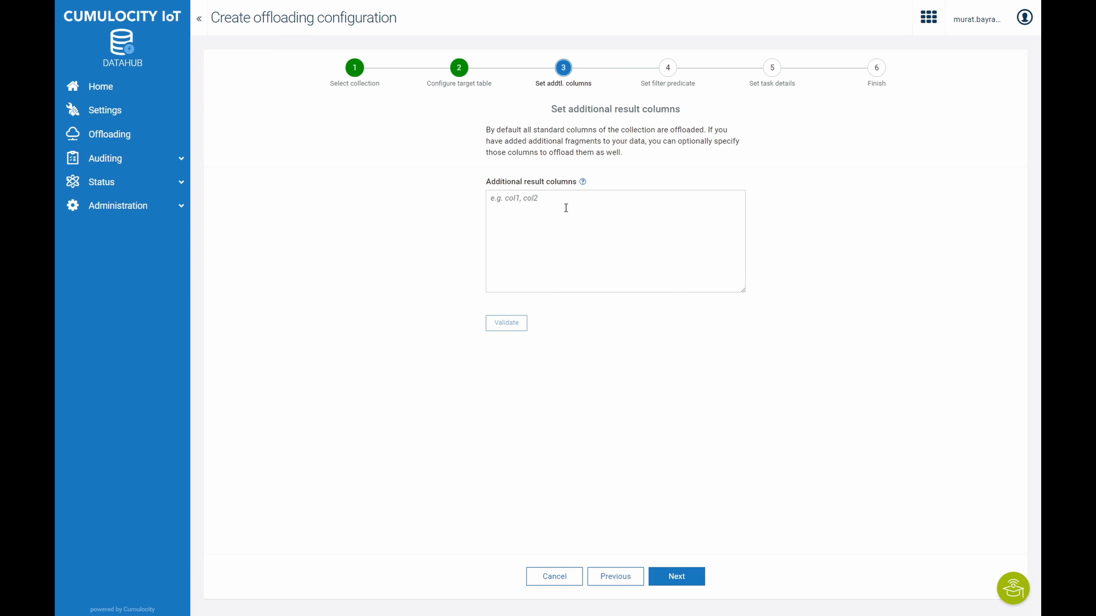
pyautogui.click(686, 581)
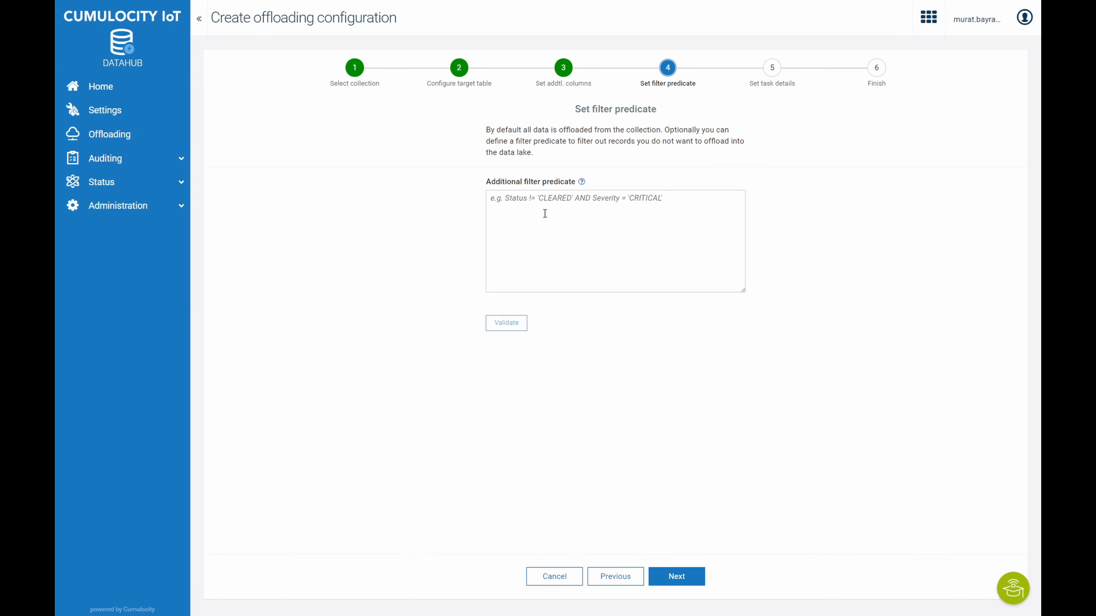
pyautogui.click(685, 586)
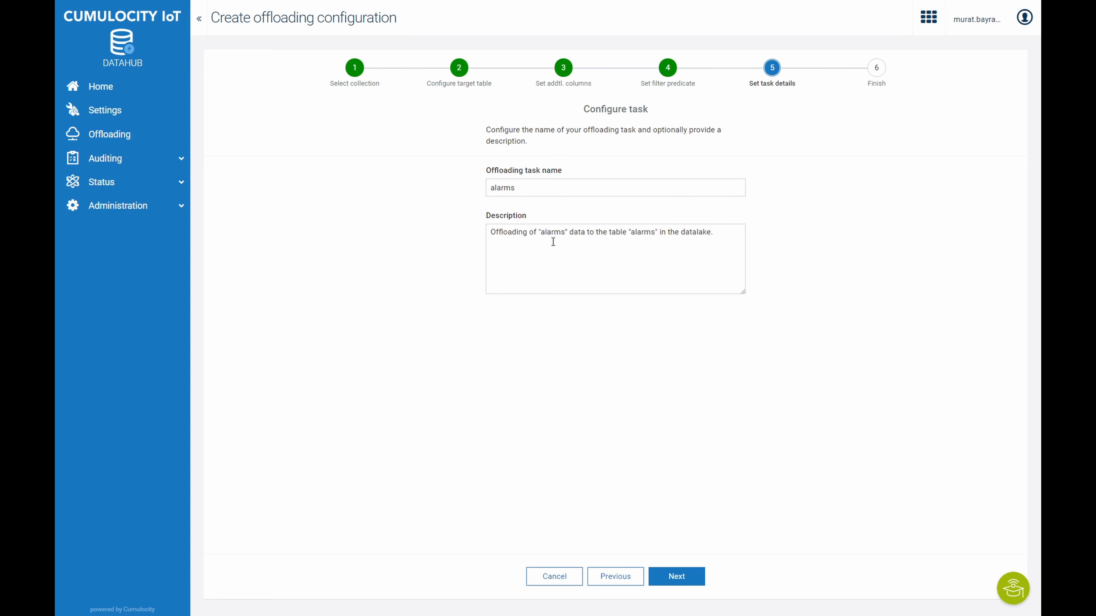
pyautogui.click(690, 582)
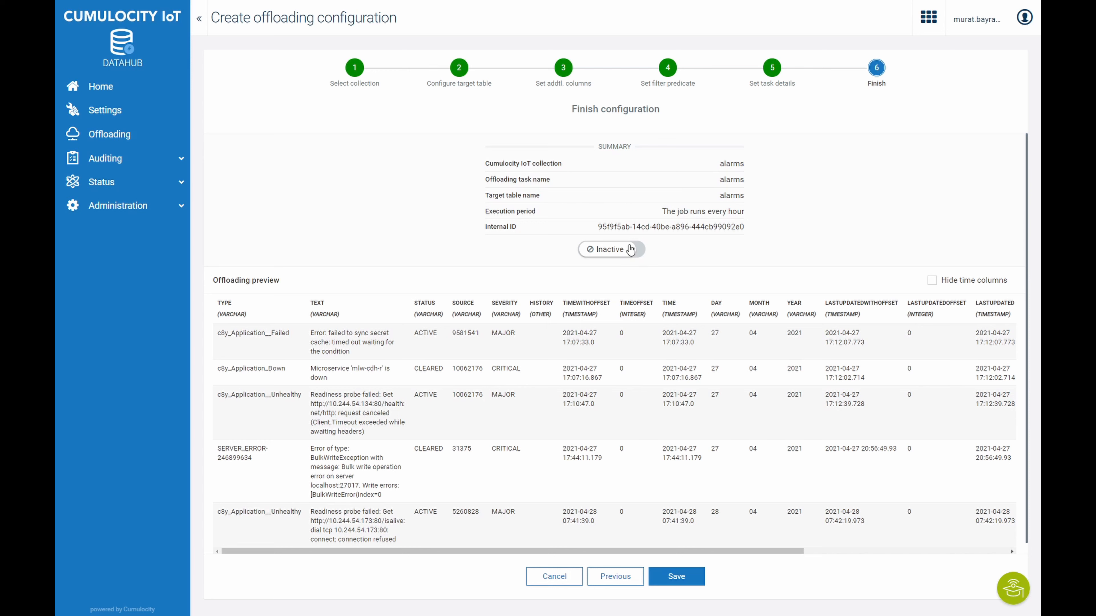
# Step: Activate the alarms offloading and save it with data appended to the existing target table
pyautogui.click(613, 250)
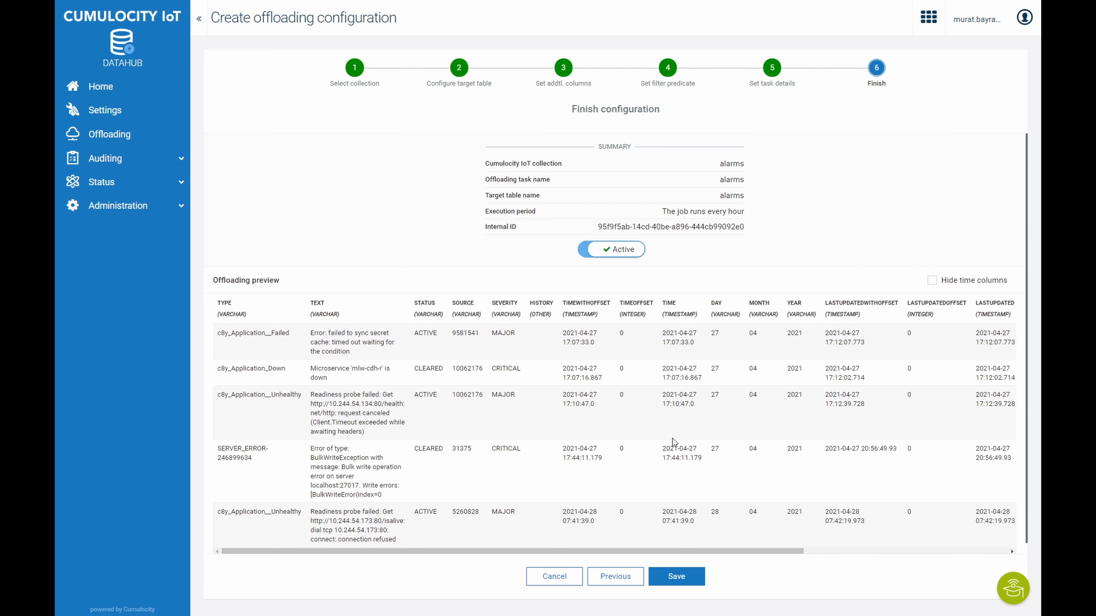
pyautogui.click(693, 580)
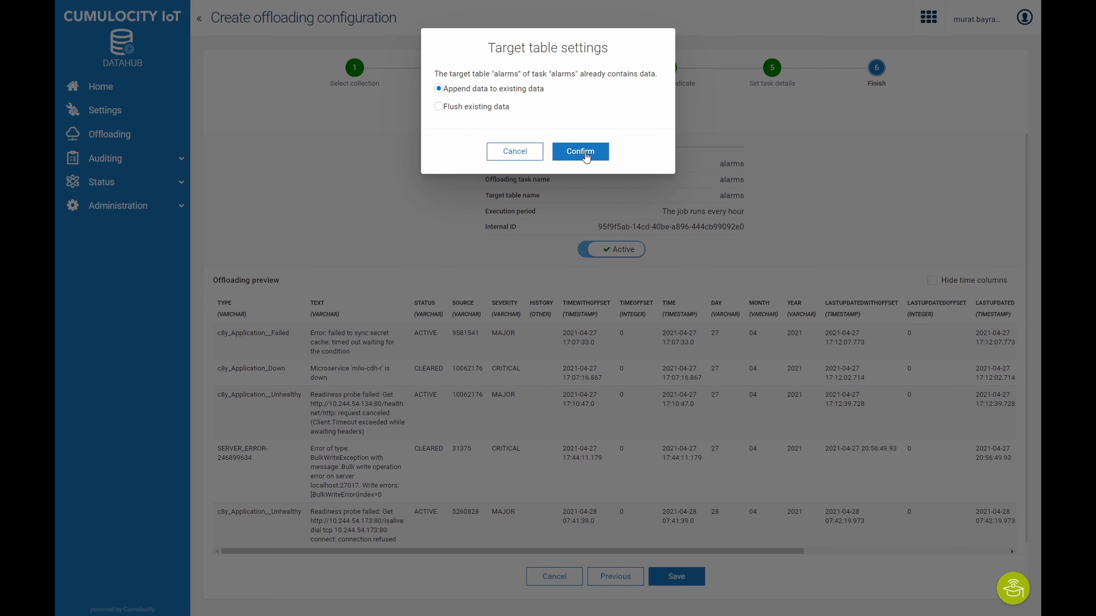
pyautogui.click(580, 150)
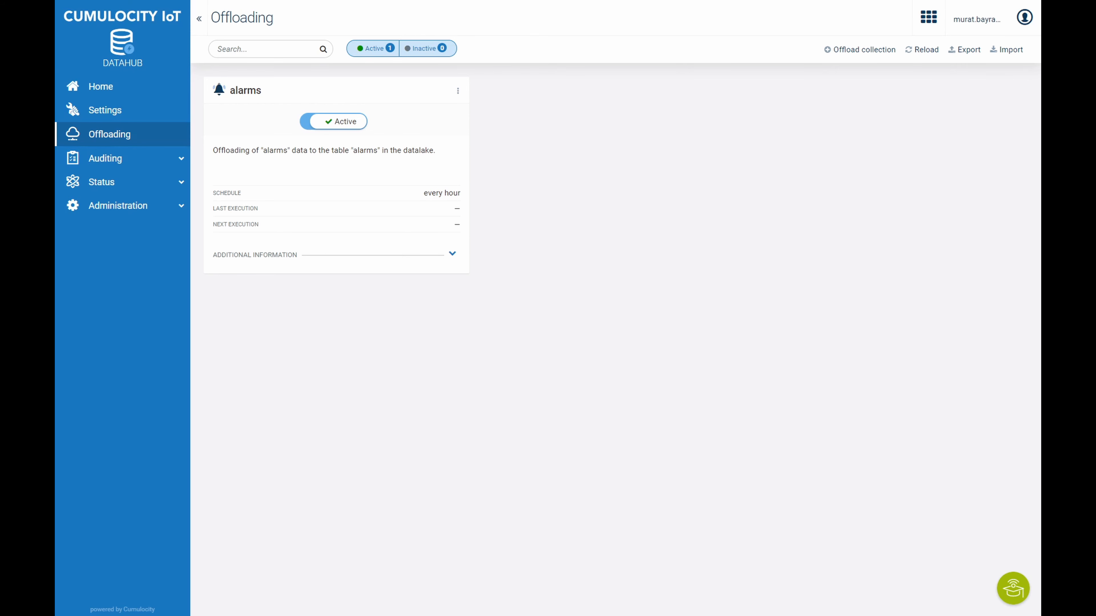
pyautogui.hotkey('ctrl', '-')
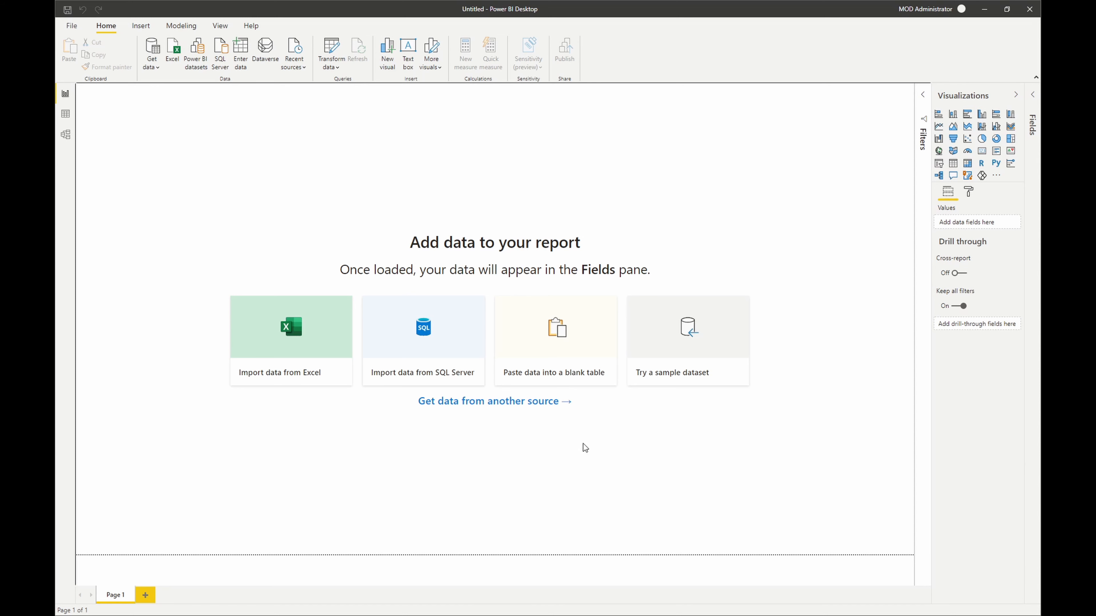
# Step: Switch to Power BI Desktop and start getting data with the Dremio connector
pyautogui.click(151, 53)
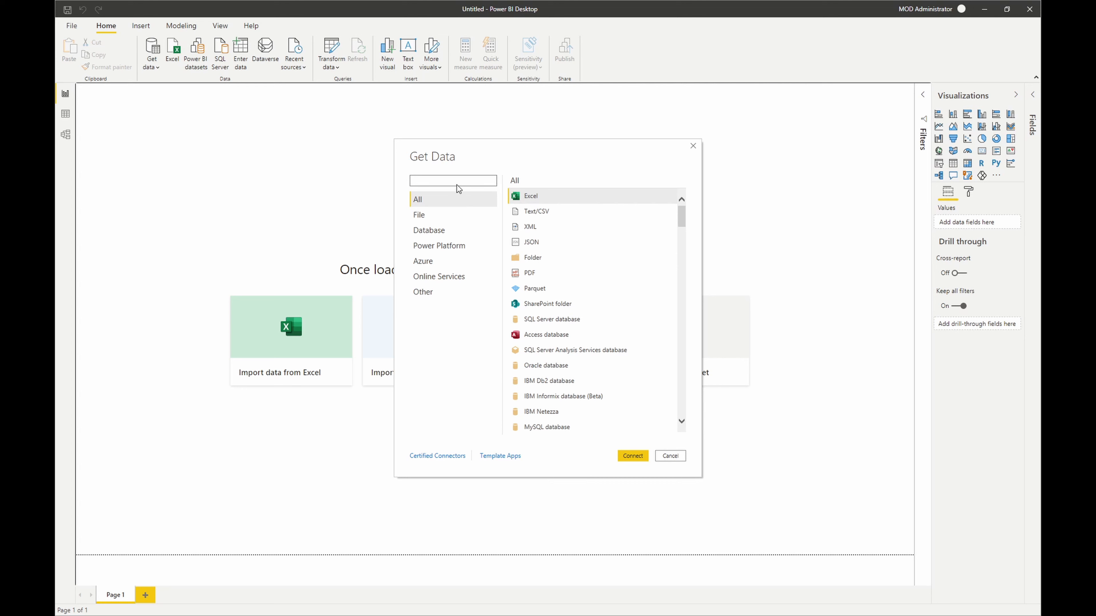
pyautogui.write('dremio')
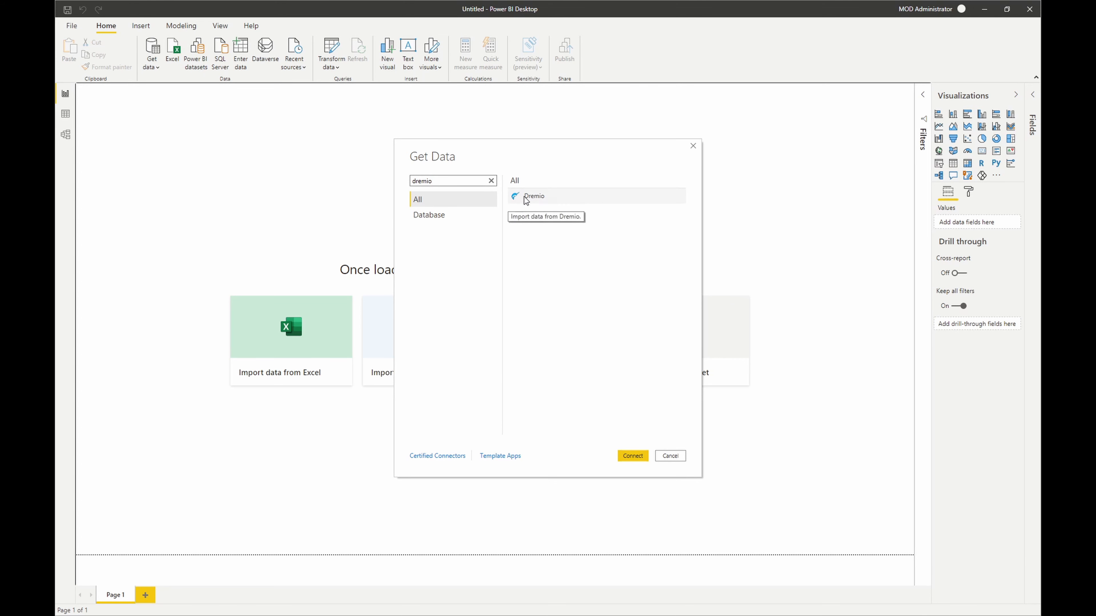
pyautogui.click(526, 198)
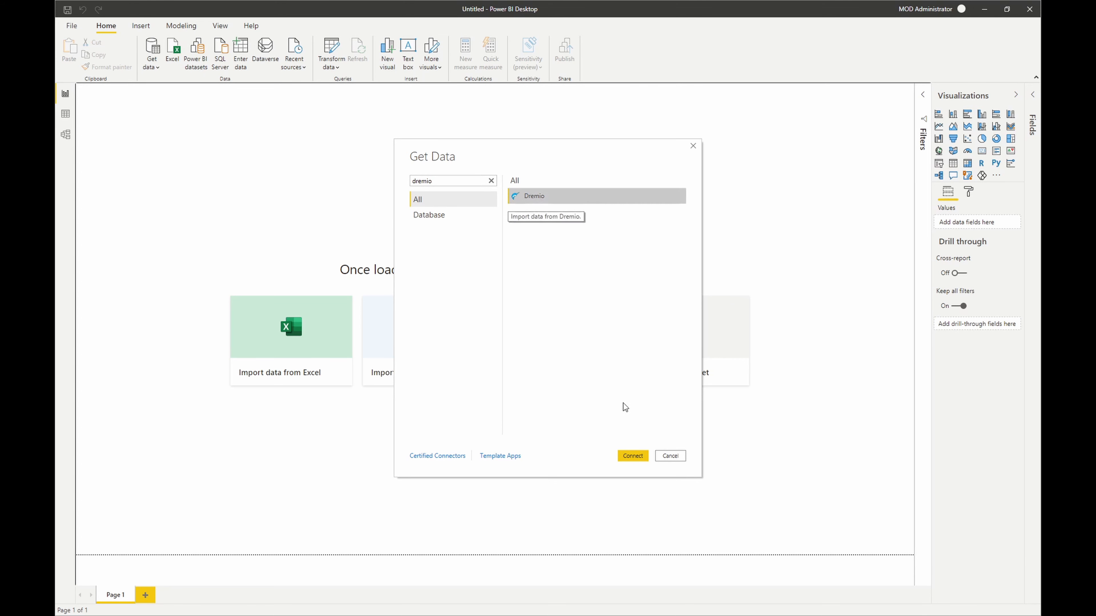
pyautogui.click(633, 456)
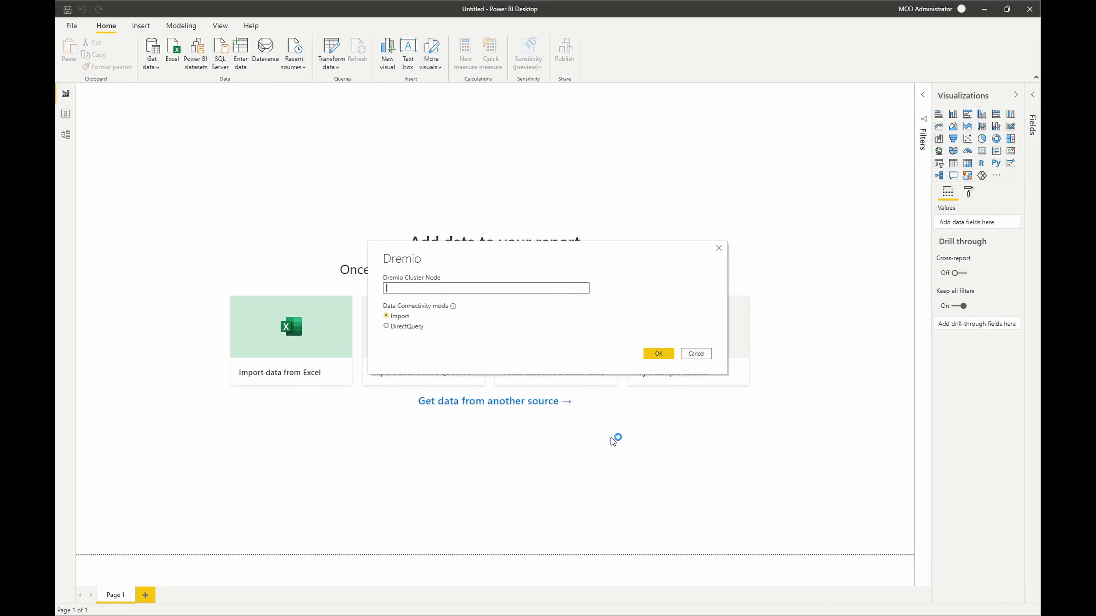
# Step: Connect to the Dremio cluster node datahub.eu-latest.cumulocity.com:31010 in DirectQuery mode
pyautogui.write('datahub.eu-latest.cumulocity.com')
pyautogui.write(':31010')
pyautogui.click(418, 328)
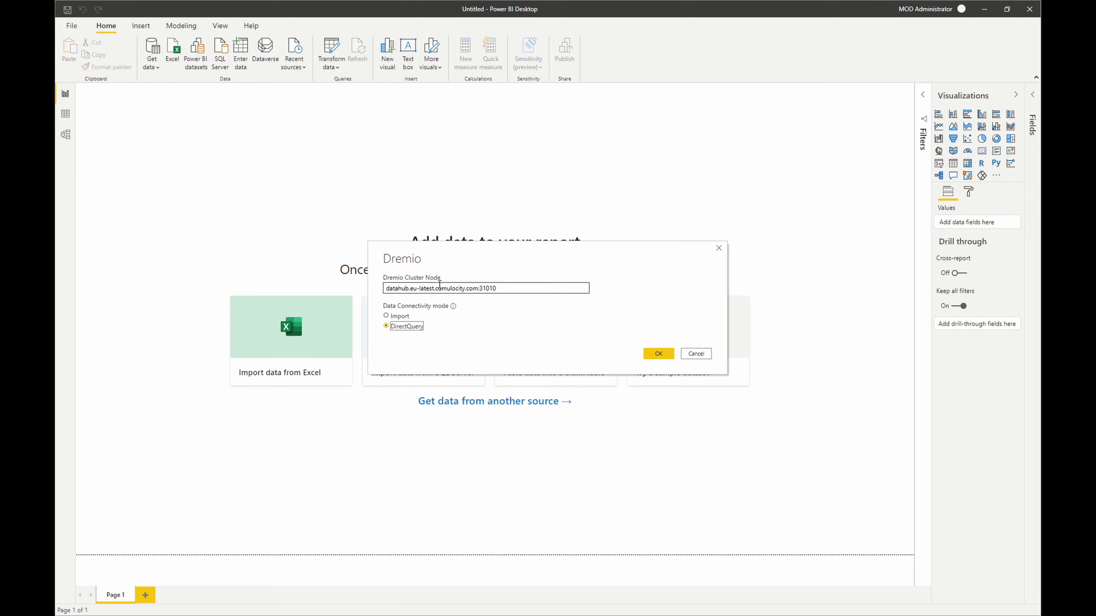
pyautogui.click(659, 354)
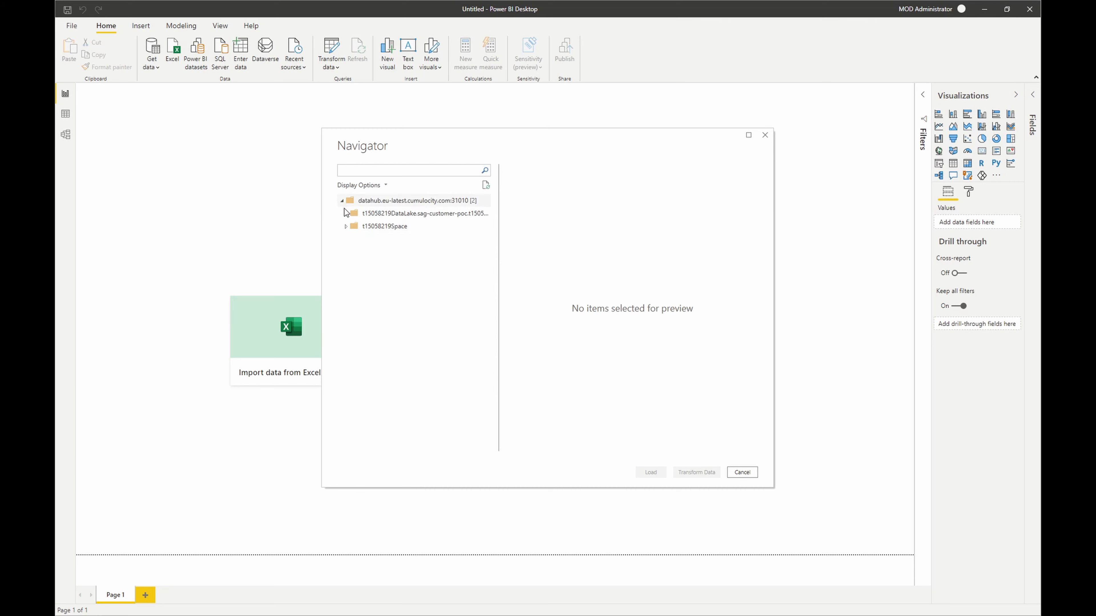
# Step: Select the alarms and measurements_c8y_Acceleration tables from the DataLake folder for loading
pyautogui.click(347, 214)
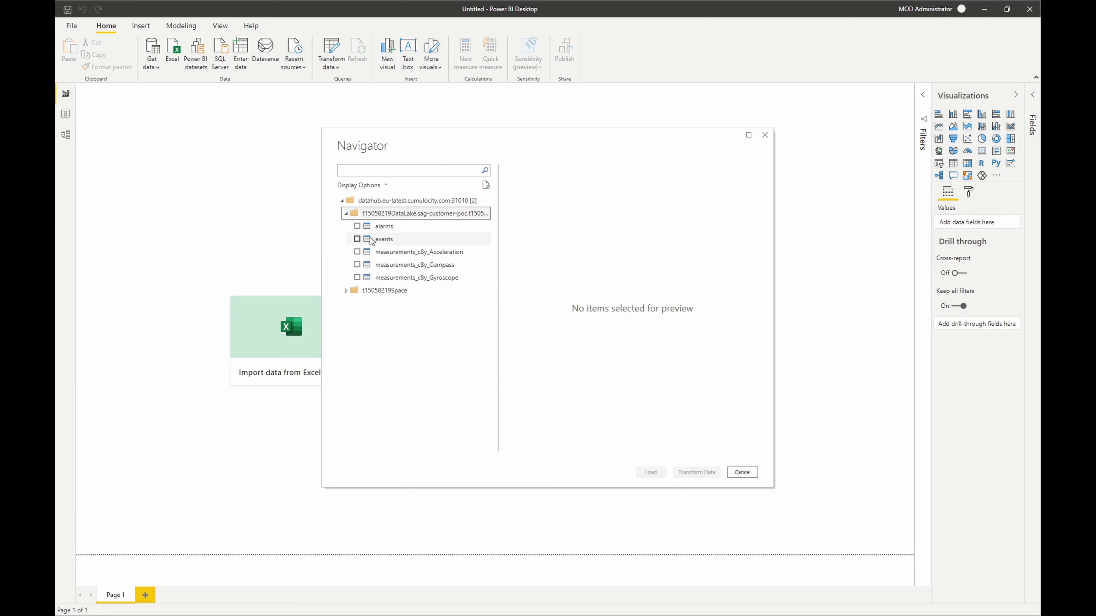
pyautogui.click(357, 227)
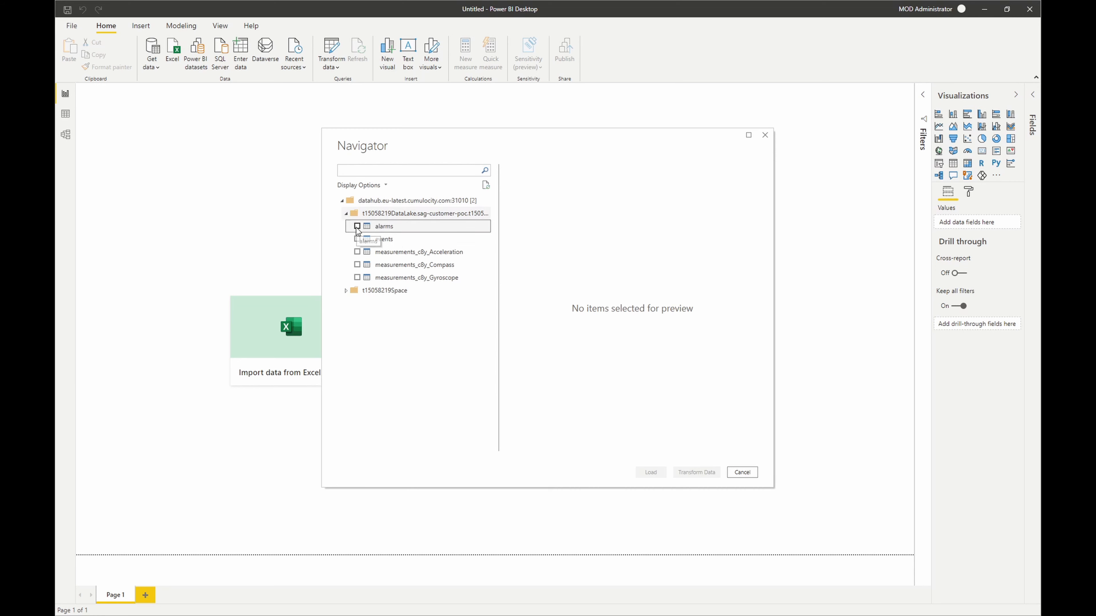
pyautogui.click(357, 253)
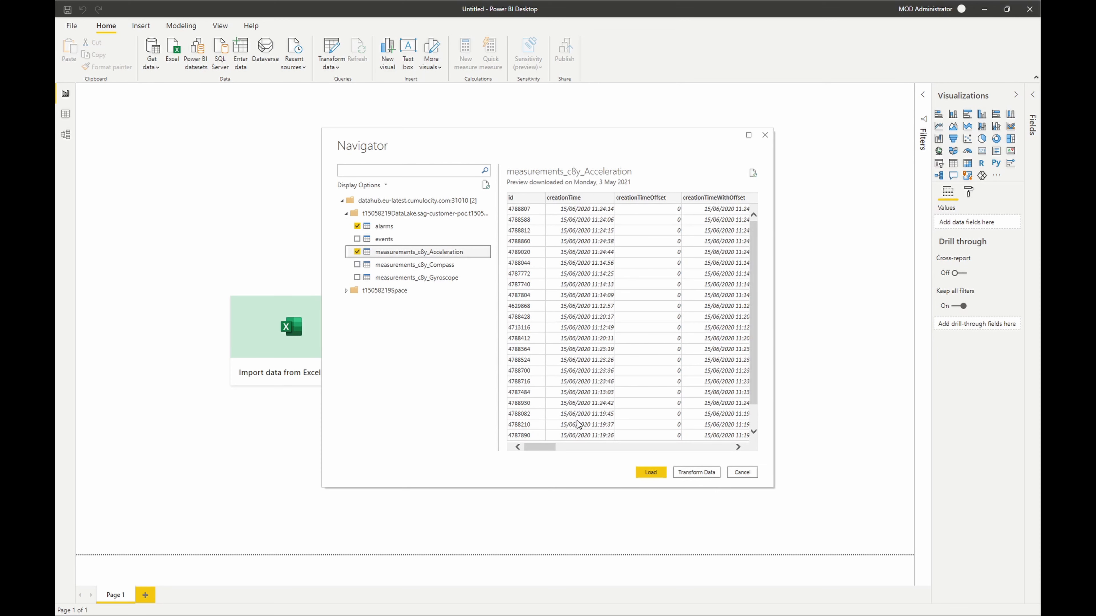
# Step: Load the selected tables and build a clustered column chart of the accelerationX, accelerationY and accelerationZ values from the acceleration measurements
pyautogui.click(652, 472)
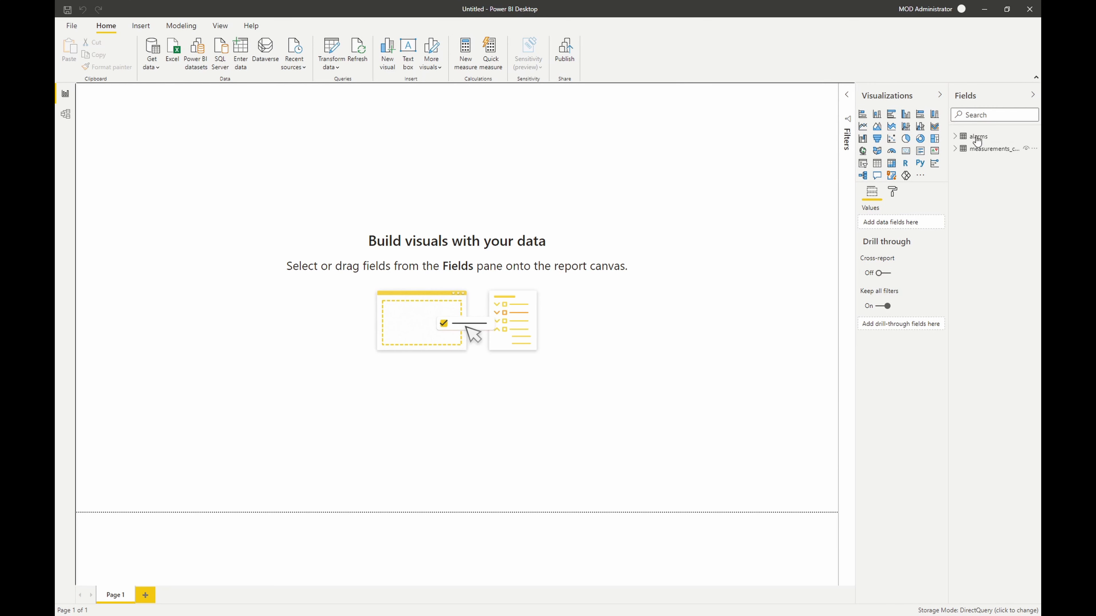
pyautogui.click(955, 149)
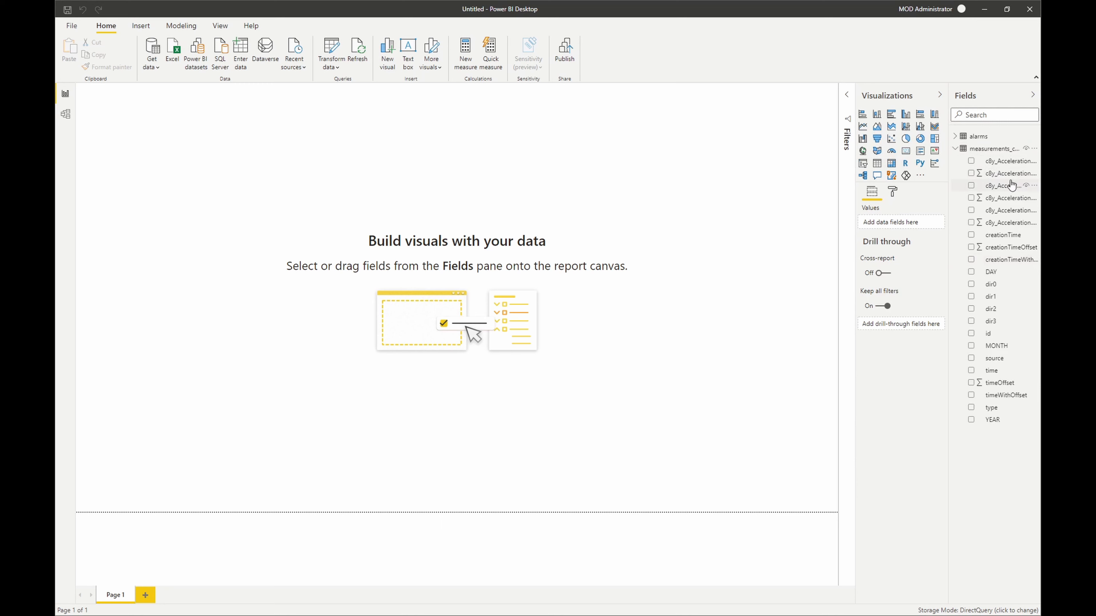
pyautogui.moveTo(1008, 178); pyautogui.dragTo(704, 169)
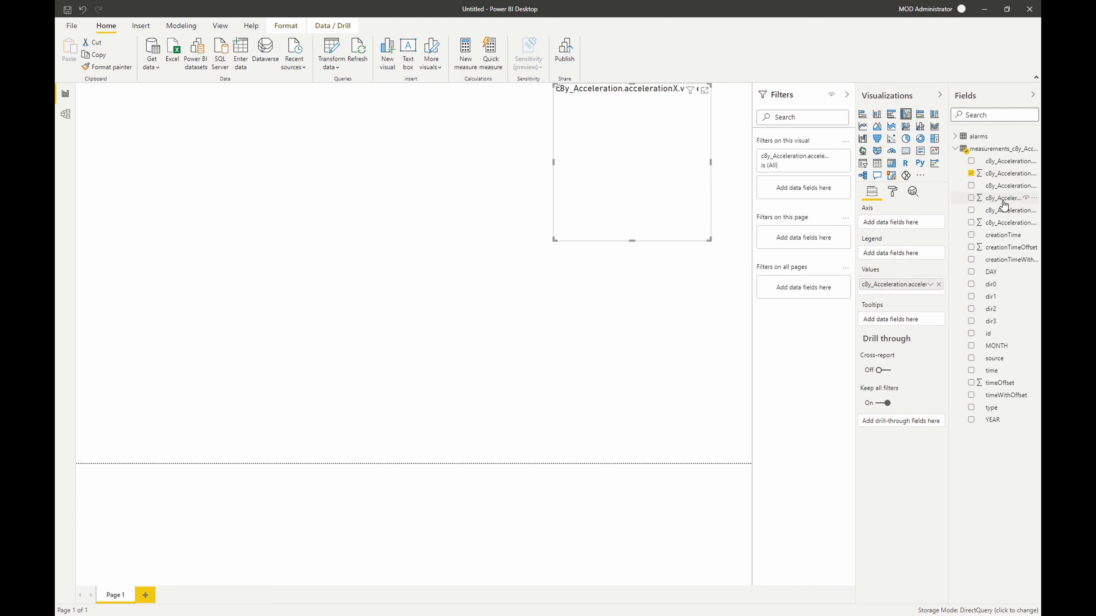
pyautogui.moveTo(1001, 198); pyautogui.dragTo(692, 196)
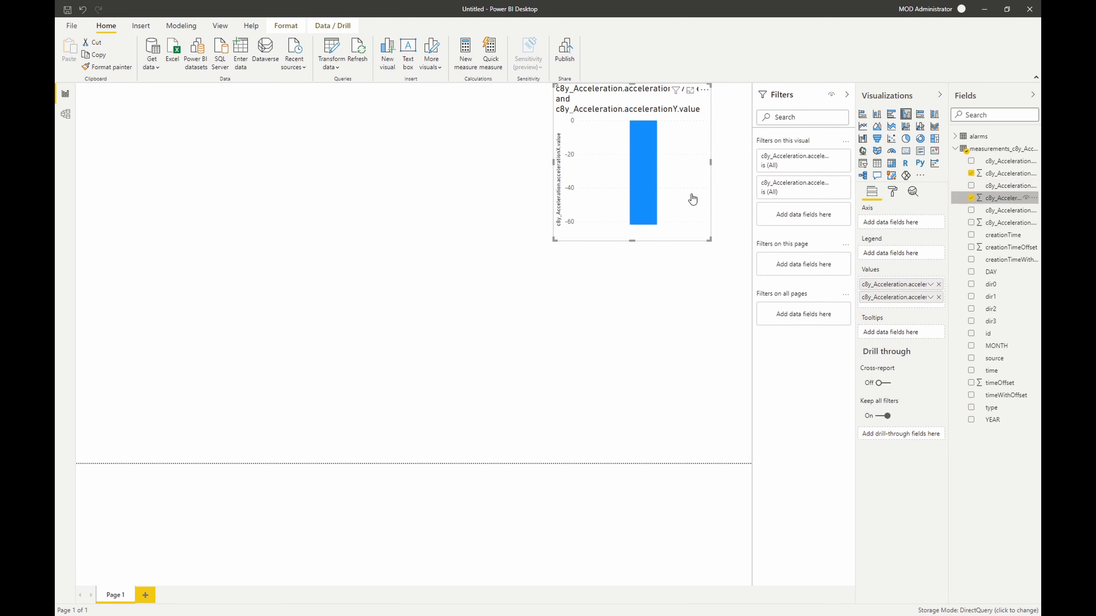
pyautogui.moveTo(1001, 222); pyautogui.dragTo(616, 211)
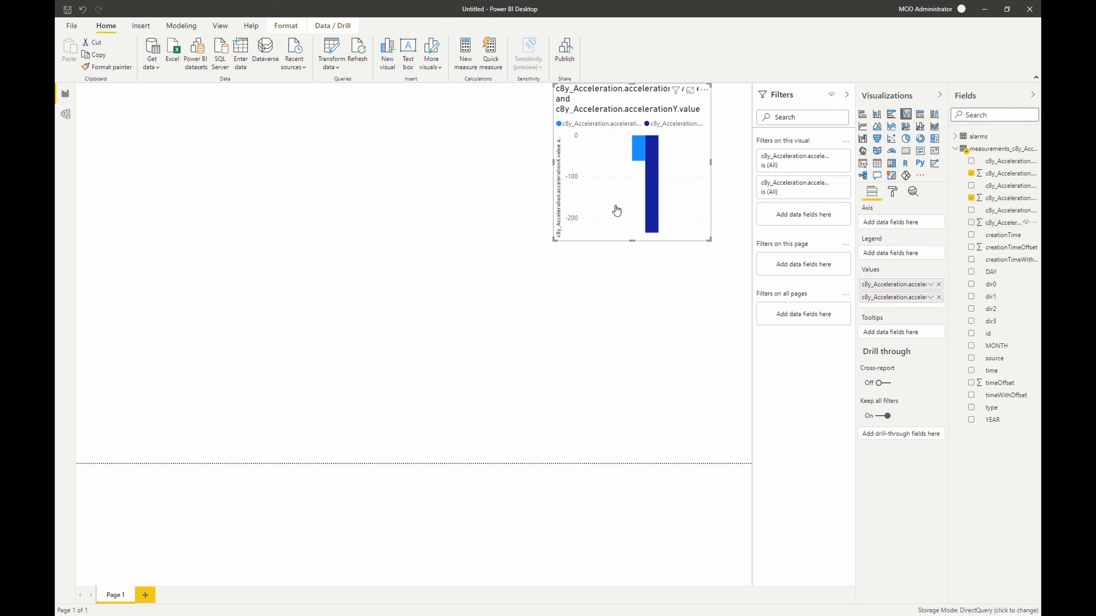
# Step: Add a separate scatter chart with c8y_Acceleration.accelerationY.value on its X axis, set to Don't summarize
pyautogui.click(596, 257)
pyautogui.click(891, 139)
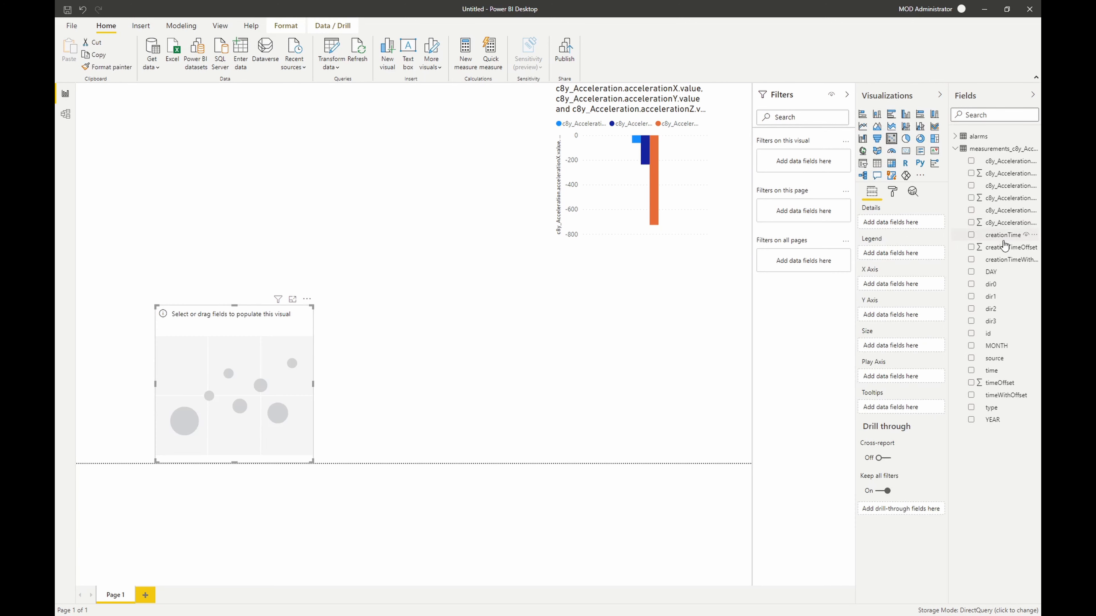
pyautogui.moveTo(996, 222); pyautogui.dragTo(899, 285)
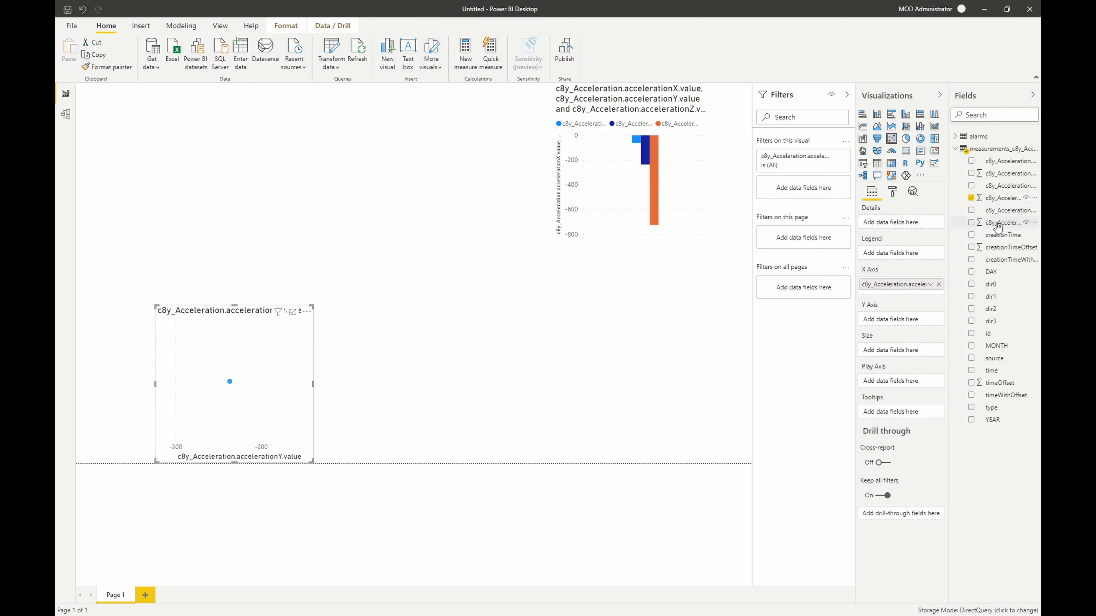
pyautogui.click(930, 286)
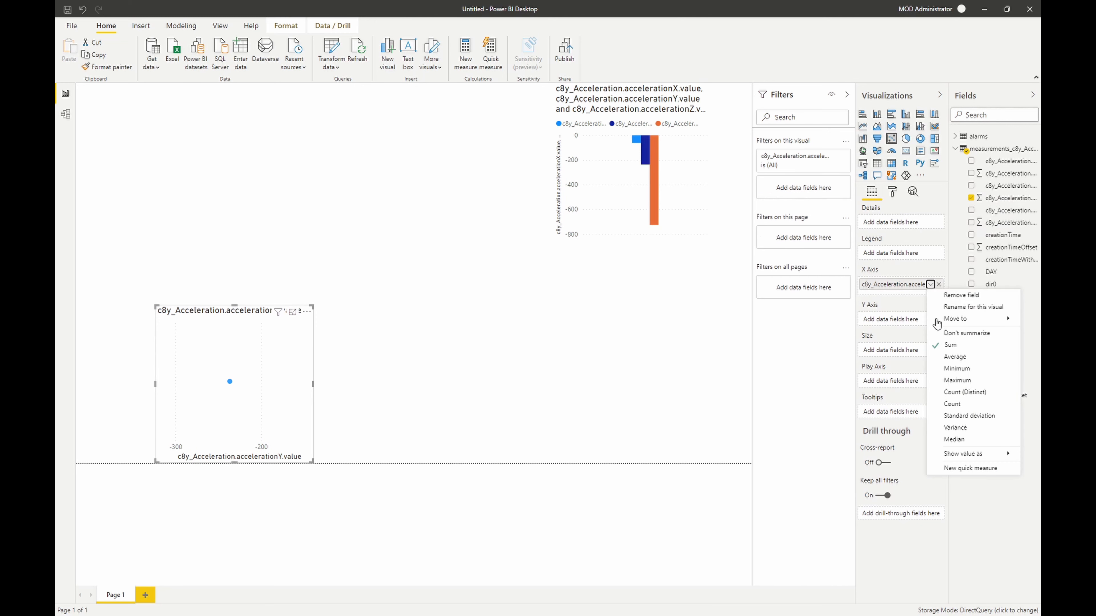
pyautogui.click(949, 334)
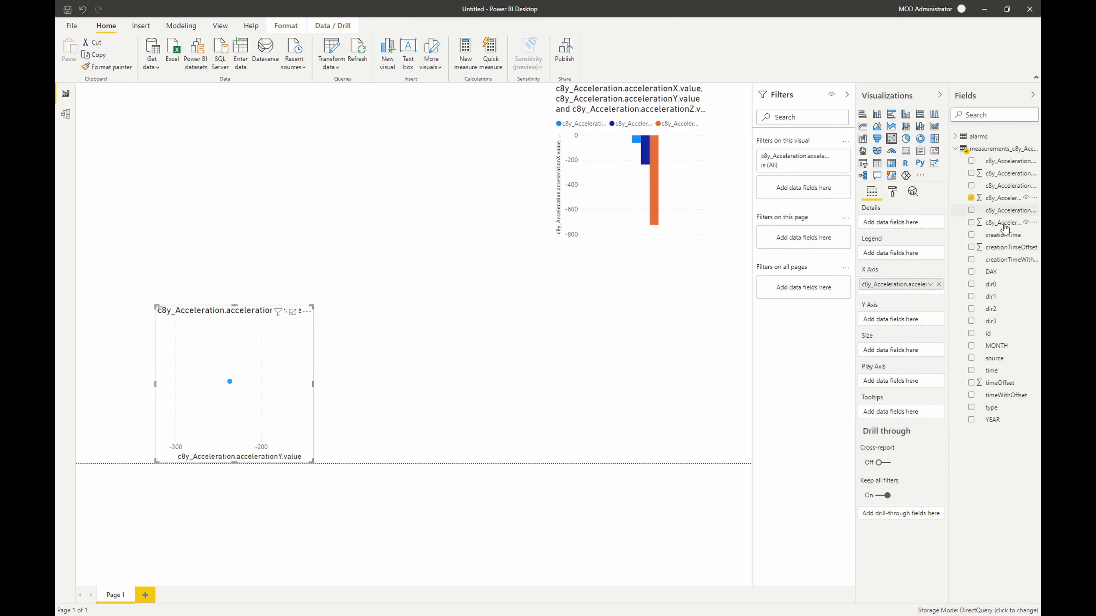
# Step: Put unsummarized c8y_Acceleration.accelerationZ.value on the scatter chart's Y axis and enlarge the chart
pyautogui.moveTo(992, 222); pyautogui.dragTo(896, 323)
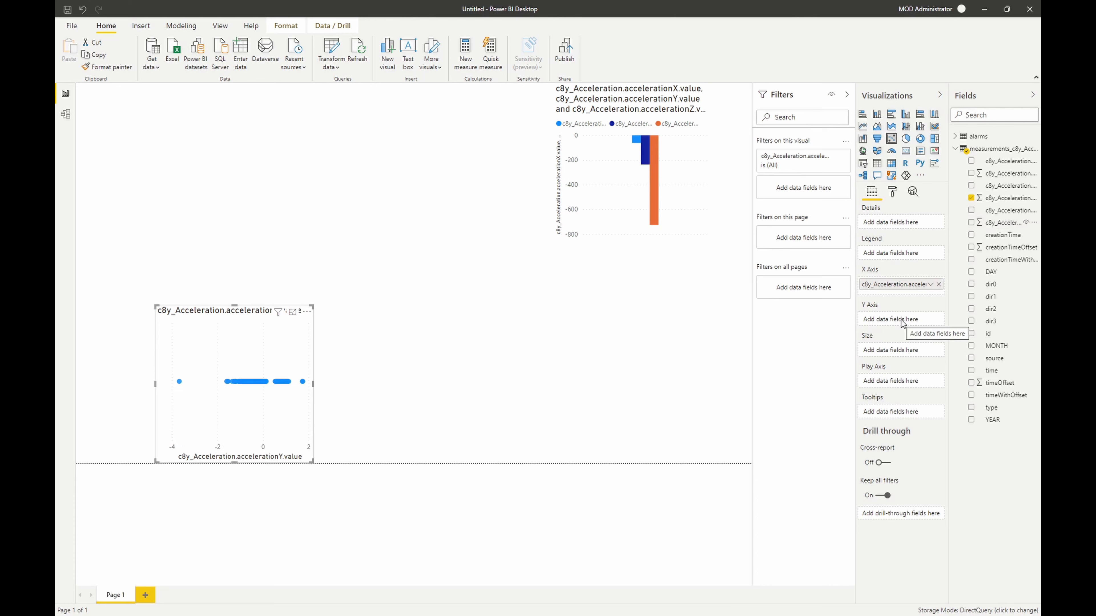
pyautogui.moveTo(998, 222); pyautogui.dragTo(896, 321)
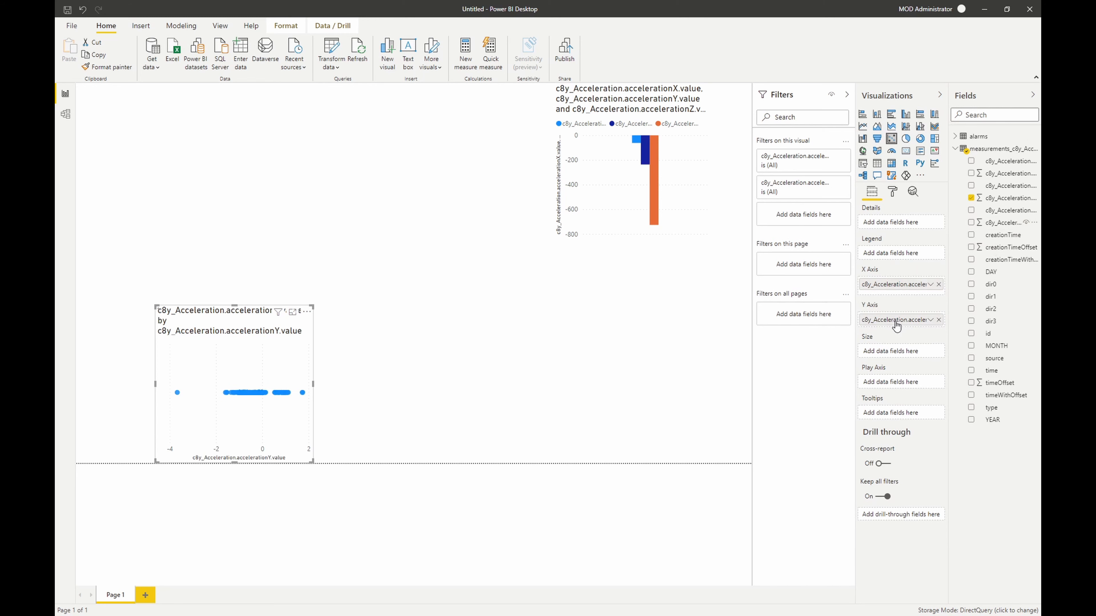
pyautogui.click(931, 320)
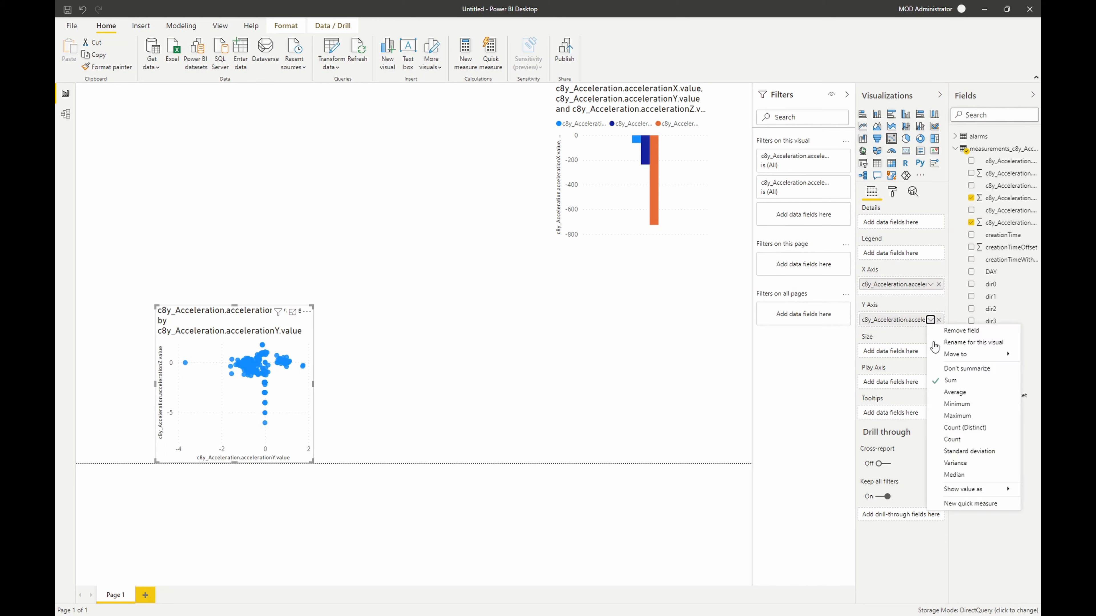
pyautogui.click(907, 369)
pyautogui.moveTo(312, 307); pyautogui.dragTo(403, 223)
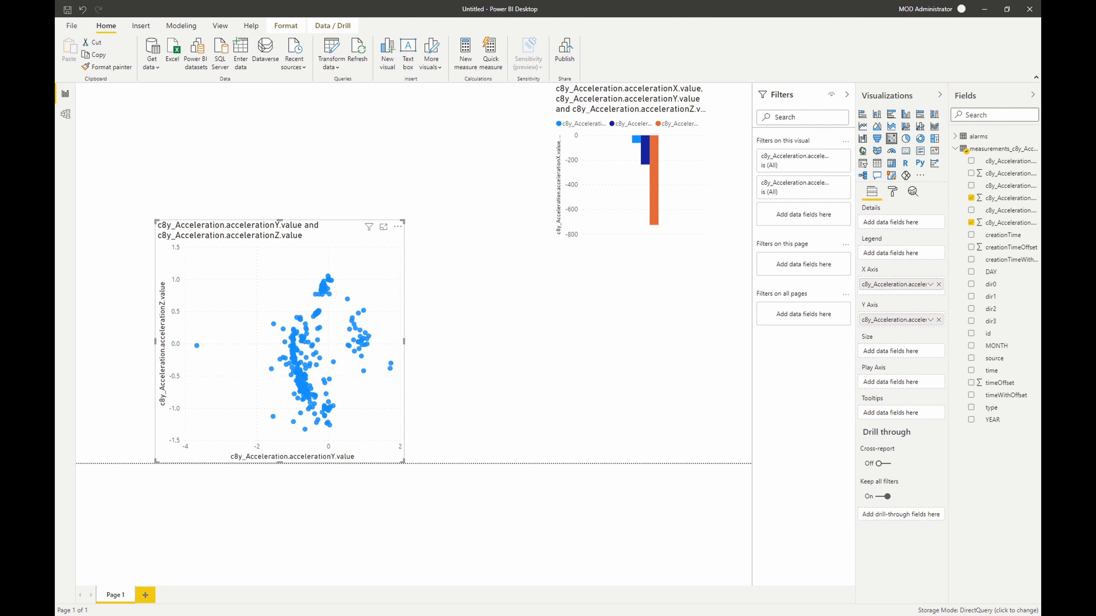
# Step: Switch to Atom and examine how the test.py script queries and plots acceleration data through the Dremio Connector
pyautogui.moveTo(54, 160); pyautogui.dragTo(658, 113)
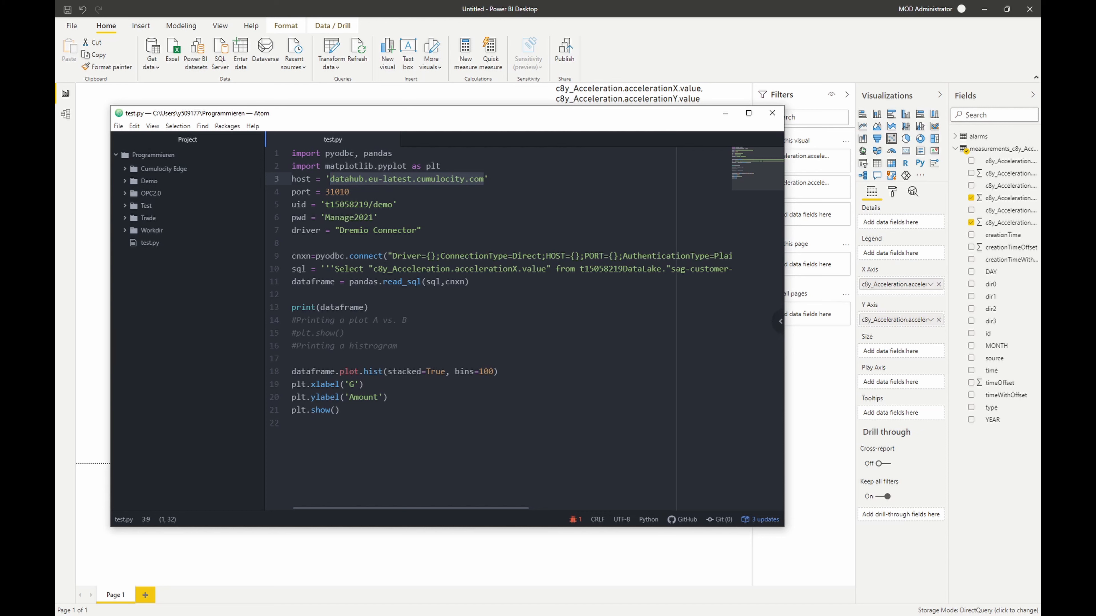
pyautogui.hotkey('alt', 'Tab')
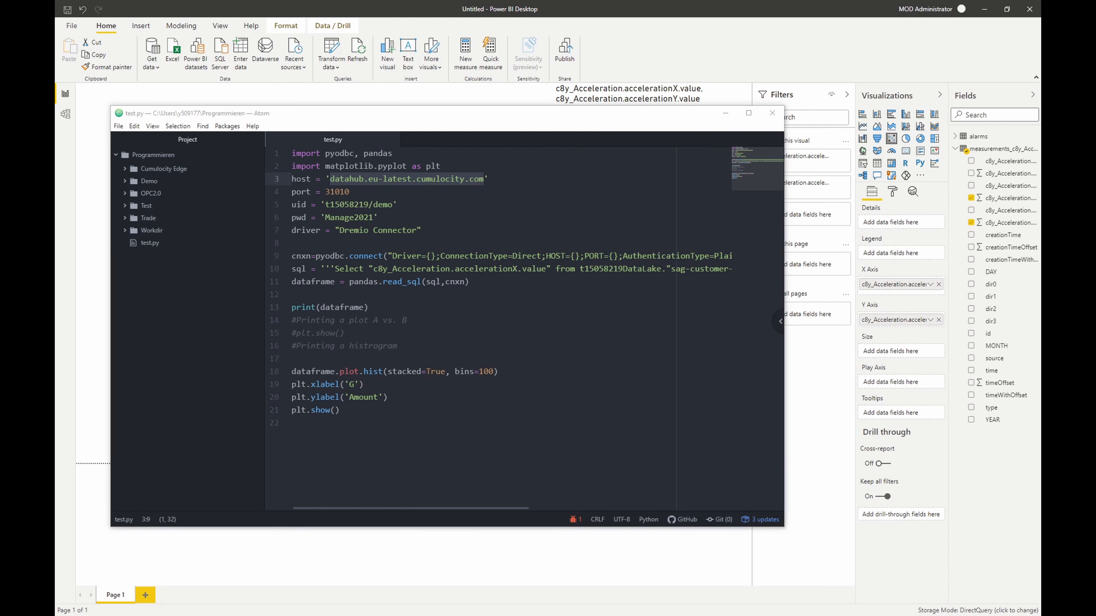
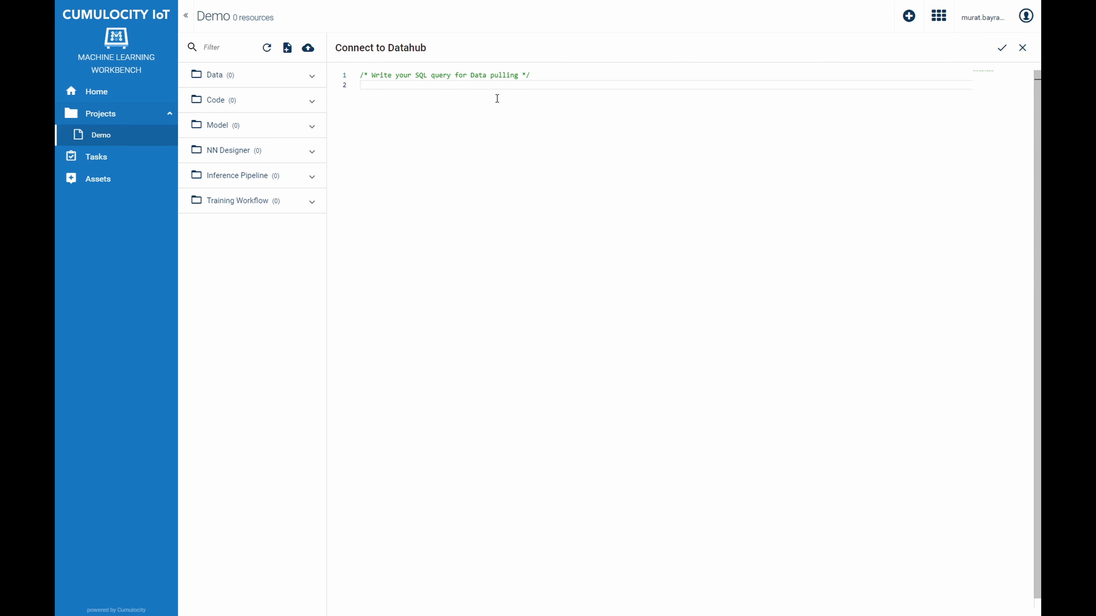
# Step: In Machine Learning Workbench, write a DataHub SQL query joining acceleration measurements with alarms within 10 minutes by creationTime, and submit it as resource Demo
pyautogui.write('SELECT "c8y_Acceleration.accelerationZ.value","c8y_Acceleration.accelerationY.value","c8y_Acceleration.accelerationX.value",severity,acc.creationTime FROM  t15058219DataLake."sag-customer-poc".t15058219."measurements_c8y_Acceleration" as acc JOIN       t15058219DataLake."sag-customer-poc".t15058219.alarms as alarms      ON acc."creationTime" >= alarms."creationTime" - INTERVAL \'10\' MINUTE AND         acc."creationTime" <= alarms."creationTime" + INTERVAL \'10\' MINUTE;')
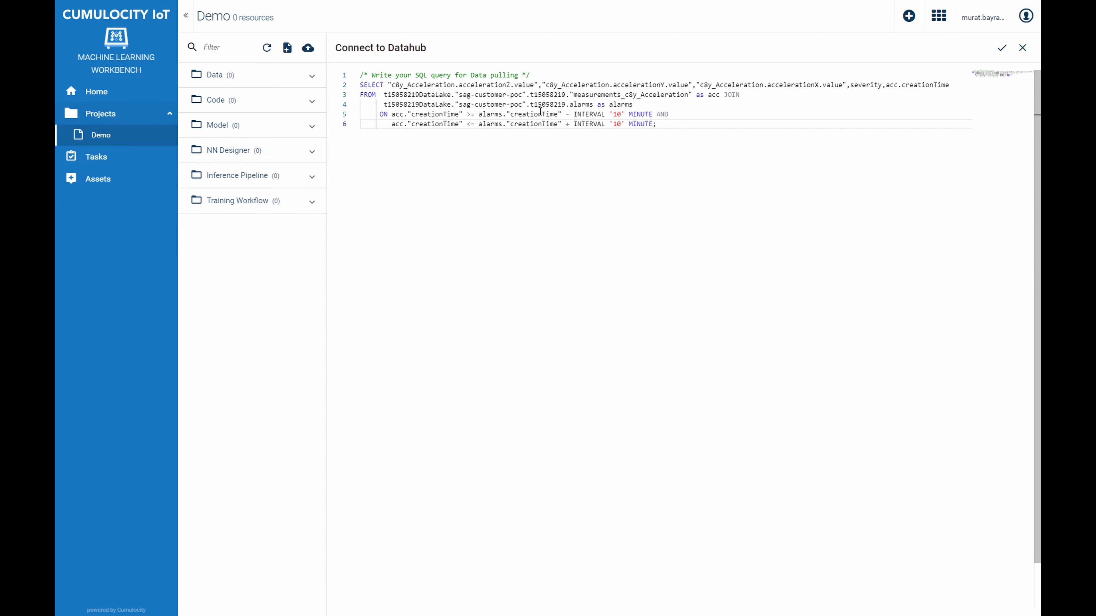
pyautogui.click(999, 50)
pyautogui.click(550, 83)
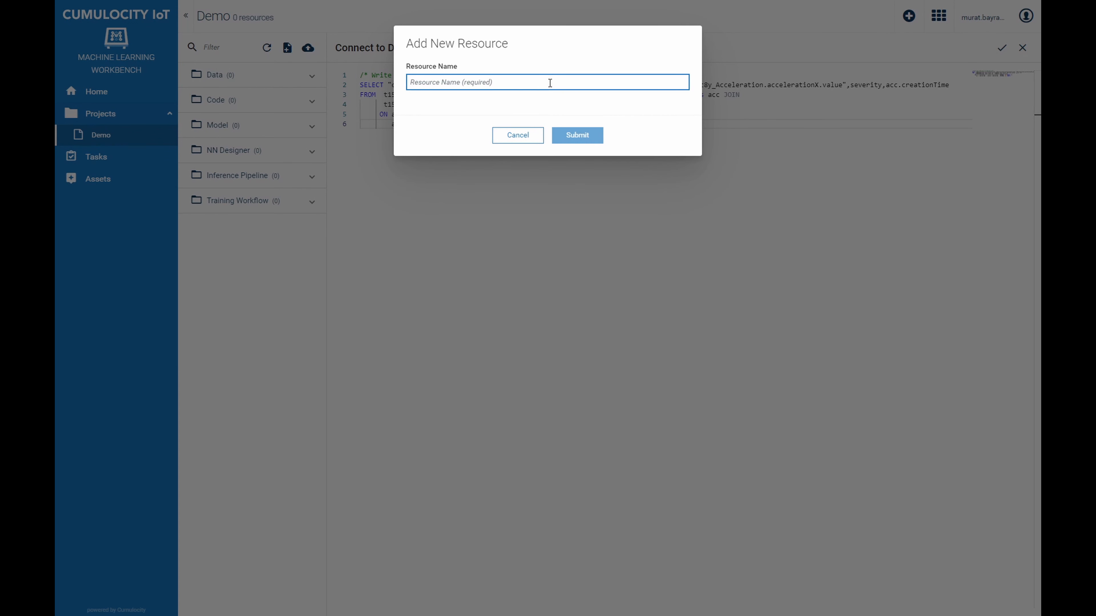
pyautogui.write('Demo')
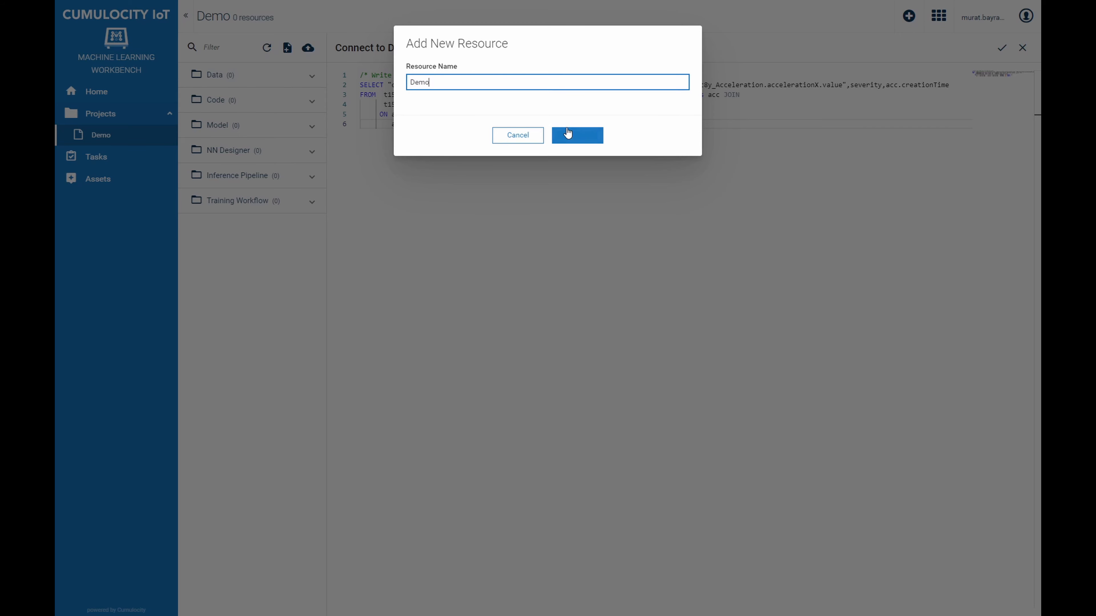
pyautogui.click(575, 134)
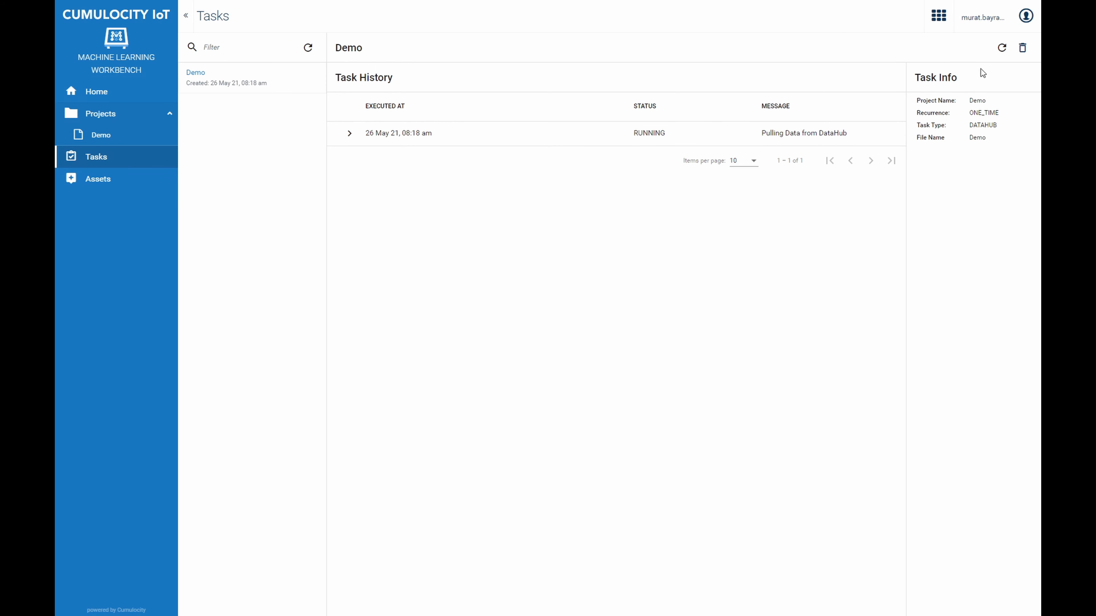
# Step: Refresh the Demo task's status and open Demo.csv from the Demo project's Data folder
pyautogui.click(1000, 48)
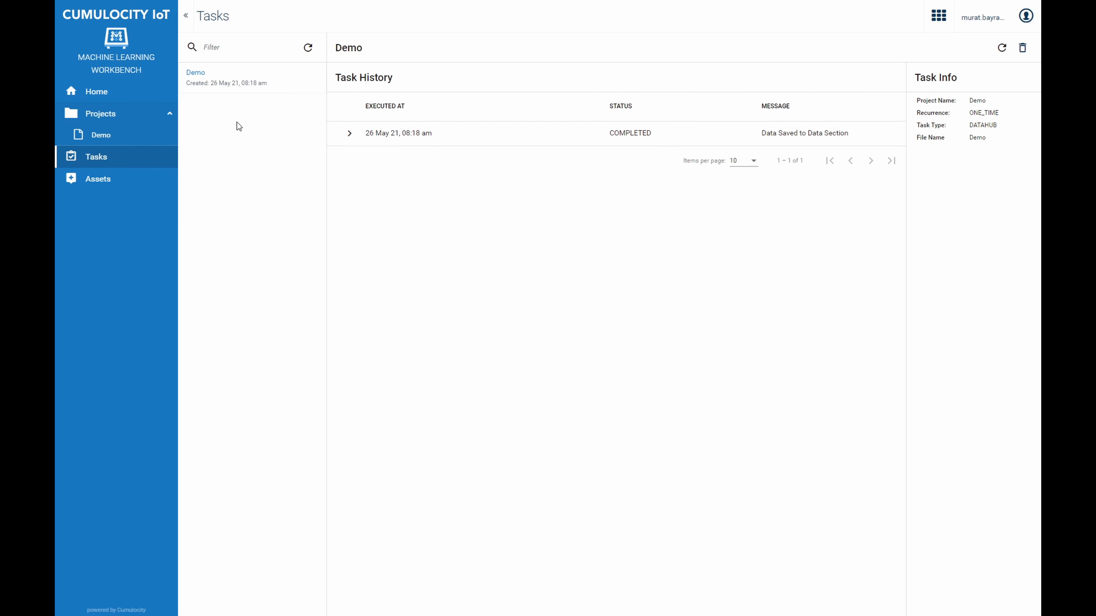
pyautogui.click(141, 135)
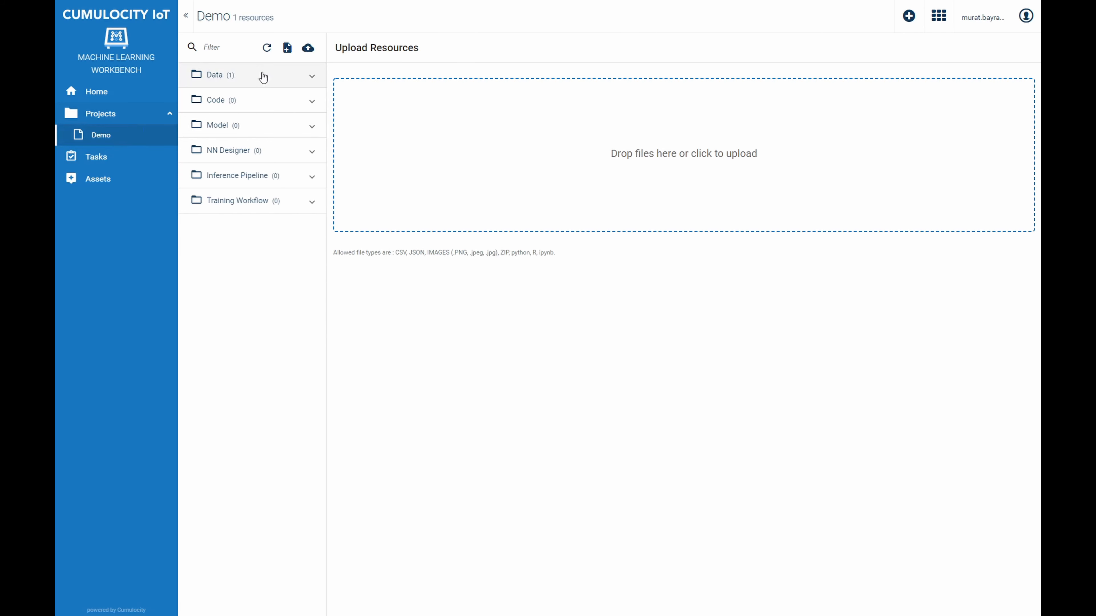
pyautogui.click(264, 77)
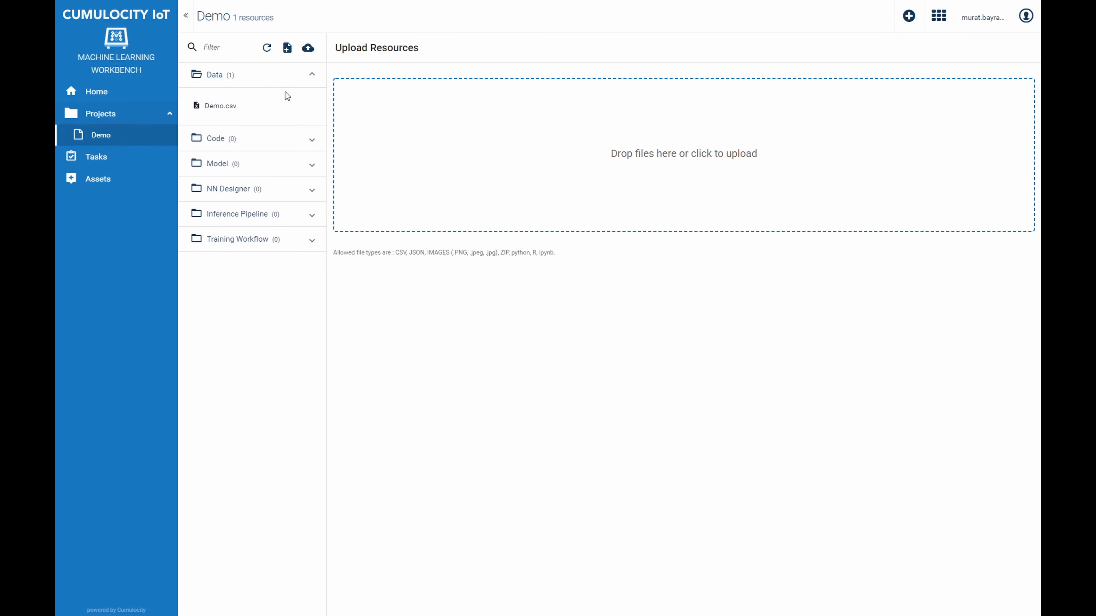
pyautogui.click(231, 112)
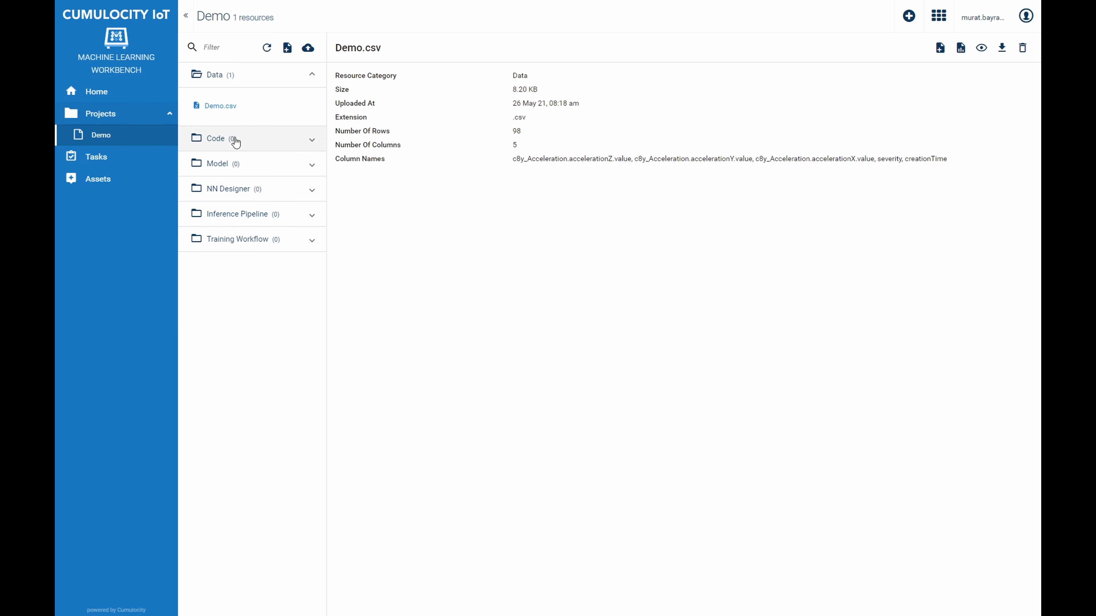
# Step: Set up Demo.csv pre-processing for Classification with severity as the target variable, excluding severity and creationTime from the model features
pyautogui.click(940, 48)
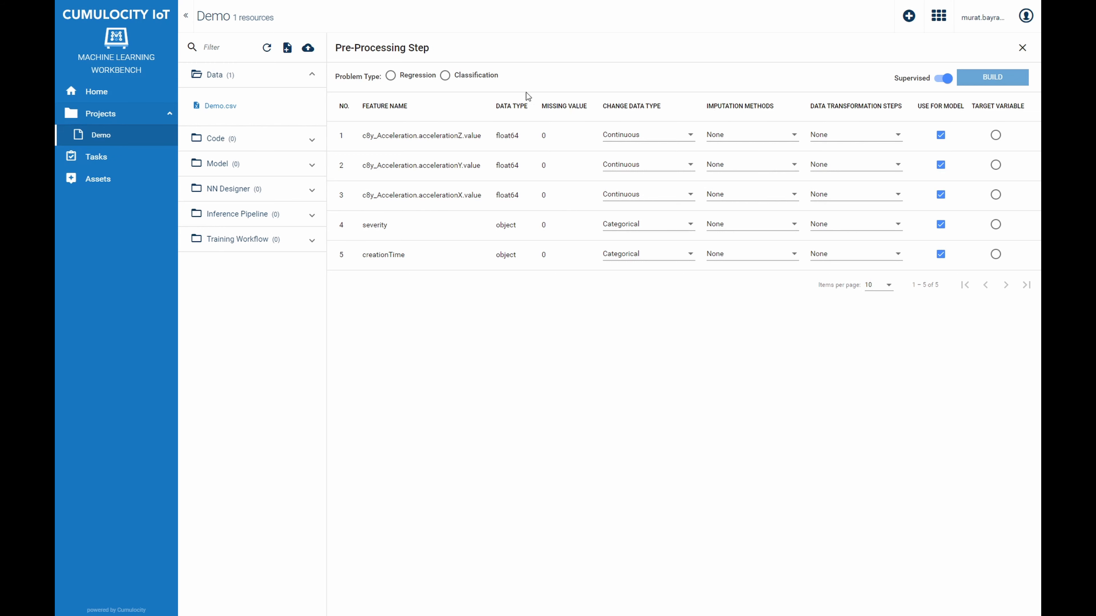
pyautogui.click(443, 76)
pyautogui.click(940, 254)
pyautogui.click(995, 224)
pyautogui.click(941, 224)
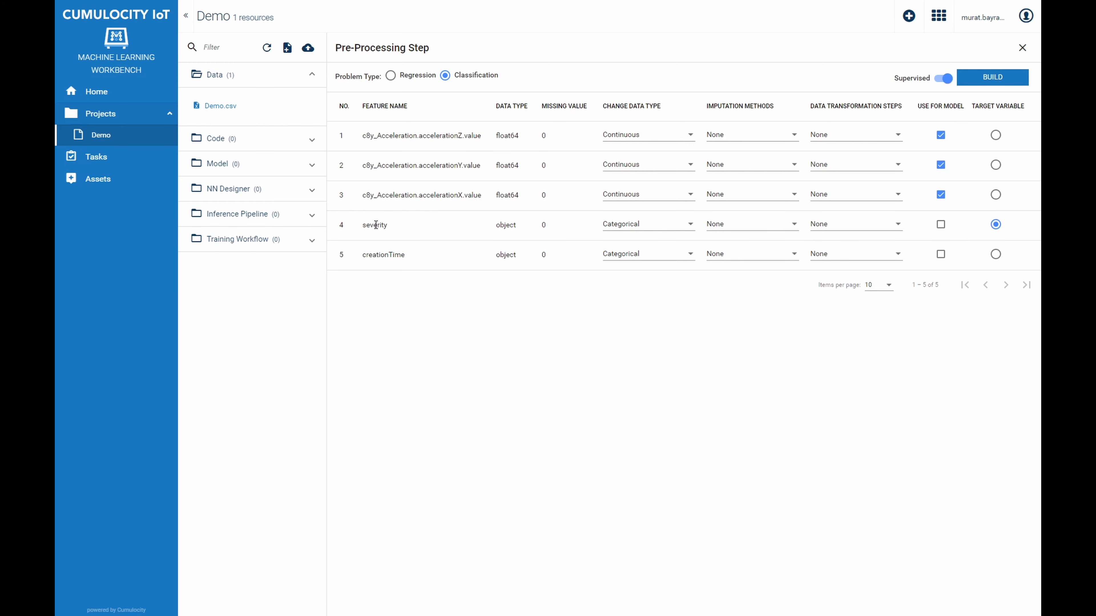
# Step: Build the model as Shaking with accuracy scoring and all algorithms selected, and start the training
pyautogui.click(1003, 82)
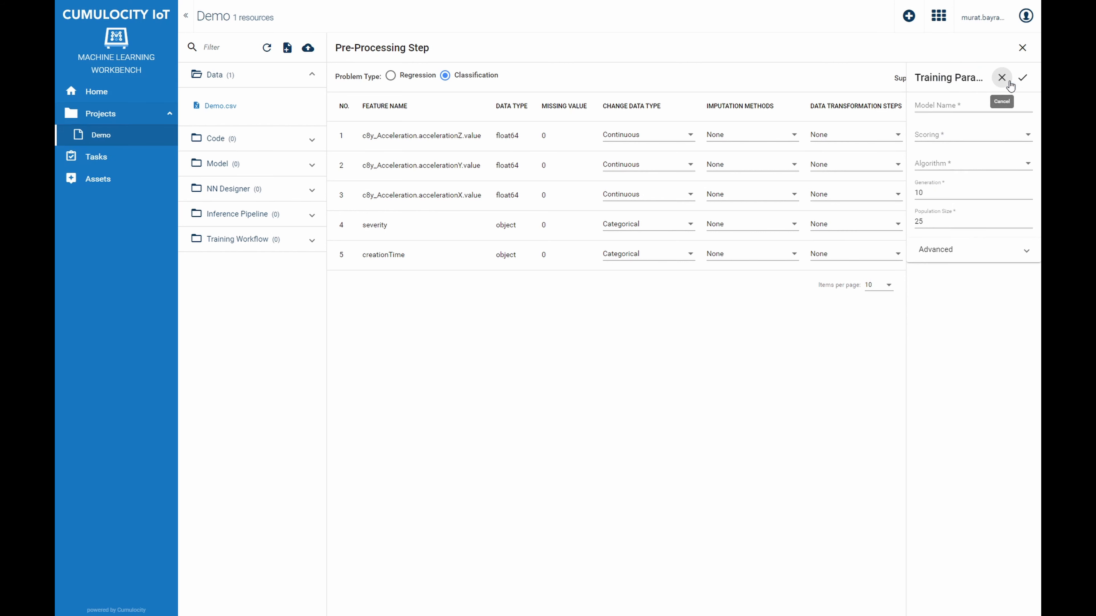
pyautogui.click(984, 106)
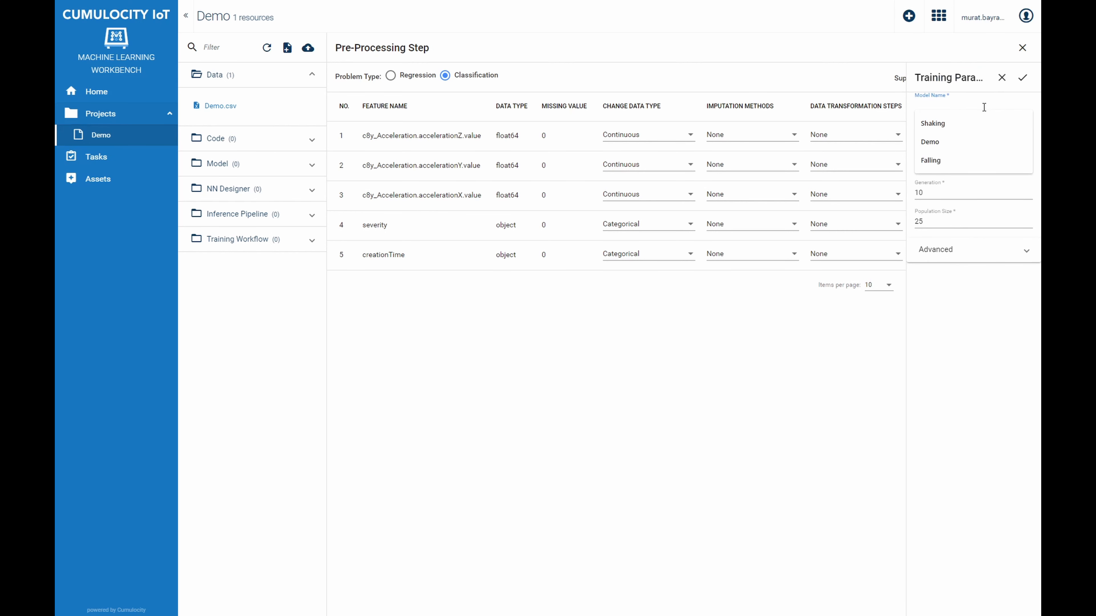
pyautogui.click(946, 123)
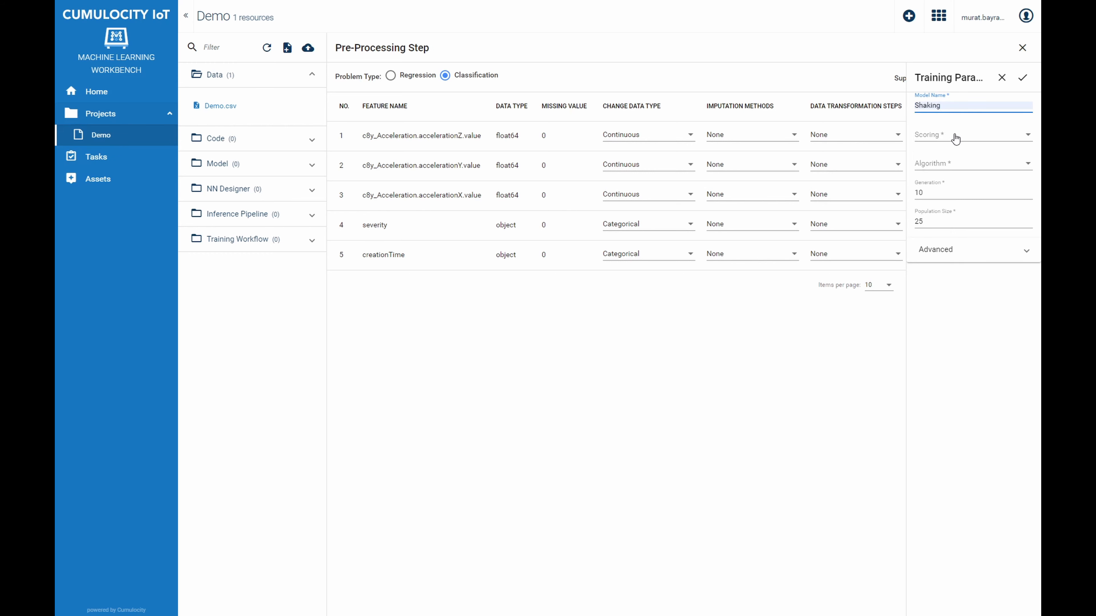
pyautogui.click(955, 138)
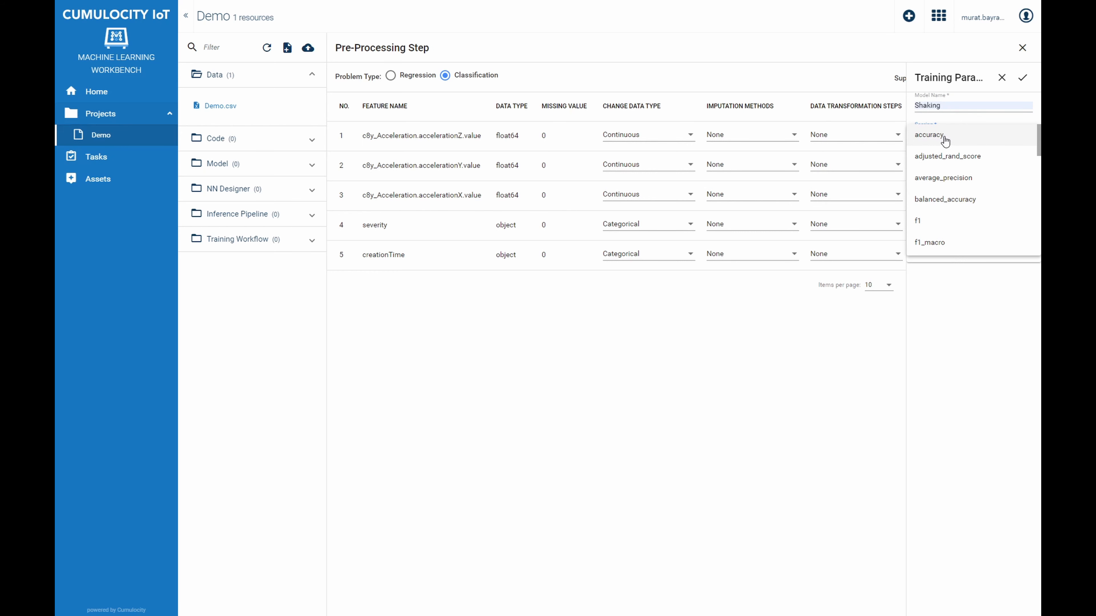
pyautogui.click(944, 141)
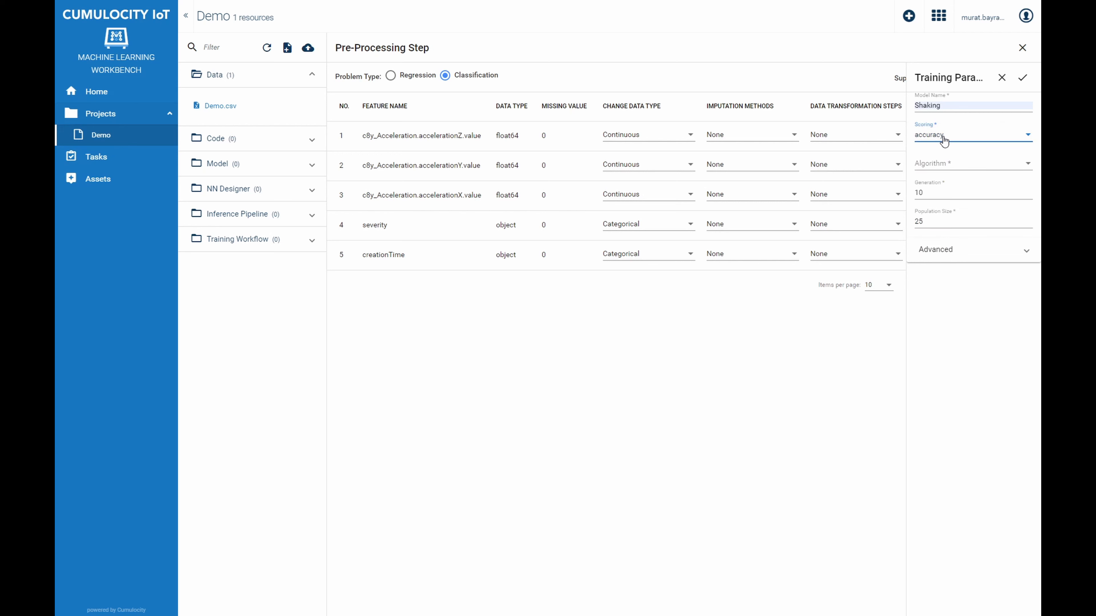
pyautogui.click(972, 167)
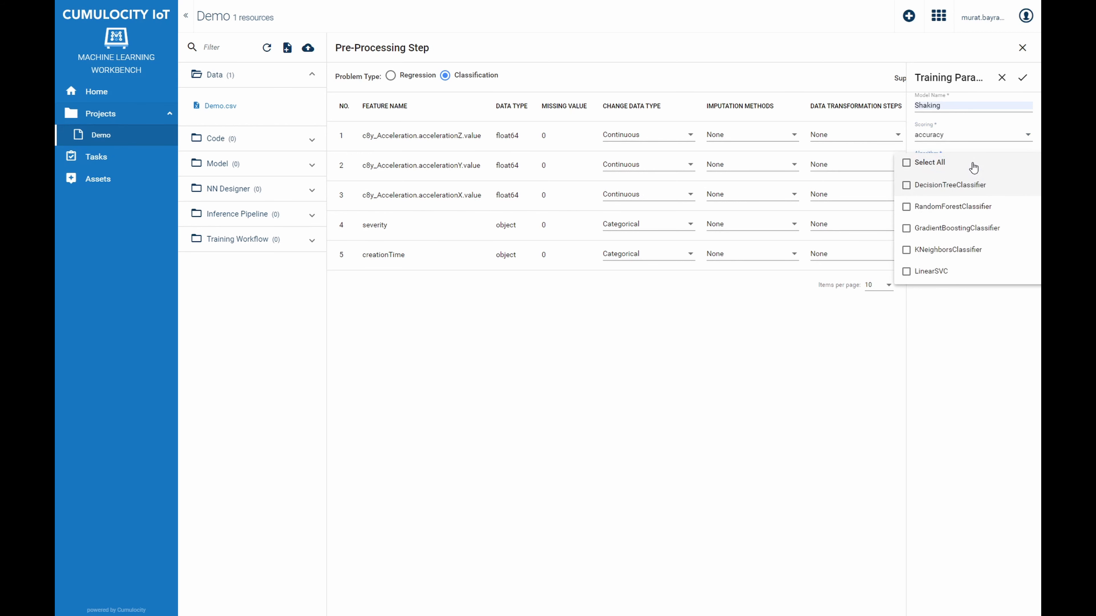
pyautogui.click(907, 163)
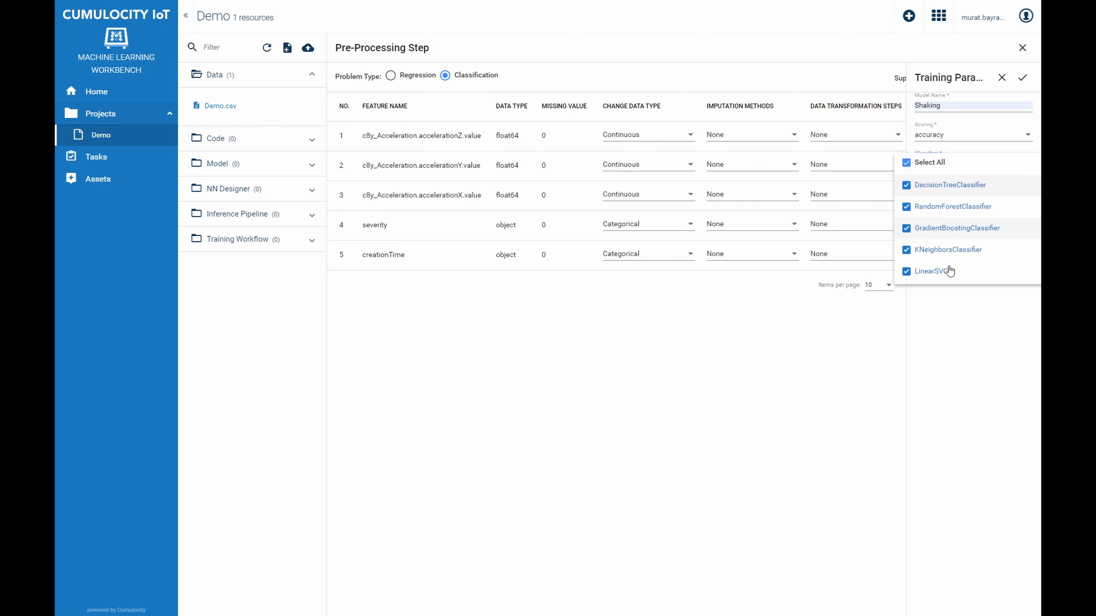
pyautogui.click(960, 335)
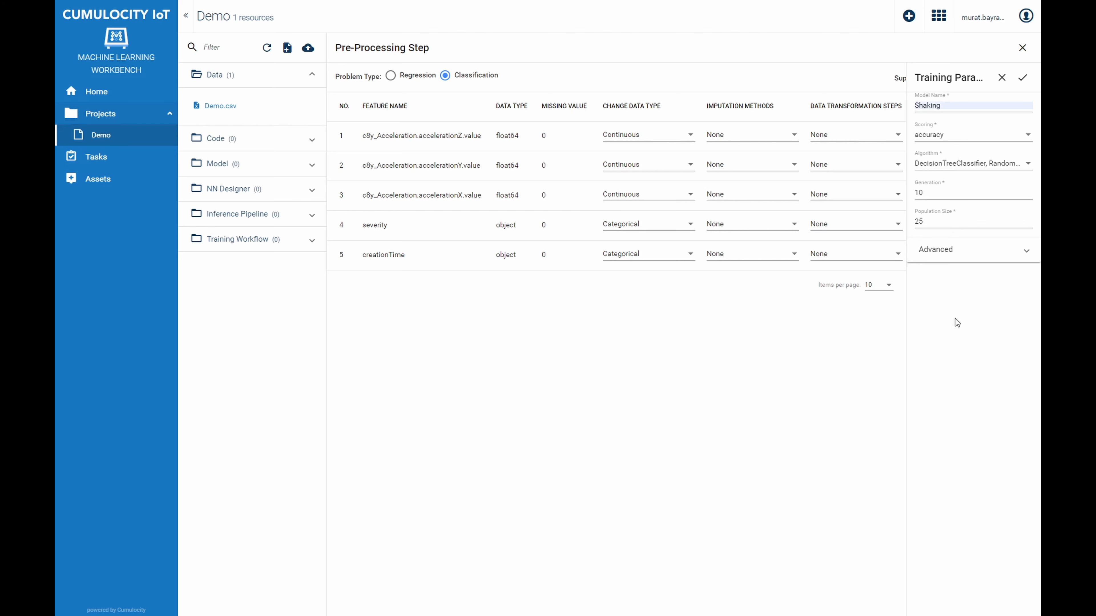
pyautogui.click(1022, 77)
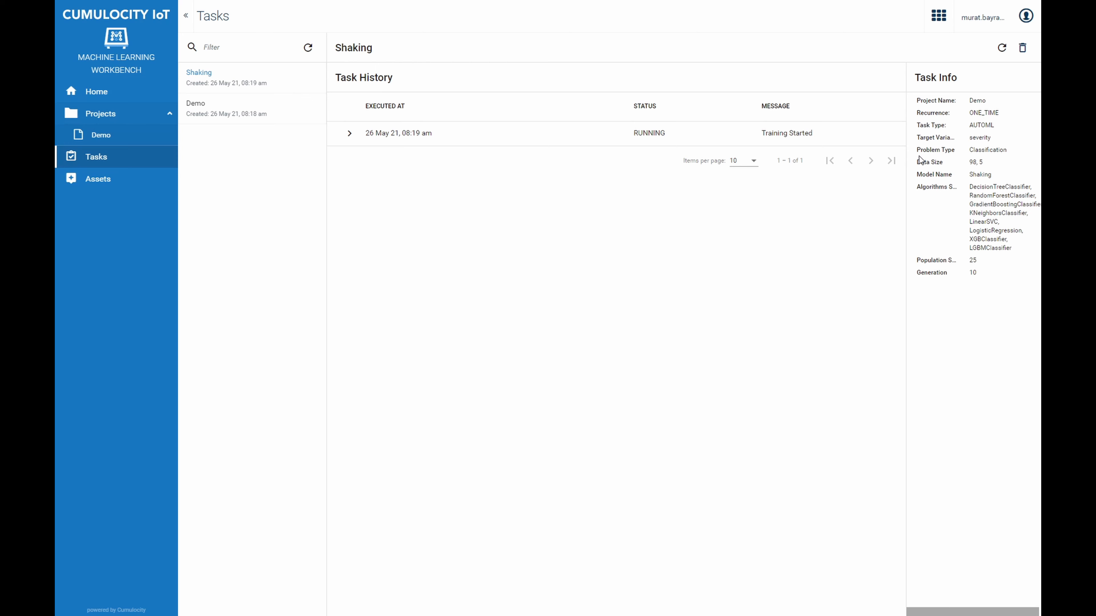
# Step: Refresh the Shaking task's status and deploy Shaking.pmml from the Demo project's Model folder
pyautogui.click(1002, 49)
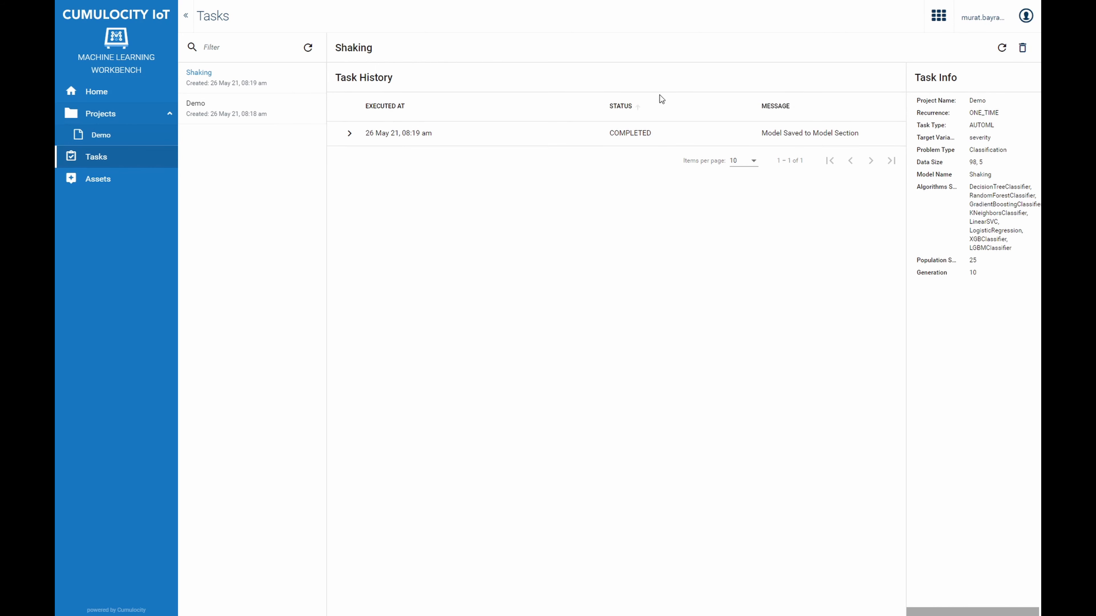
pyautogui.click(634, 97)
pyautogui.click(151, 138)
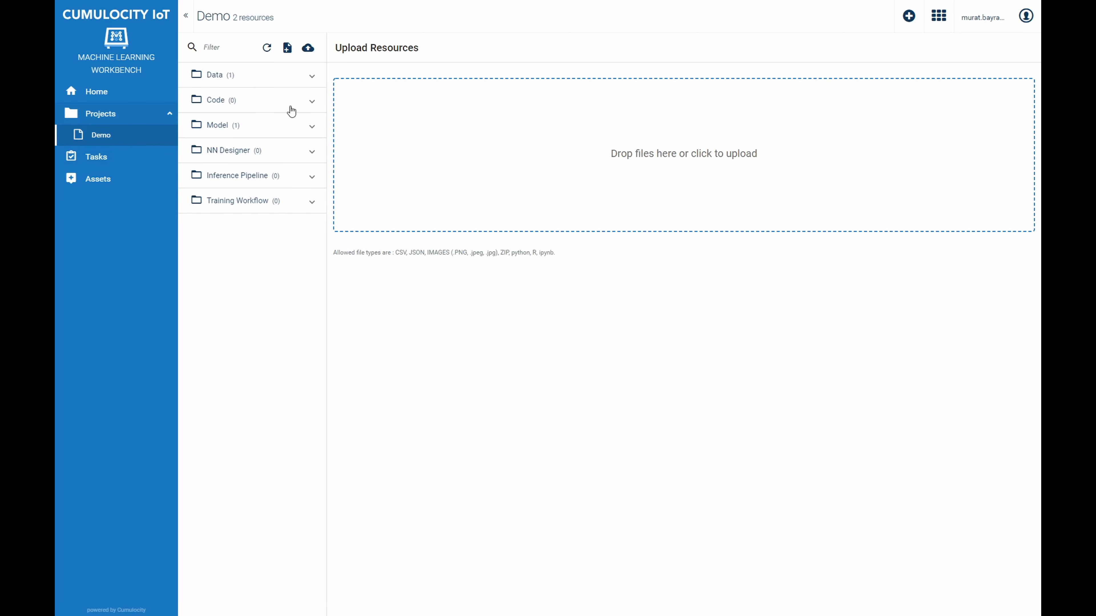
pyautogui.click(251, 128)
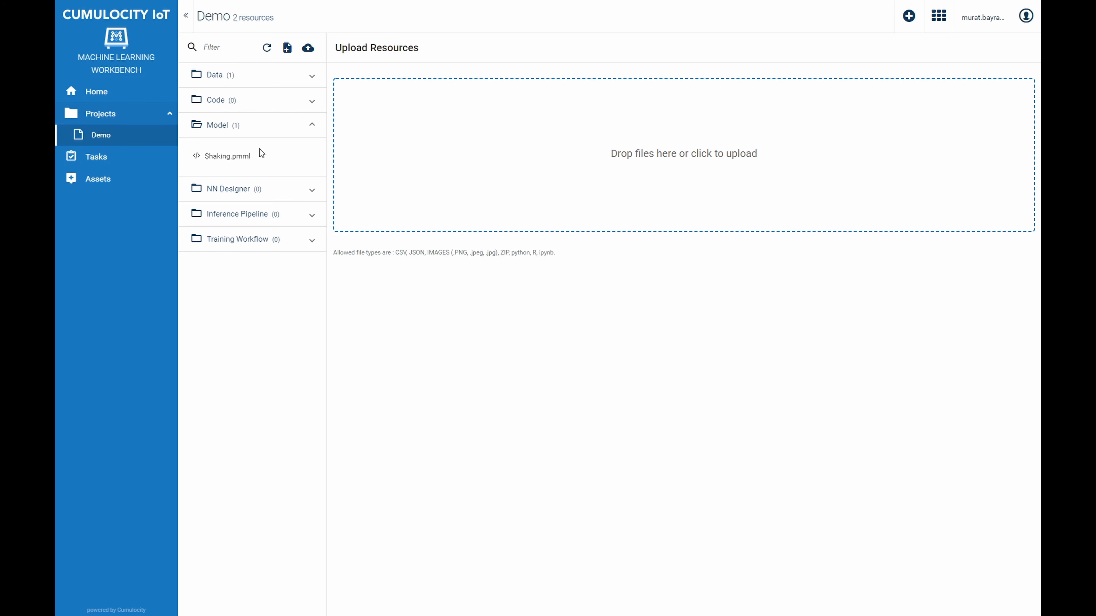
pyautogui.click(233, 159)
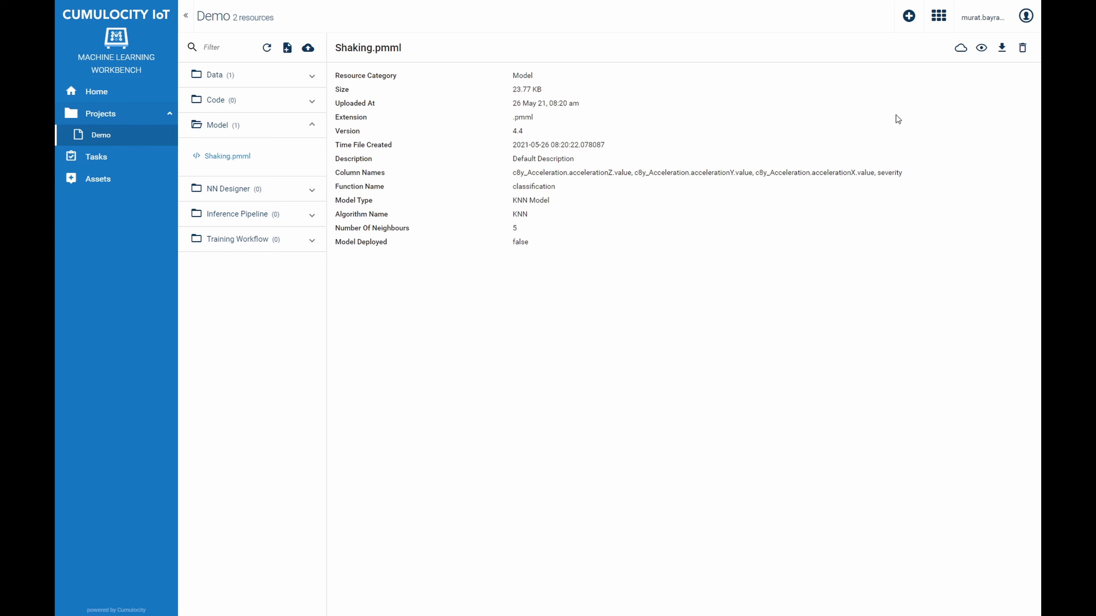
pyautogui.click(961, 49)
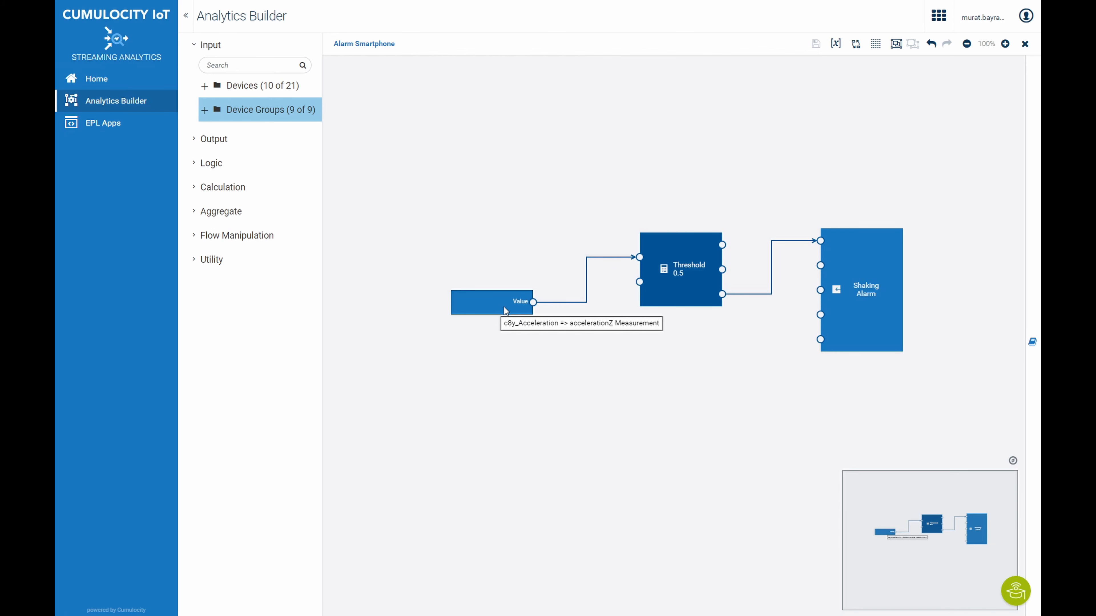
# Step: In Analytics Builder, replace the Threshold block of Alarm Smartphone with a Machine Learning block that uses the Shaking model
pyautogui.click(665, 293)
pyautogui.press('Delete')
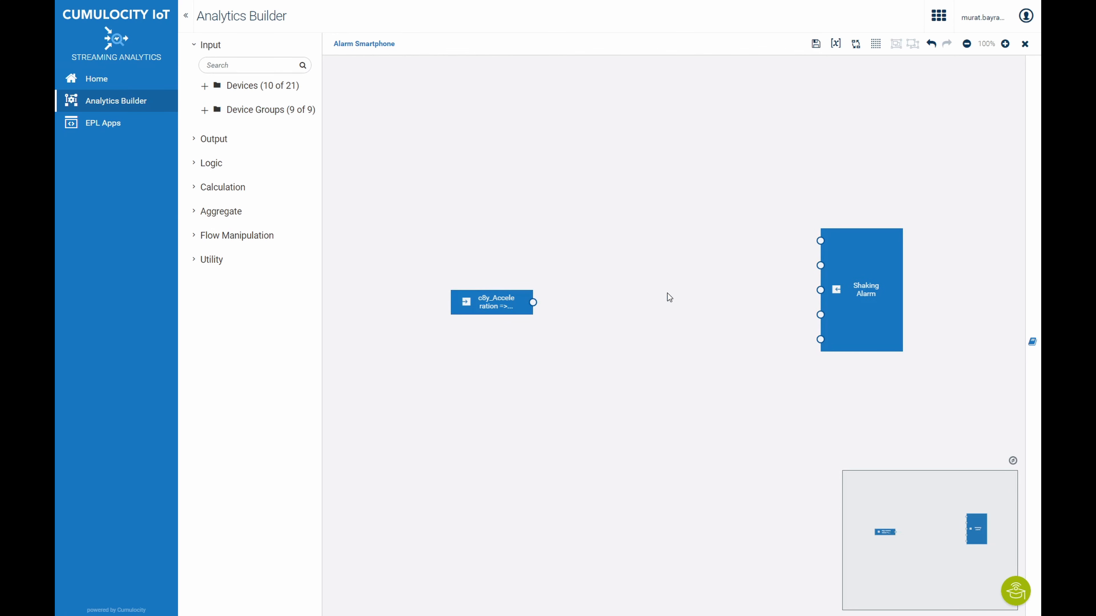
pyautogui.moveTo(487, 302); pyautogui.dragTo(480, 276)
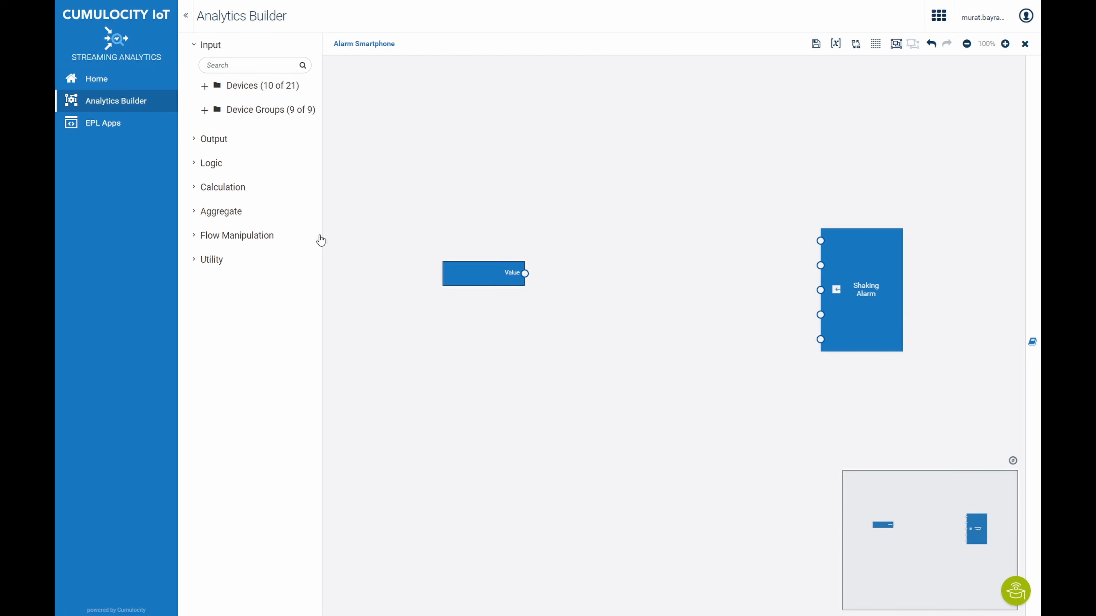
pyautogui.click(228, 189)
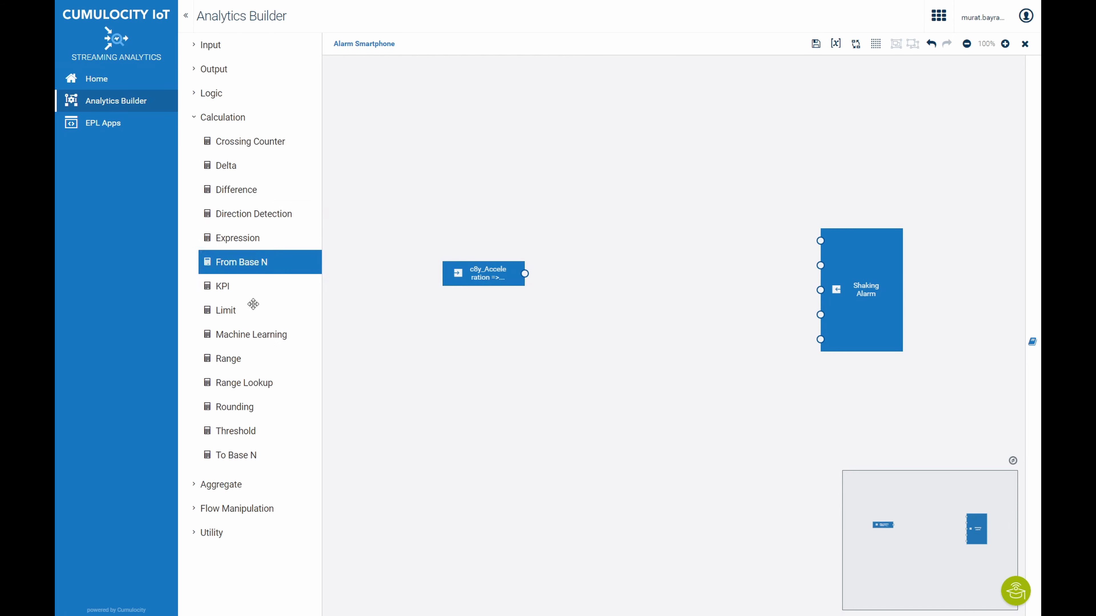
pyautogui.moveTo(255, 335); pyautogui.dragTo(613, 305)
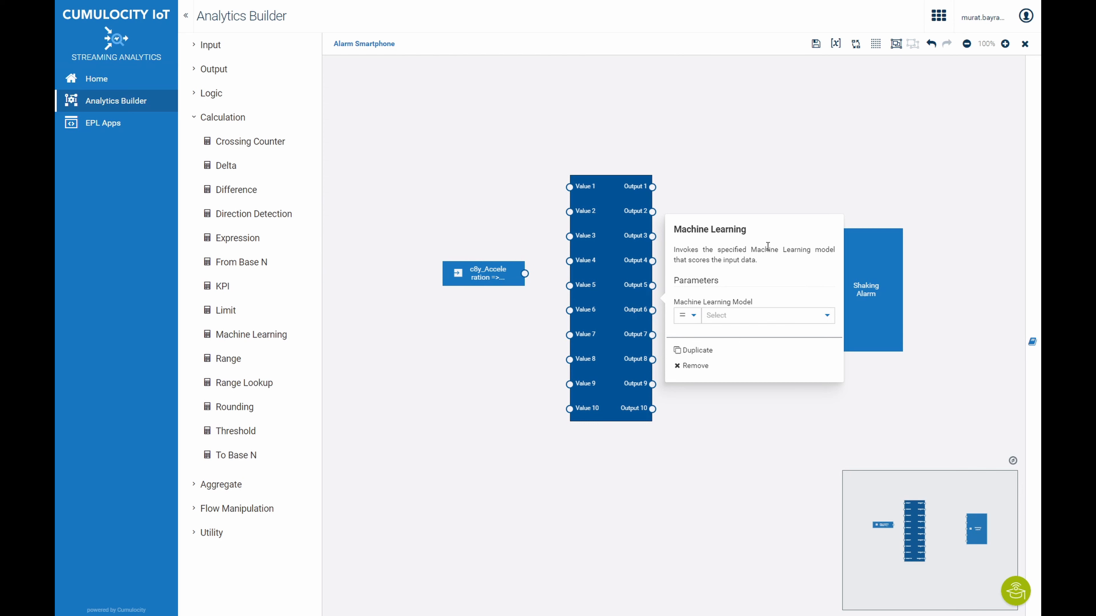
pyautogui.click(766, 317)
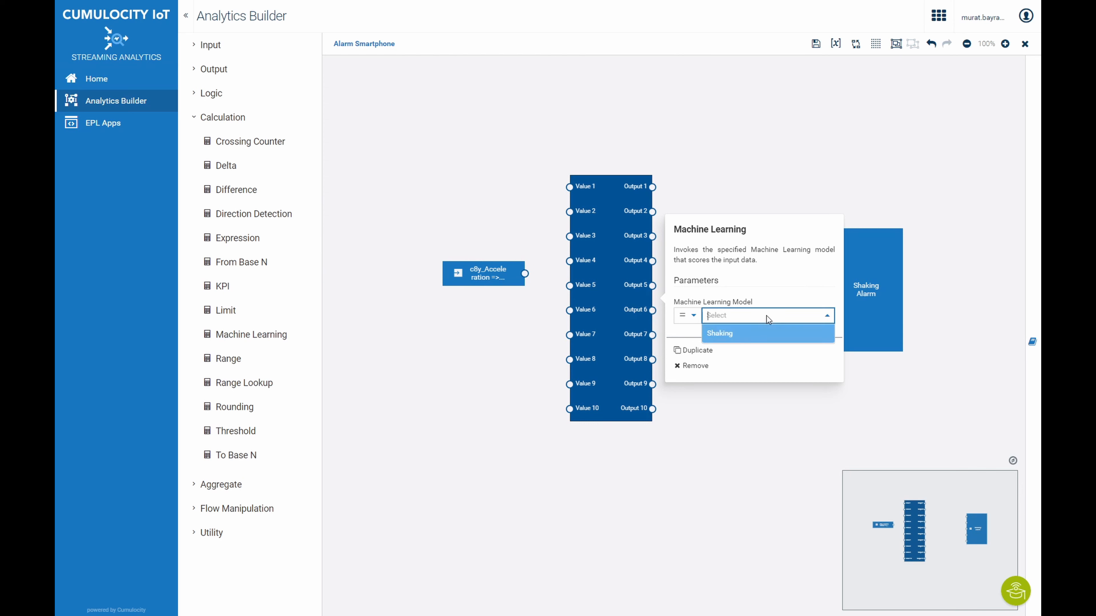
pyautogui.click(732, 334)
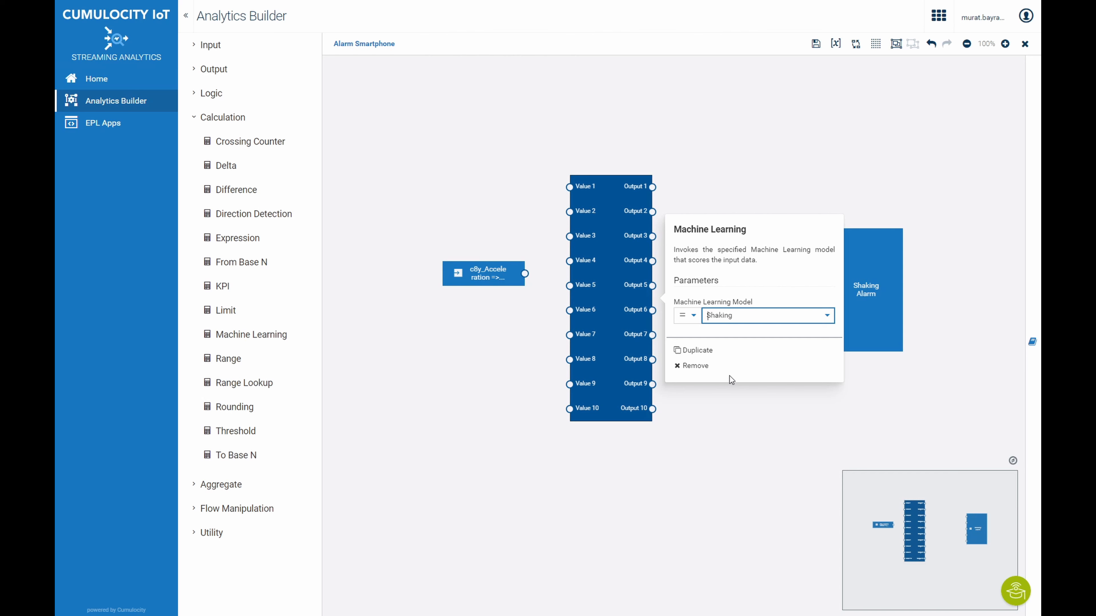
# Step: Make two copies of the accelerationZ input block and set their series to c8y_Acceleration accelerationY and accelerationX
pyautogui.moveTo(496, 281); pyautogui.dragTo(448, 332)
pyautogui.hotkey('ctrl', 'v')
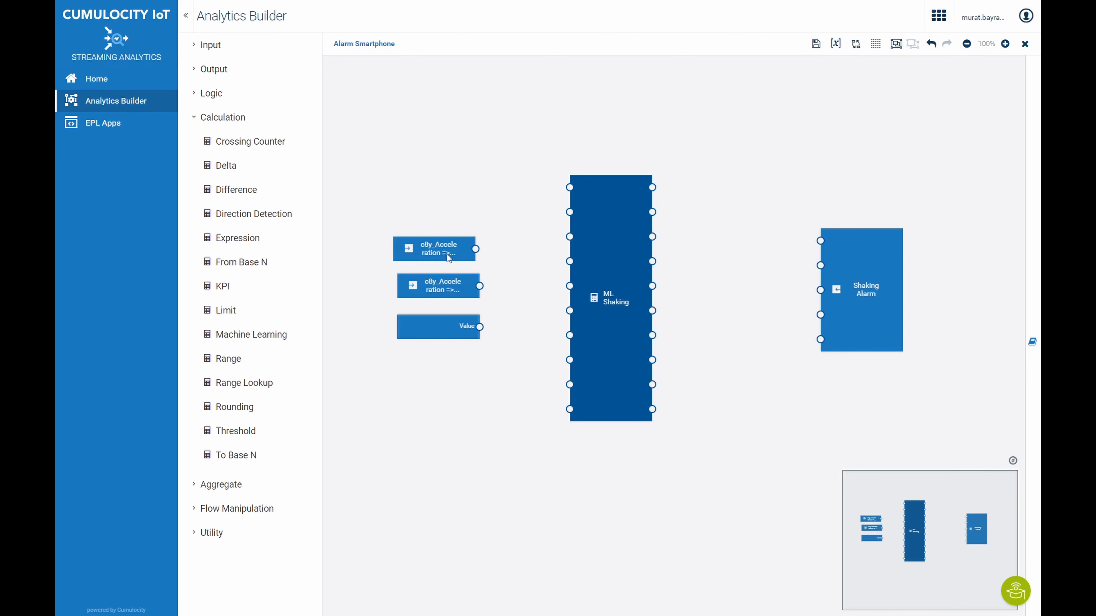
pyautogui.click(447, 253)
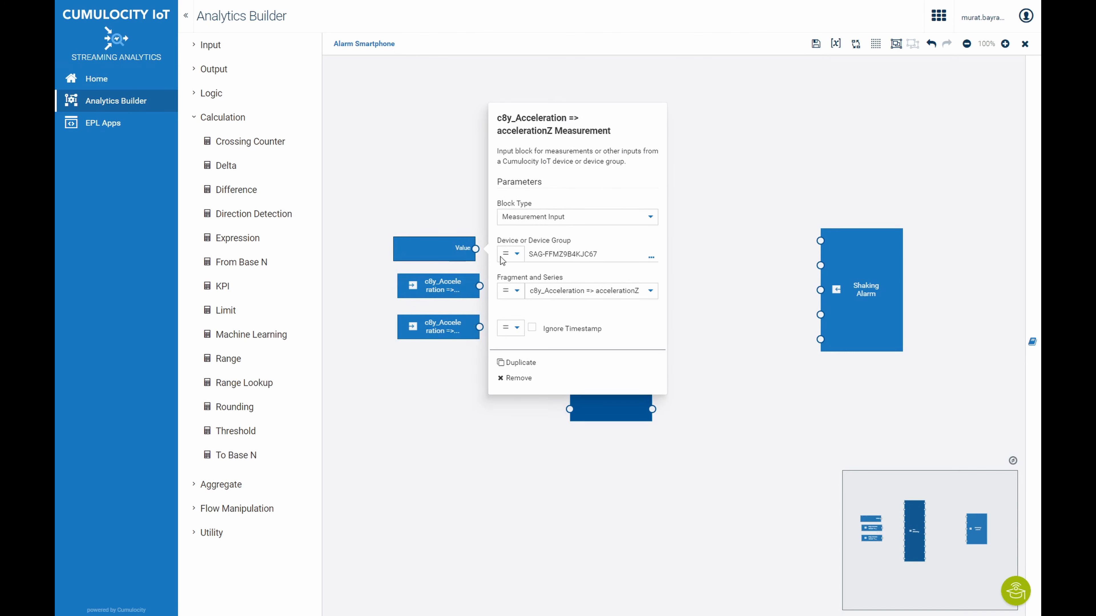
pyautogui.click(445, 286)
pyautogui.click(659, 330)
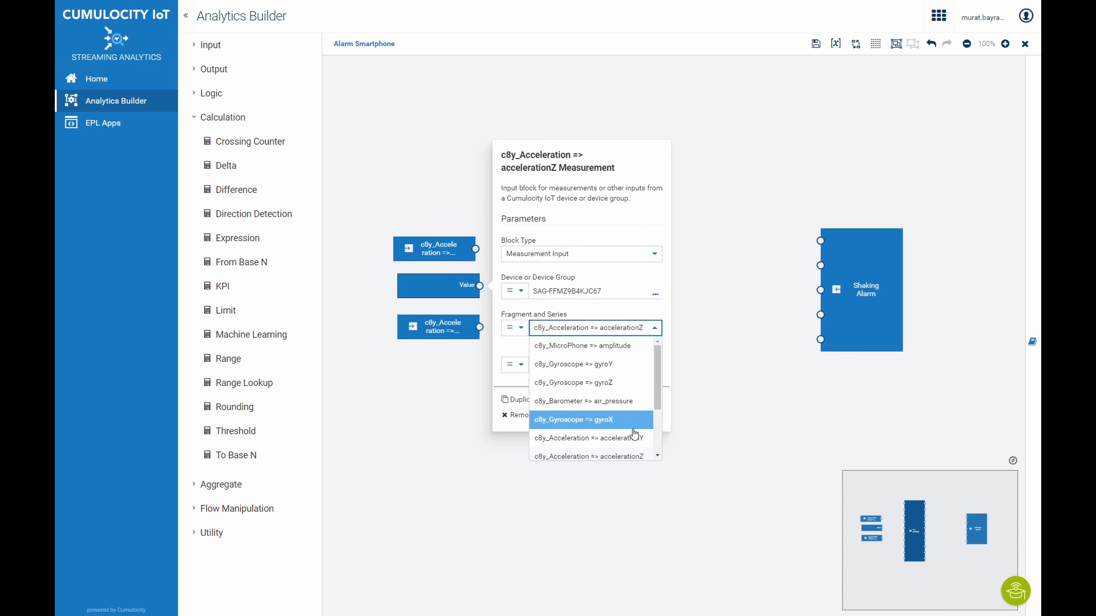
pyautogui.click(628, 439)
pyautogui.click(475, 395)
pyautogui.click(453, 326)
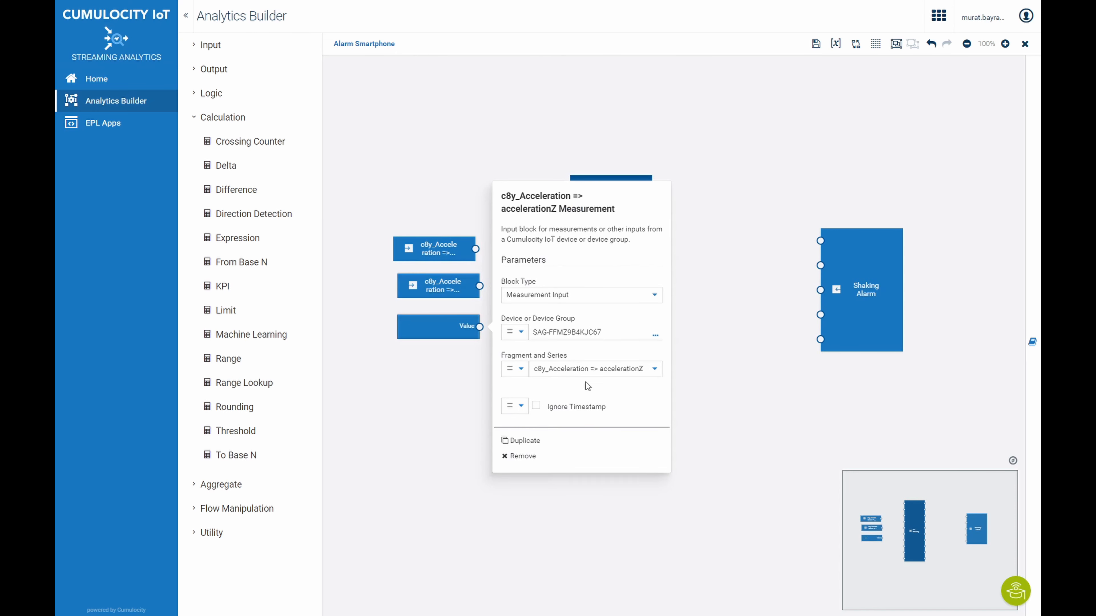
pyautogui.click(654, 371)
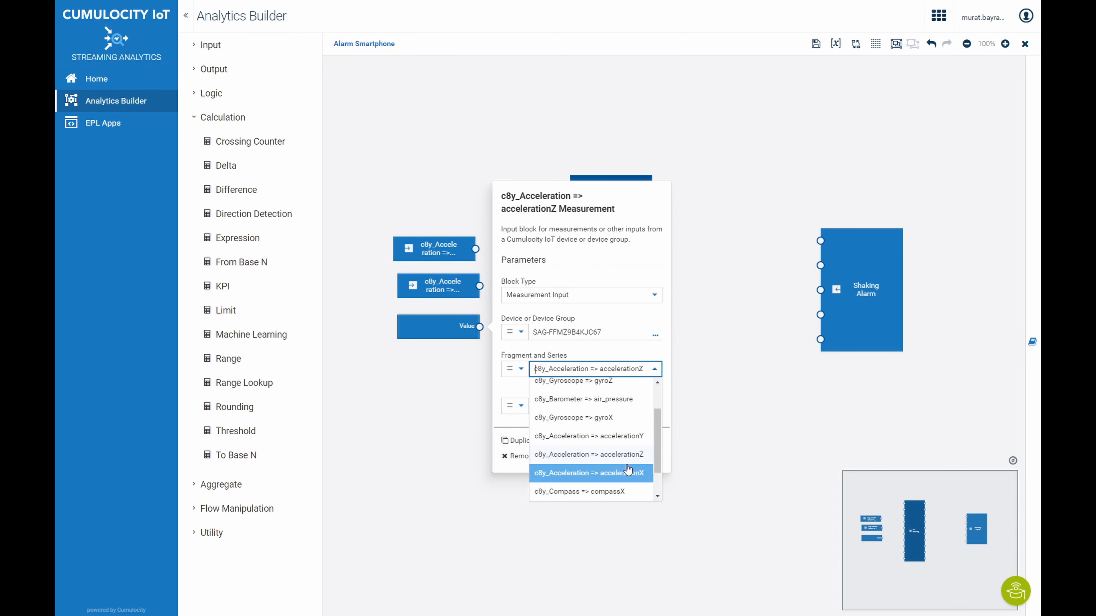
pyautogui.click(613, 469)
pyautogui.click(453, 432)
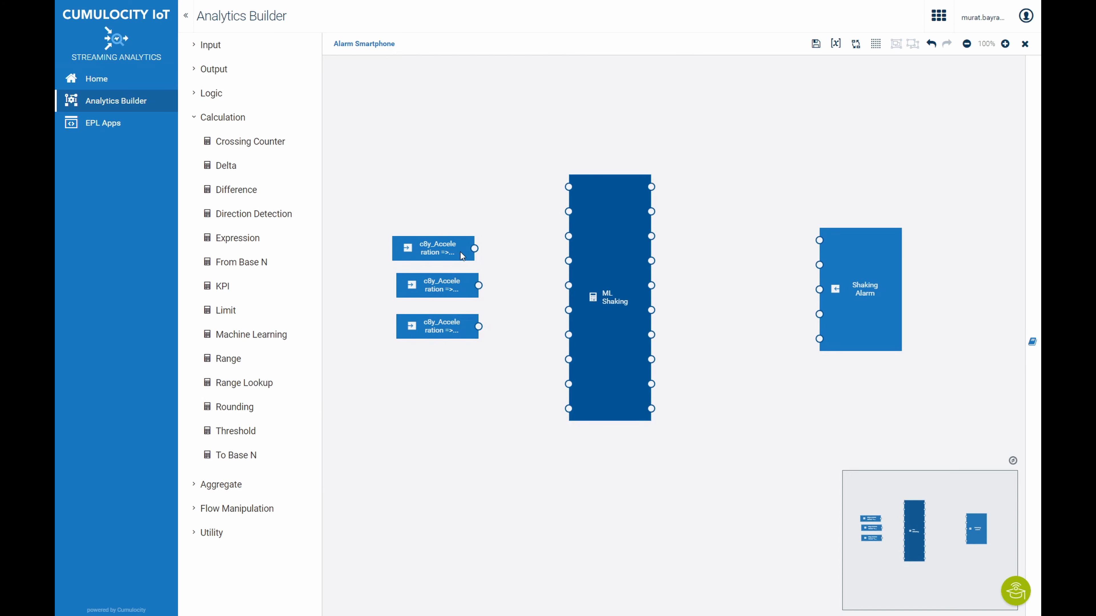
# Step: Connect the Z, Y and X acceleration inputs to Value 1, 2 and 3 of the Shaking block, and Output 1 to the Shaking Alarm's create input
pyautogui.moveTo(474, 248); pyautogui.dragTo(568, 187)
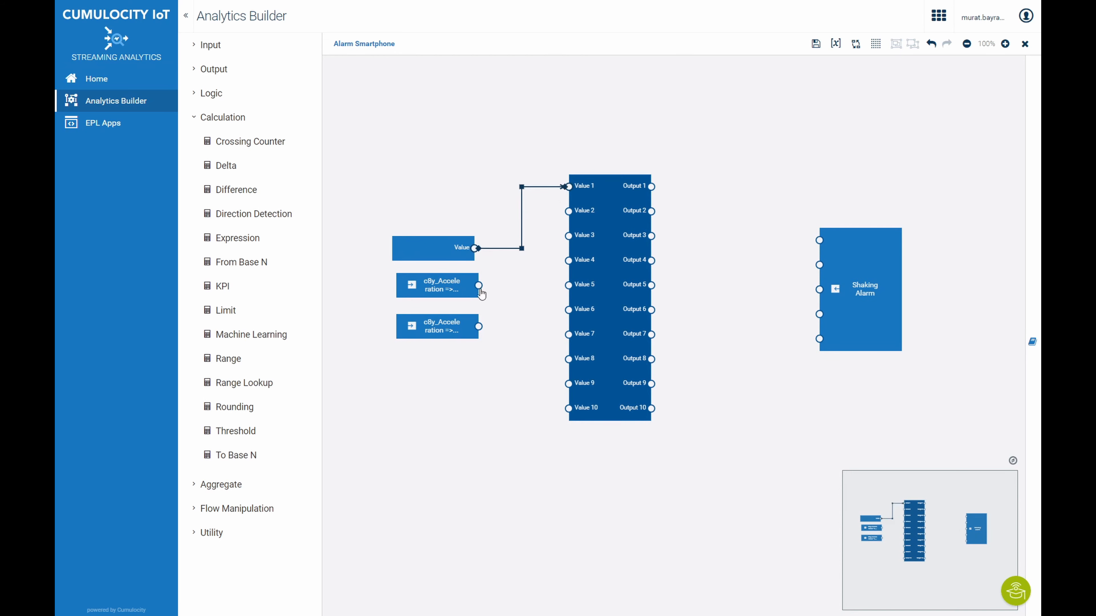
pyautogui.moveTo(478, 286); pyautogui.dragTo(569, 211)
pyautogui.moveTo(478, 326); pyautogui.dragTo(569, 236)
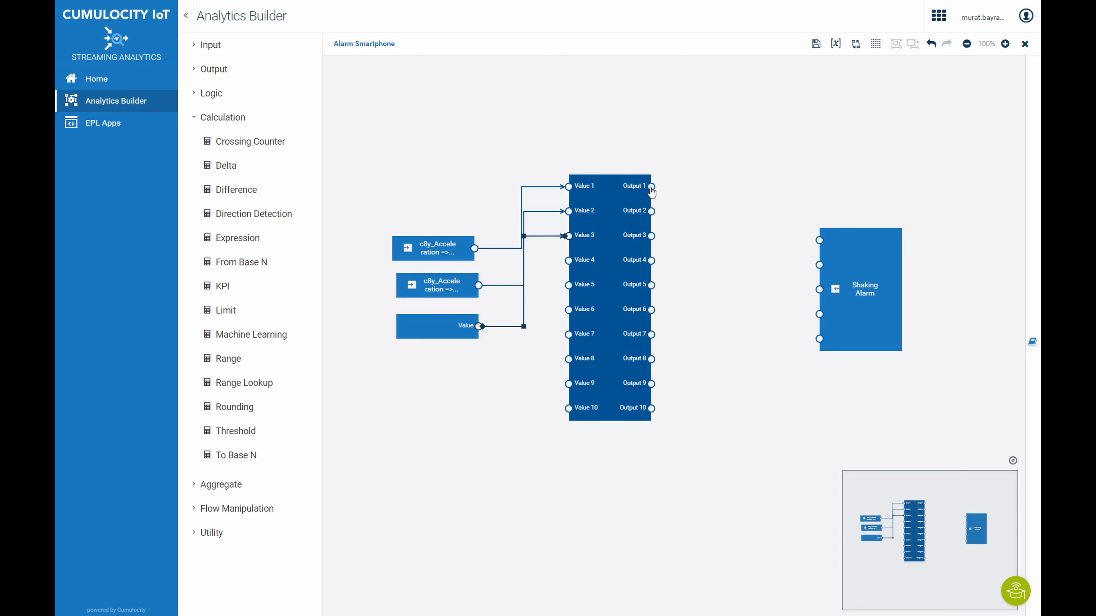
pyautogui.moveTo(652, 187); pyautogui.dragTo(826, 241)
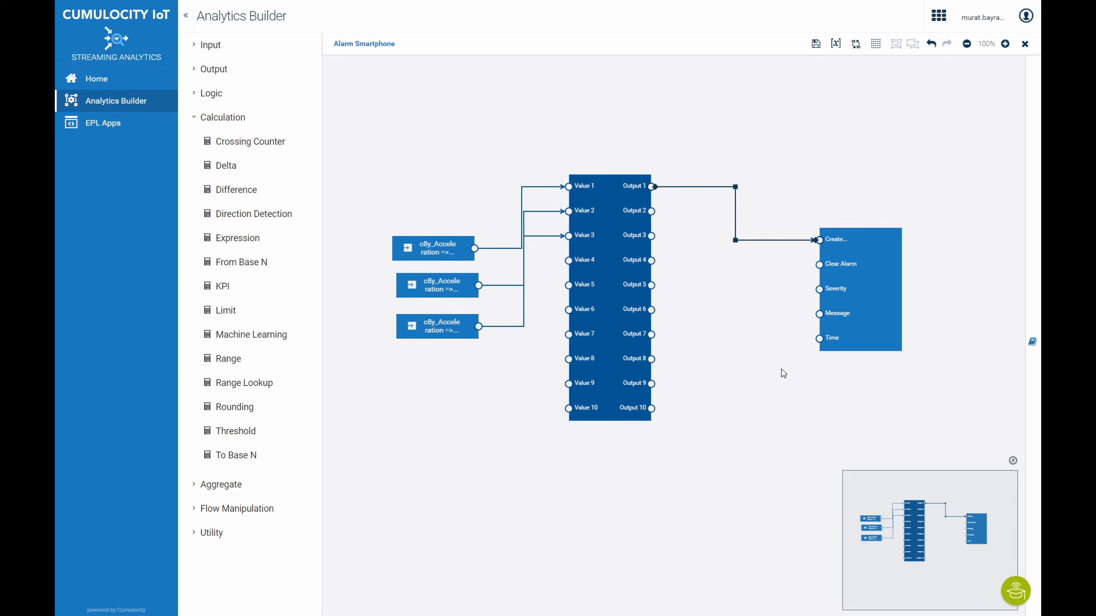
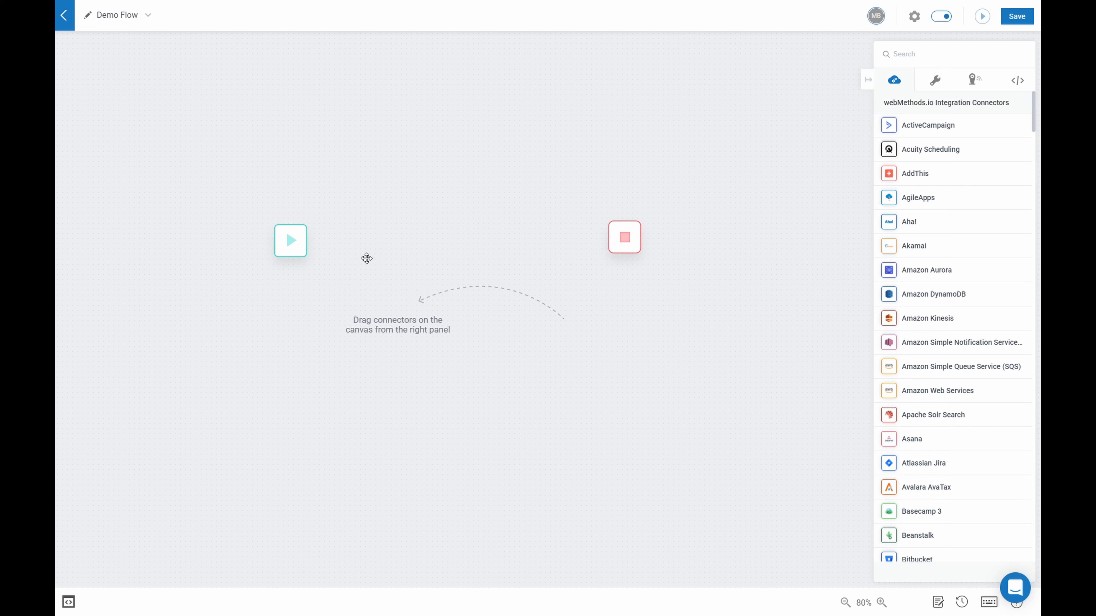
# Step: In webMethods.io Integration, give Demo Flow a Cumulocity Alarm trigger with the Cumulocity_1 connection and the phone's device ID
pyautogui.moveTo(289, 226)
pyautogui.click(291, 228)
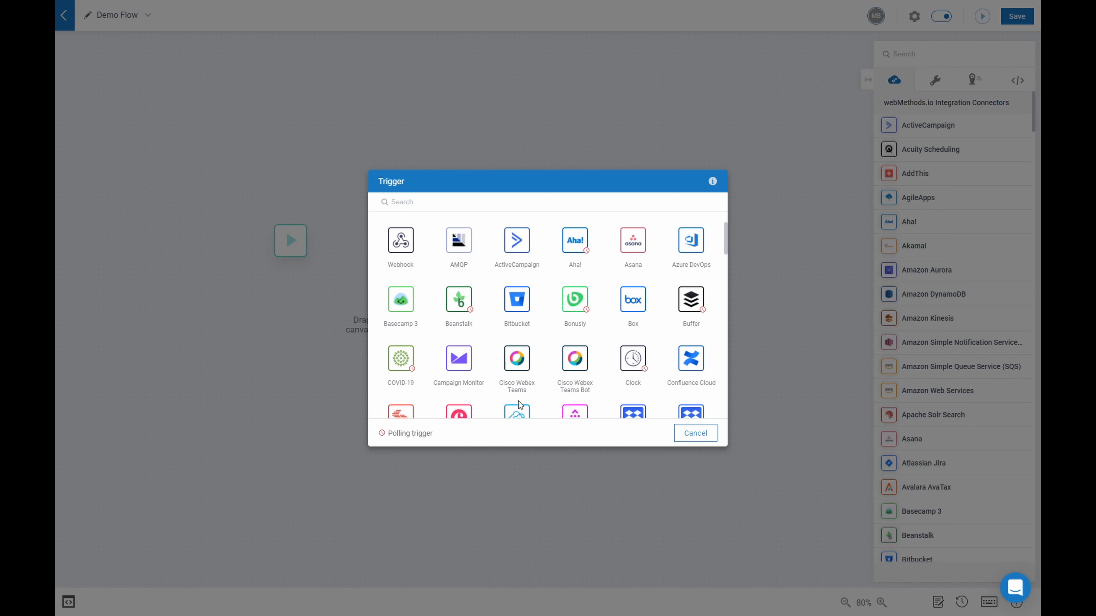
pyautogui.click(518, 412)
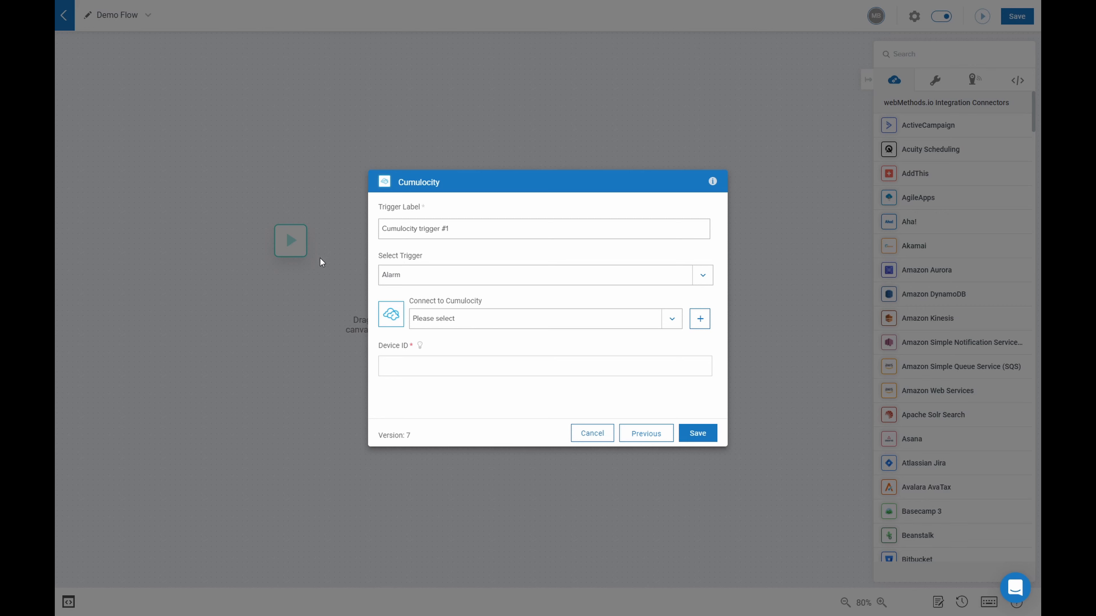
pyautogui.click(465, 329)
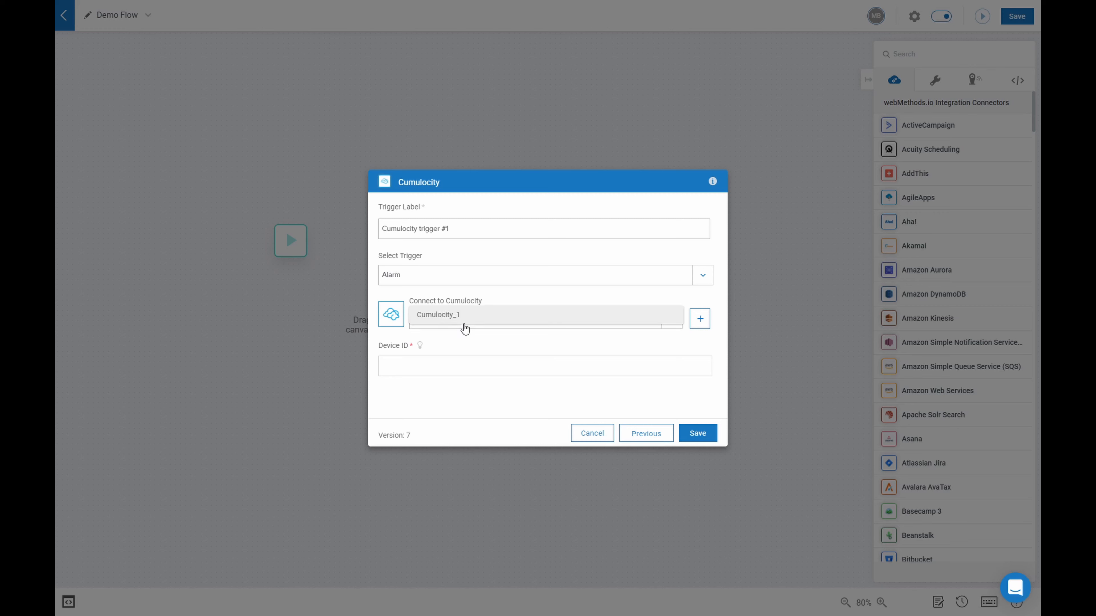
pyautogui.click(457, 313)
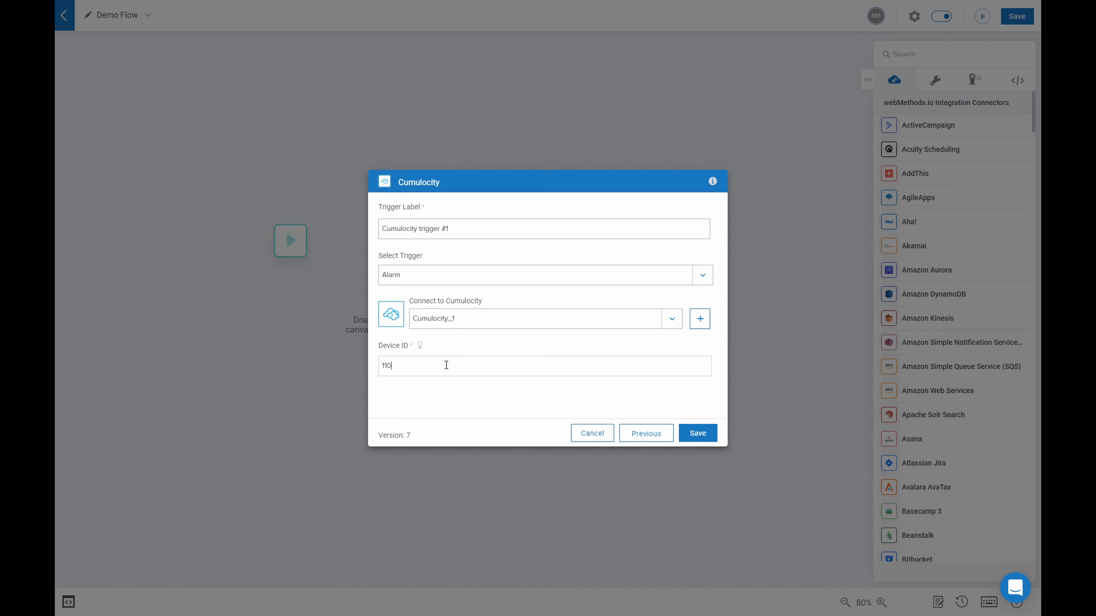
pyautogui.click(704, 434)
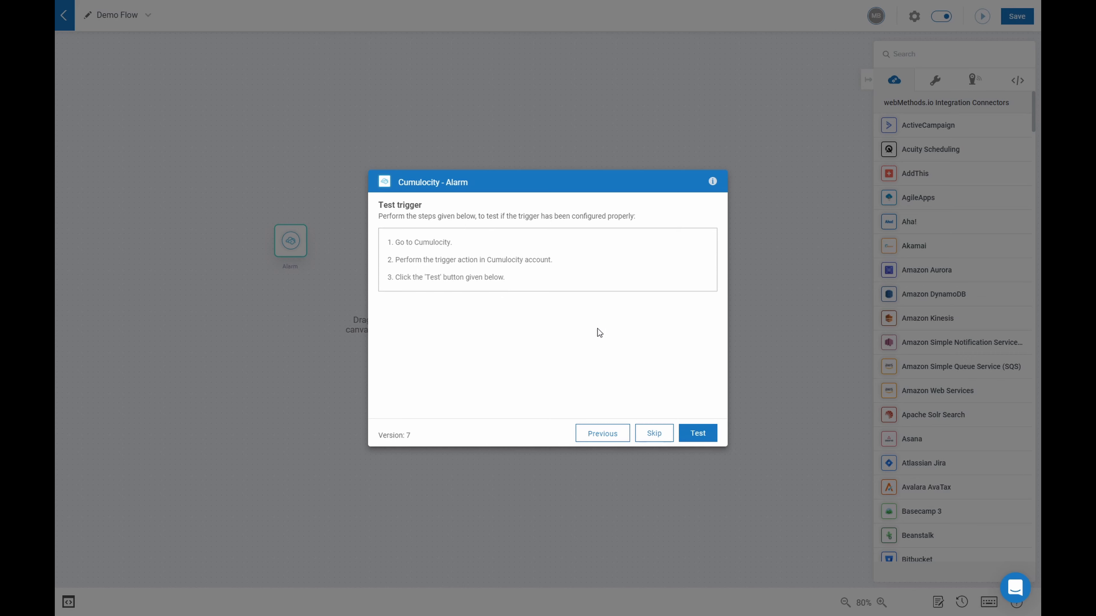
# Step: Skip the Alarm trigger's test, review its sample output data and finish the trigger setup
pyautogui.click(668, 439)
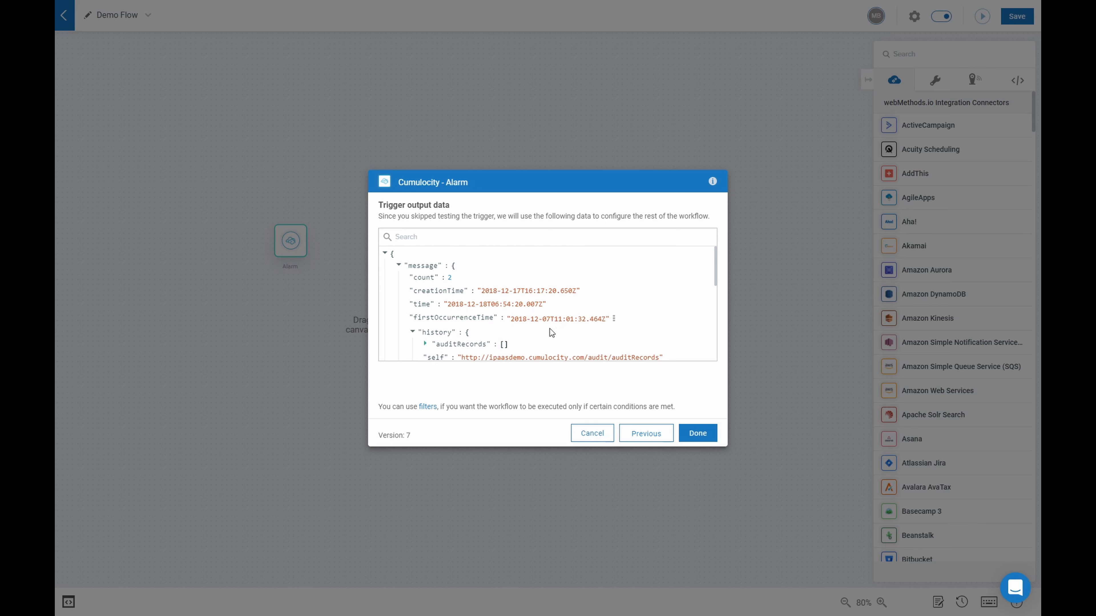
pyautogui.scroll(-5, 540, 307)
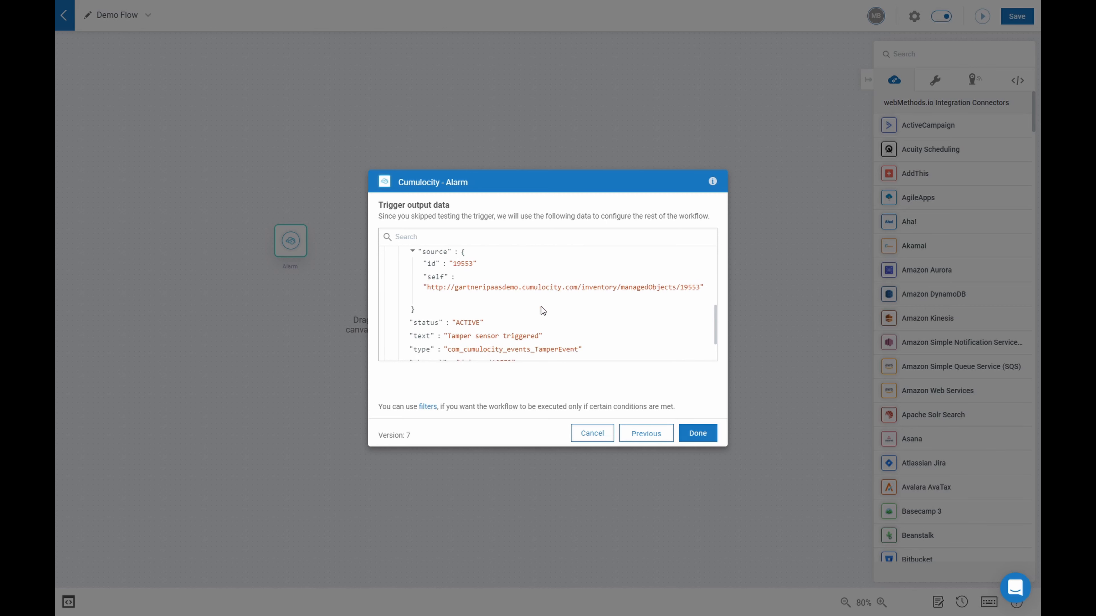
pyautogui.click(685, 439)
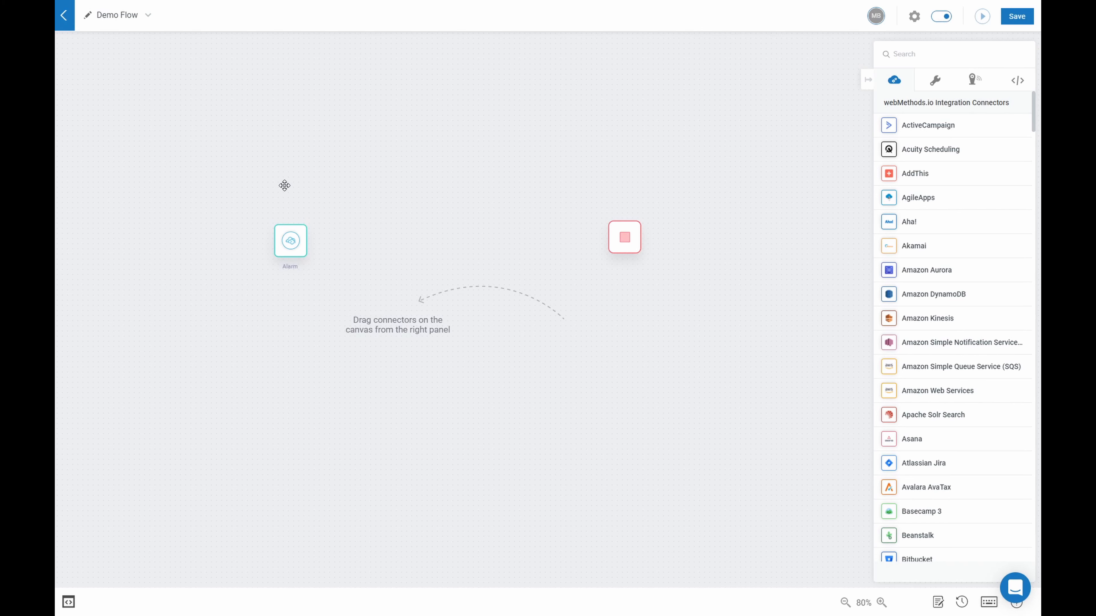
# Step: Search the connectors for sap and place SAP S/4 HANA Cloud OData v2.0 on the canvas, linked after the Alarm trigger
pyautogui.moveTo(284, 233)
pyautogui.click(942, 48)
pyautogui.write('s4')
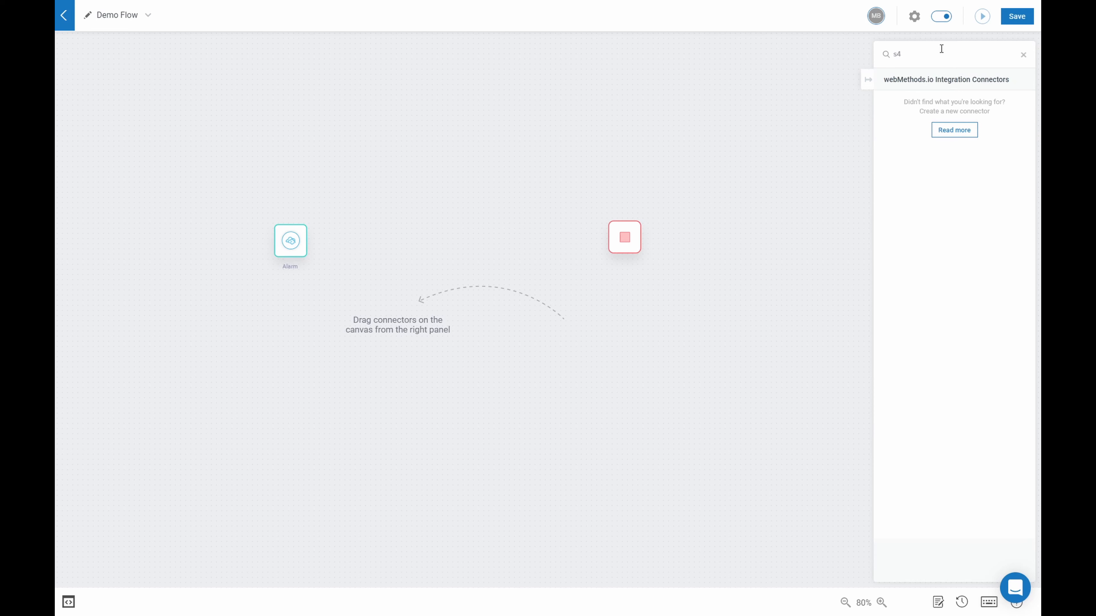
pyautogui.press('BackSpace')
pyautogui.press('BackSpace')
pyautogui.write('sap')
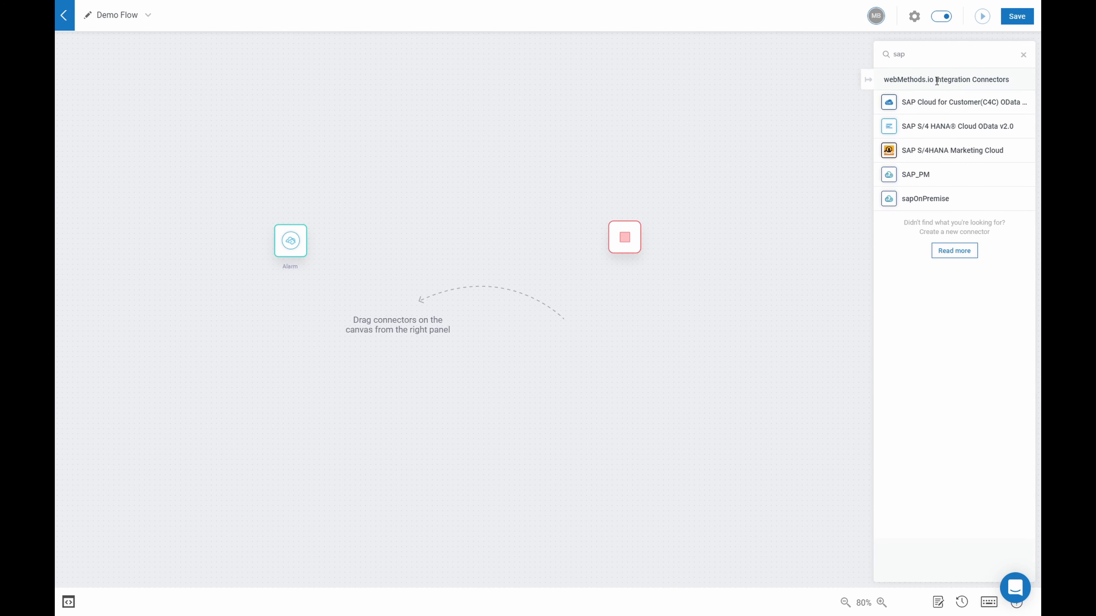
pyautogui.moveTo(956, 126); pyautogui.dragTo(363, 133)
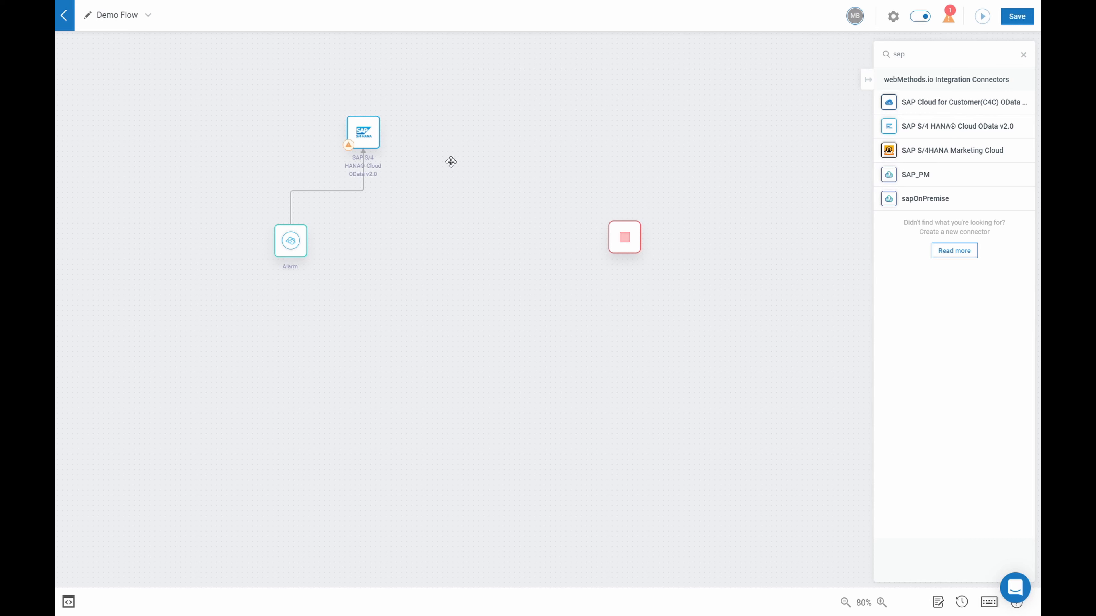
# Step: Configure the SAP S/4 HANA Cloud node with the readPurchaseOrder action and the SAPS4HANACloudODatav20_1 connection
pyautogui.moveTo(362, 125)
pyautogui.click(351, 113)
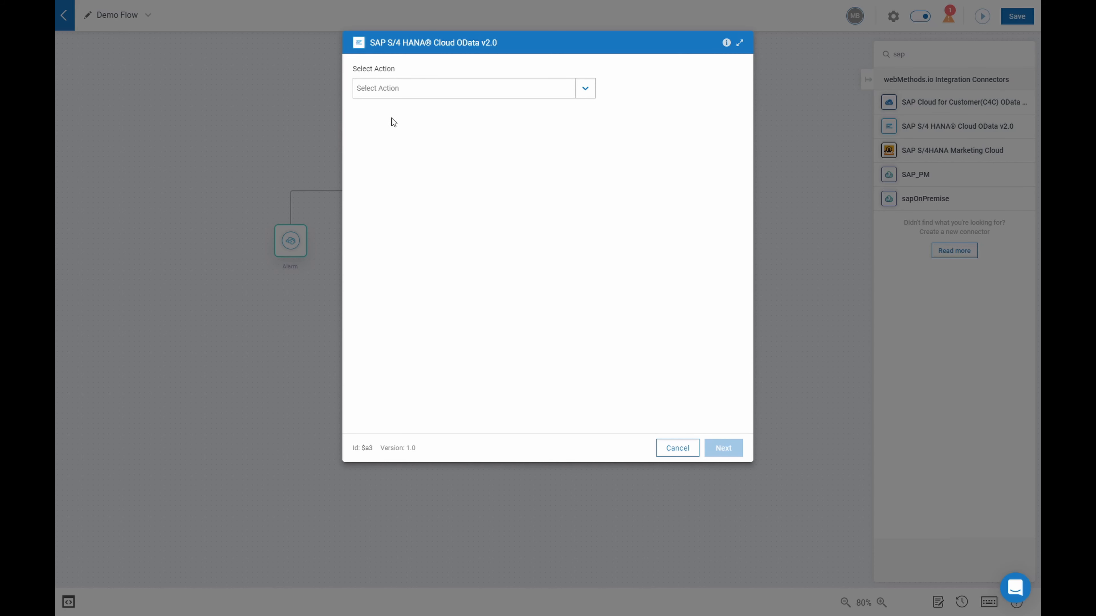
pyautogui.click(420, 89)
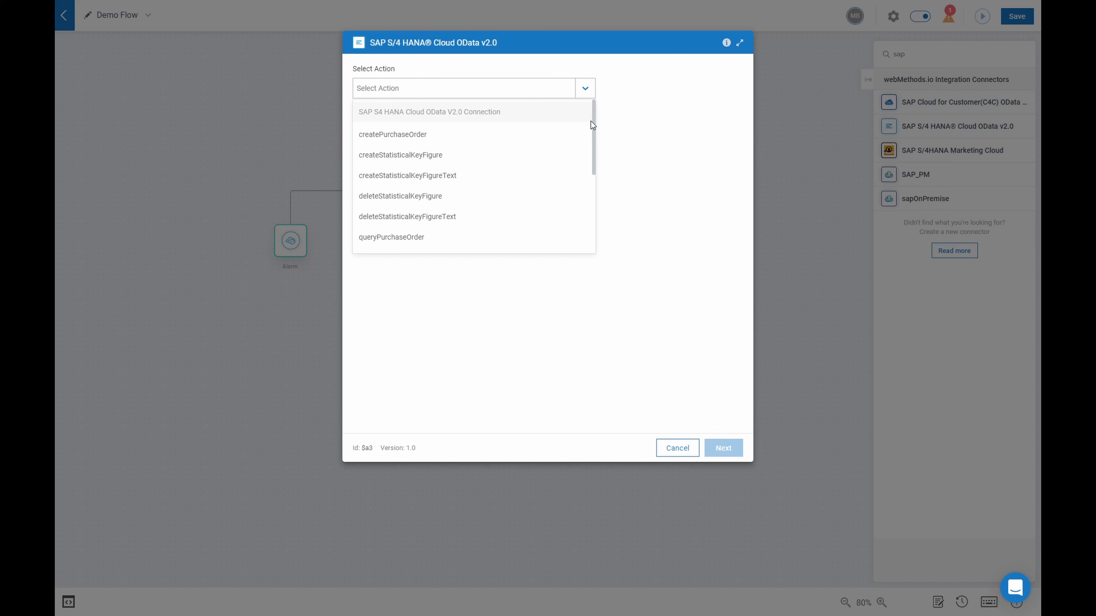
pyautogui.moveTo(593, 121); pyautogui.dragTo(595, 179)
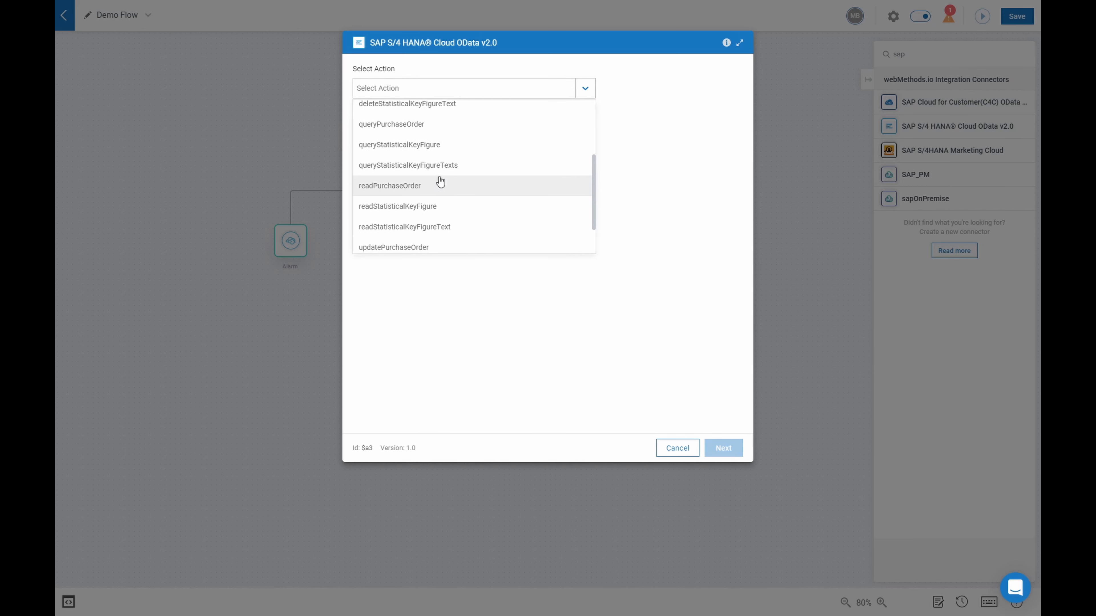
pyautogui.click(424, 186)
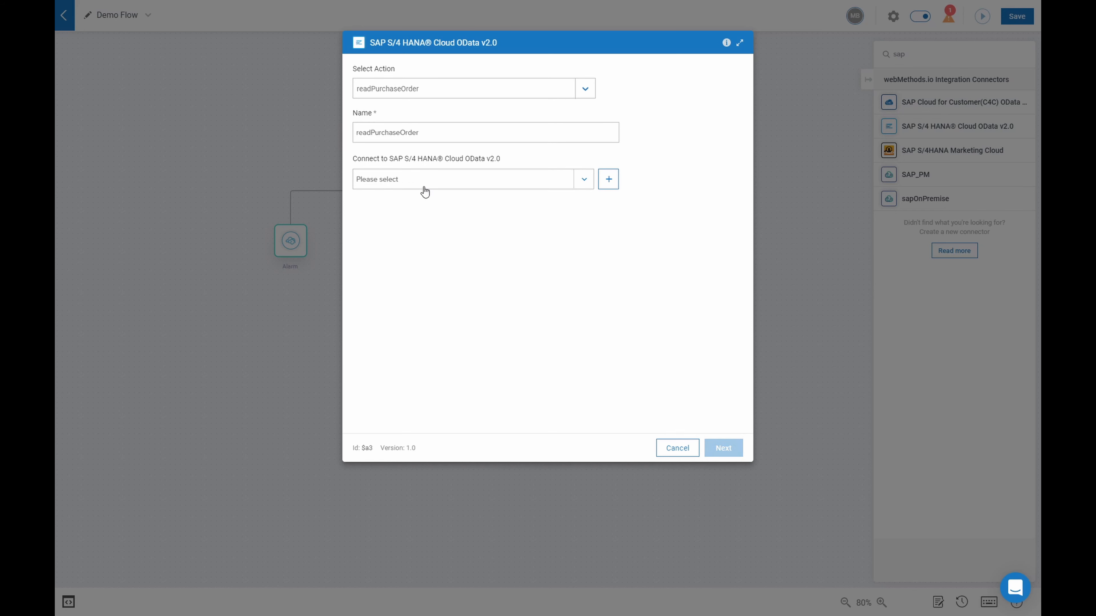
pyautogui.click(423, 190)
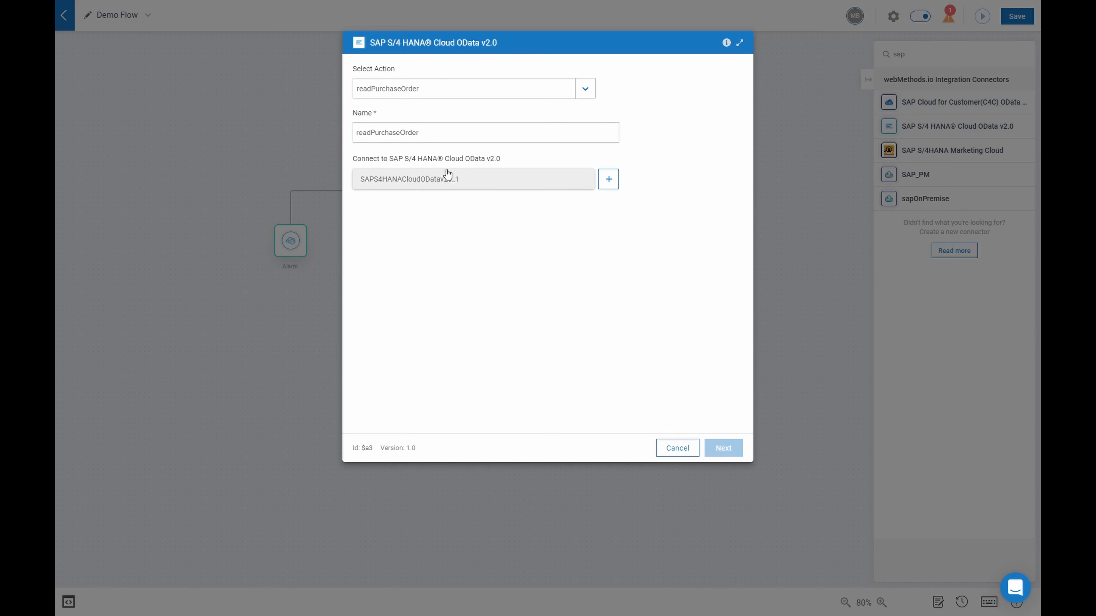
pyautogui.click(437, 183)
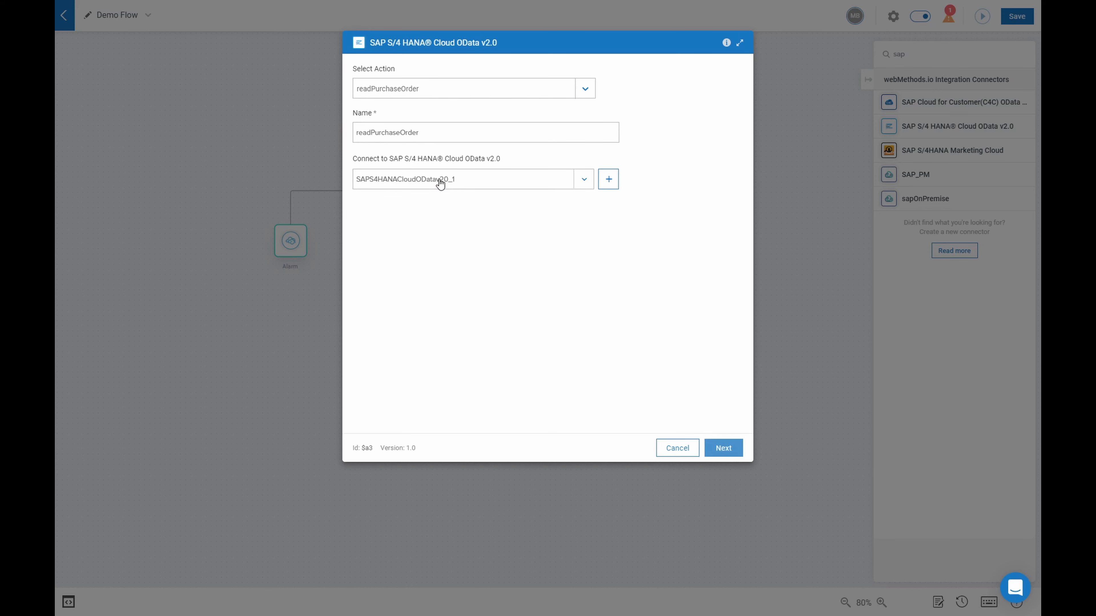
pyautogui.click(717, 452)
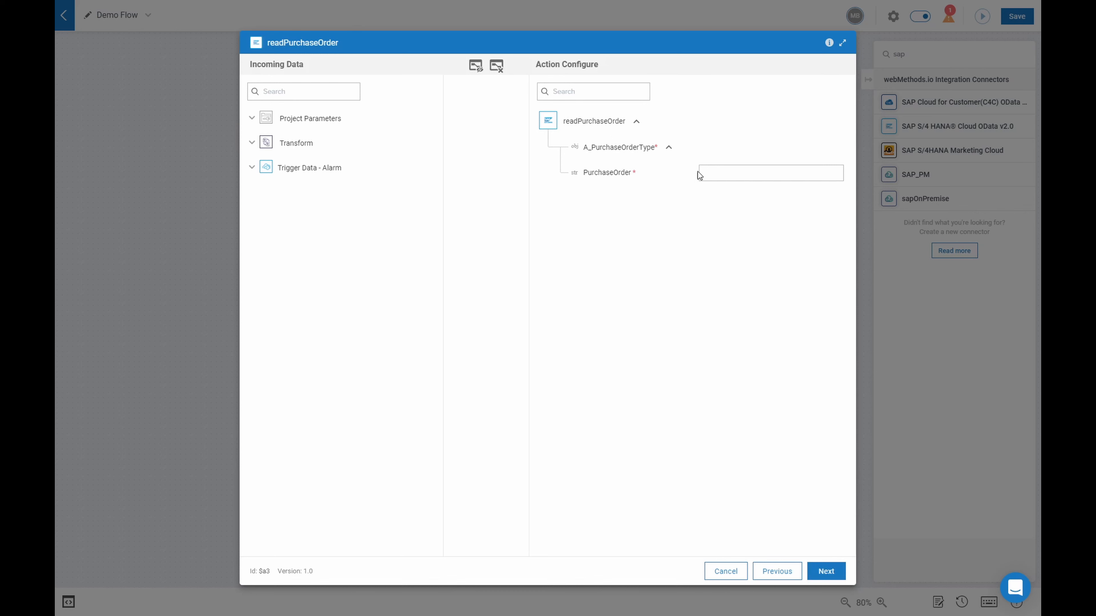
# Step: Map the source id from the Alarm trigger's message to PurchaseOrder and finish the readPurchaseOrder setup without testing it
pyautogui.click(253, 169)
pyautogui.click(332, 191)
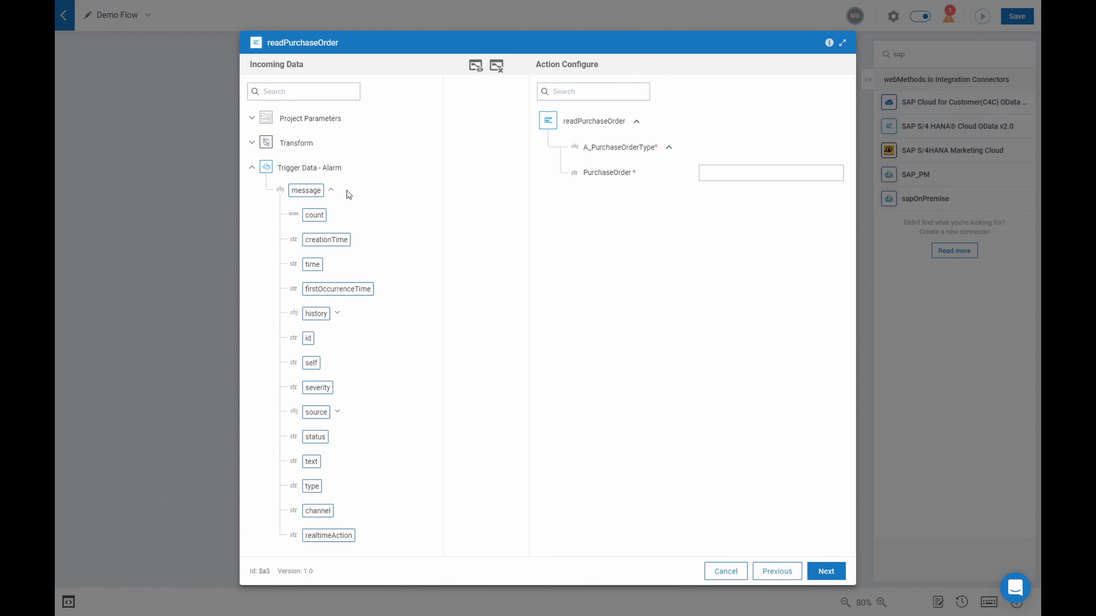
pyautogui.click(338, 412)
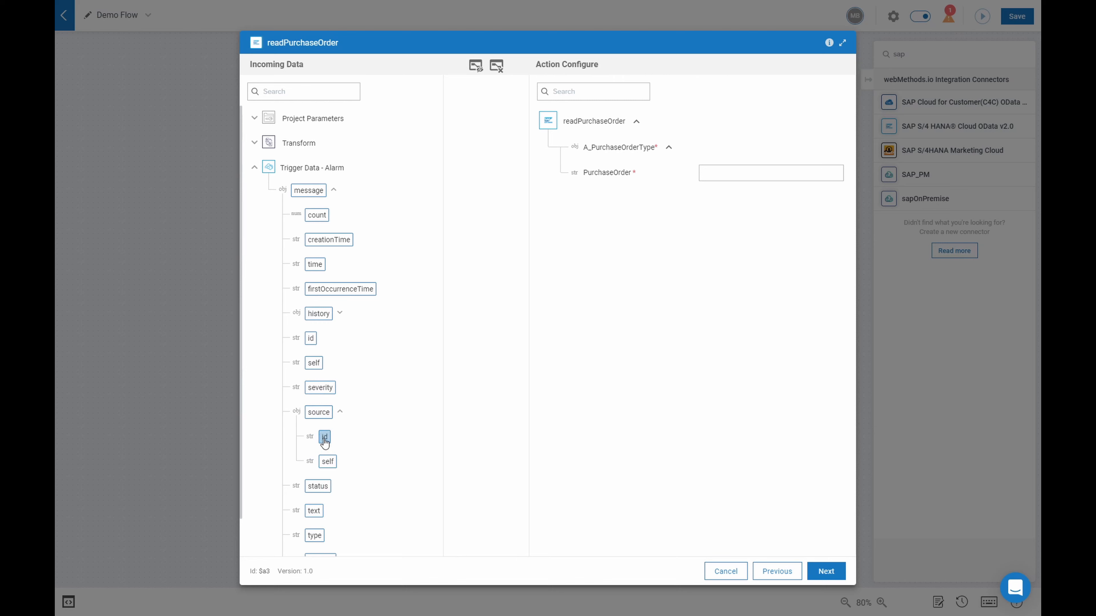
pyautogui.moveTo(324, 442); pyautogui.dragTo(723, 181)
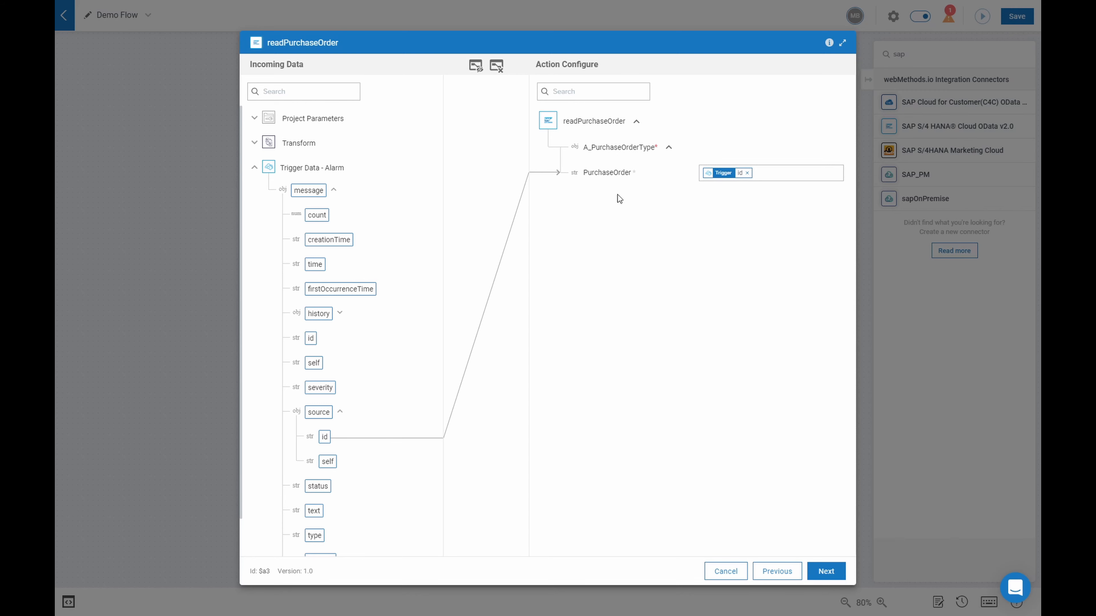
pyautogui.click(823, 573)
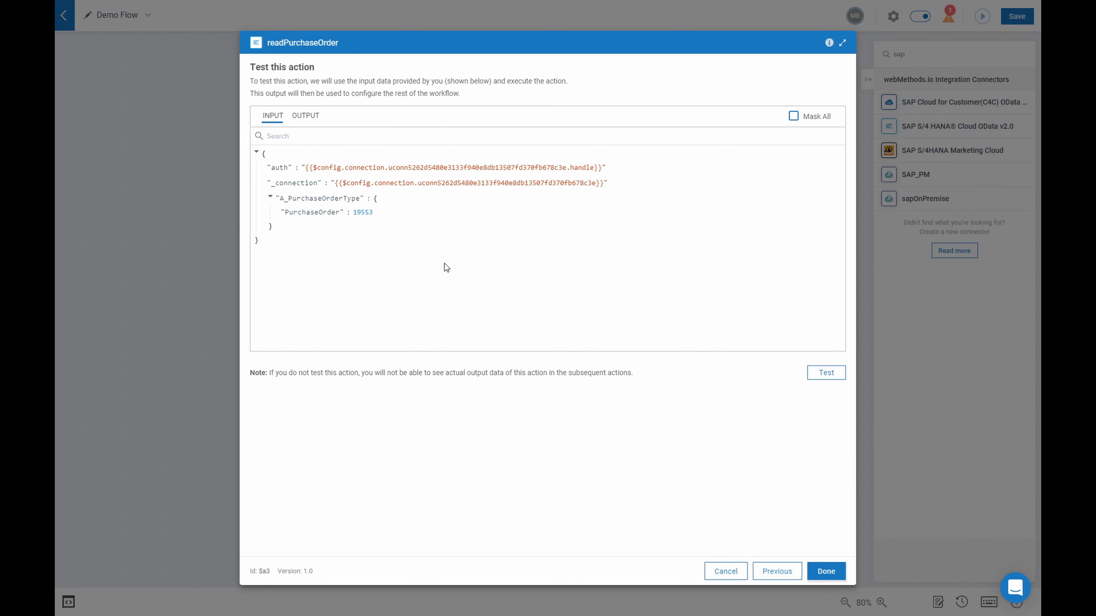
pyautogui.click(825, 572)
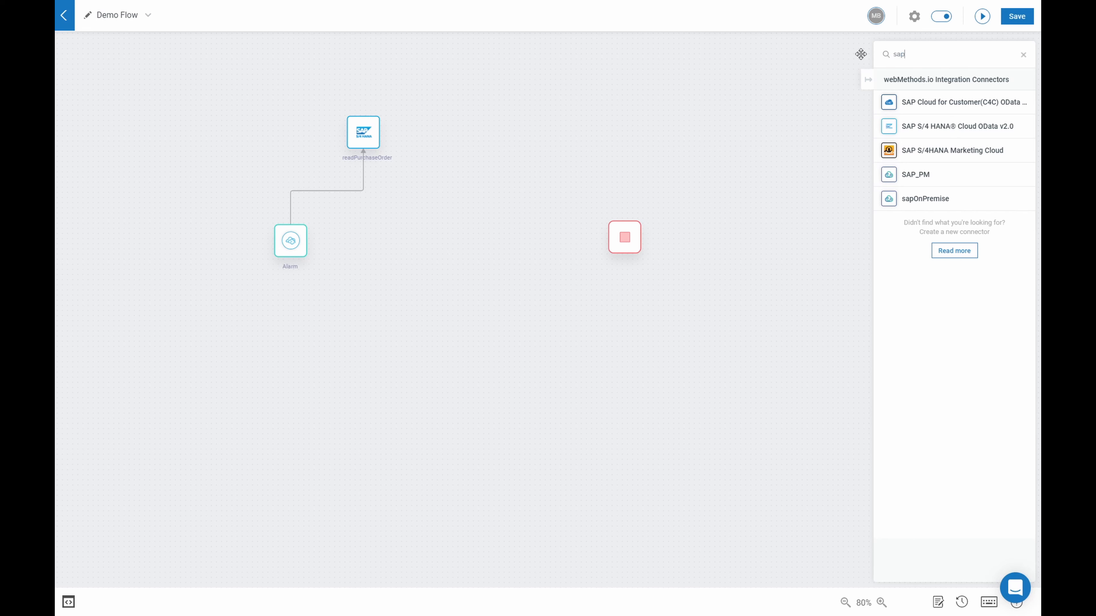
# Step: Search the connectors for jira and place JIRA on the canvas, linked after readPurchaseOrder
pyautogui.press('BackSpace')
pyautogui.press('BackSpace')
pyautogui.press('BackSpace')
pyautogui.write('jira')
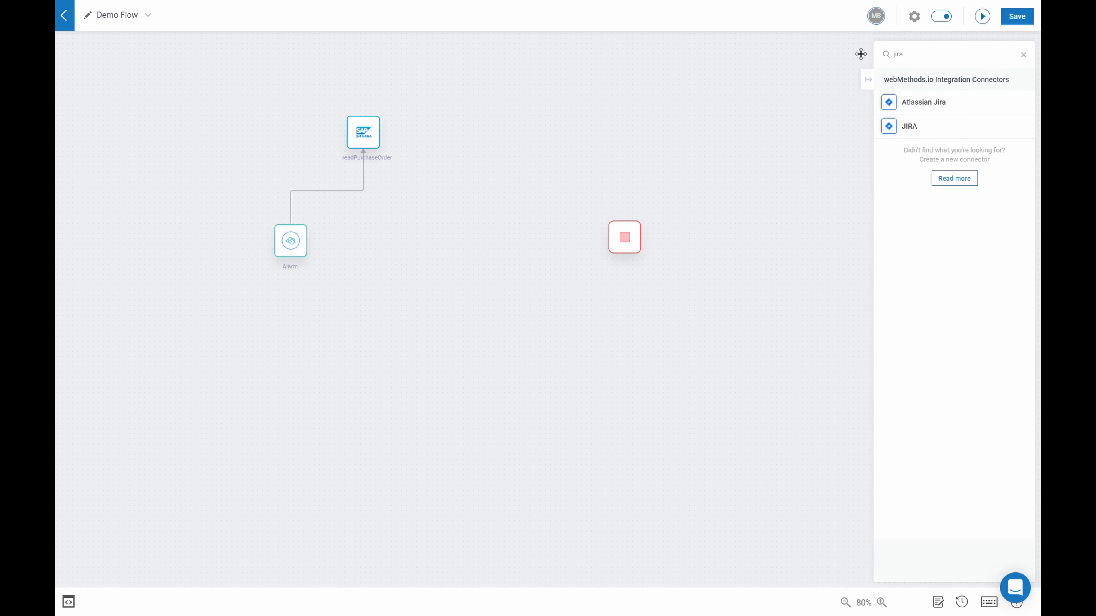
pyautogui.moveTo(910, 125); pyautogui.dragTo(468, 255)
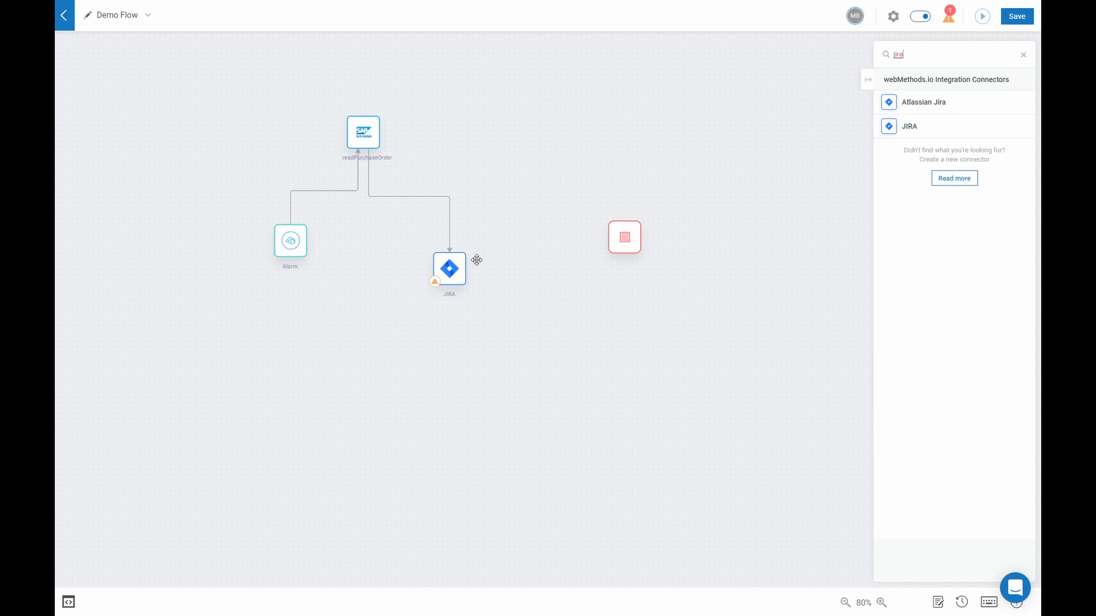
# Step: Configure the JIRA node with the Create Issue action and the JIRA_1 connection
pyautogui.moveTo(458, 279)
pyautogui.click(437, 250)
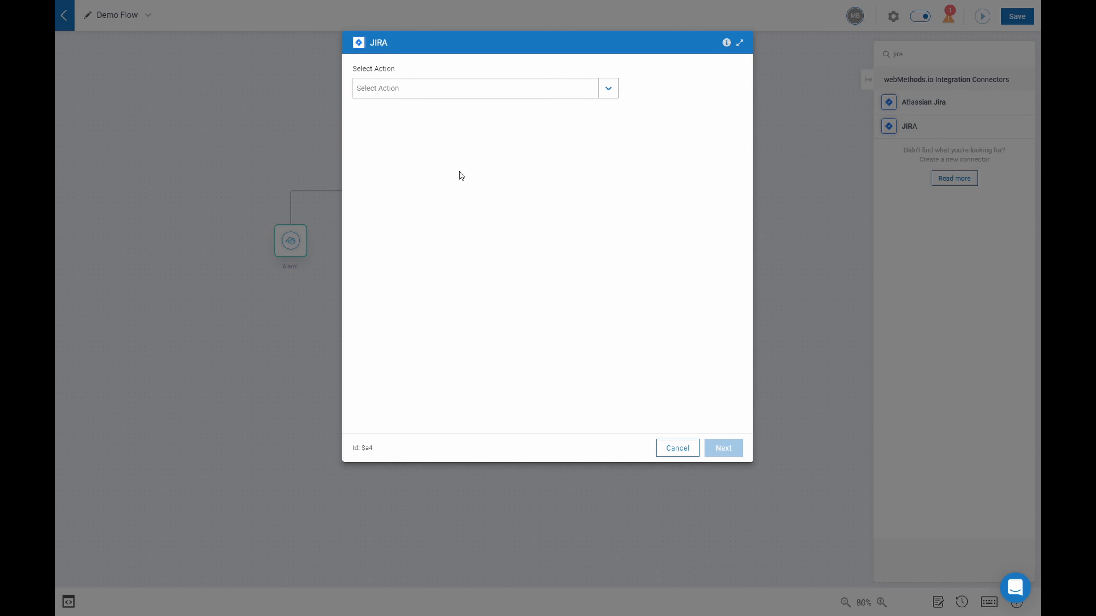
pyautogui.click(475, 95)
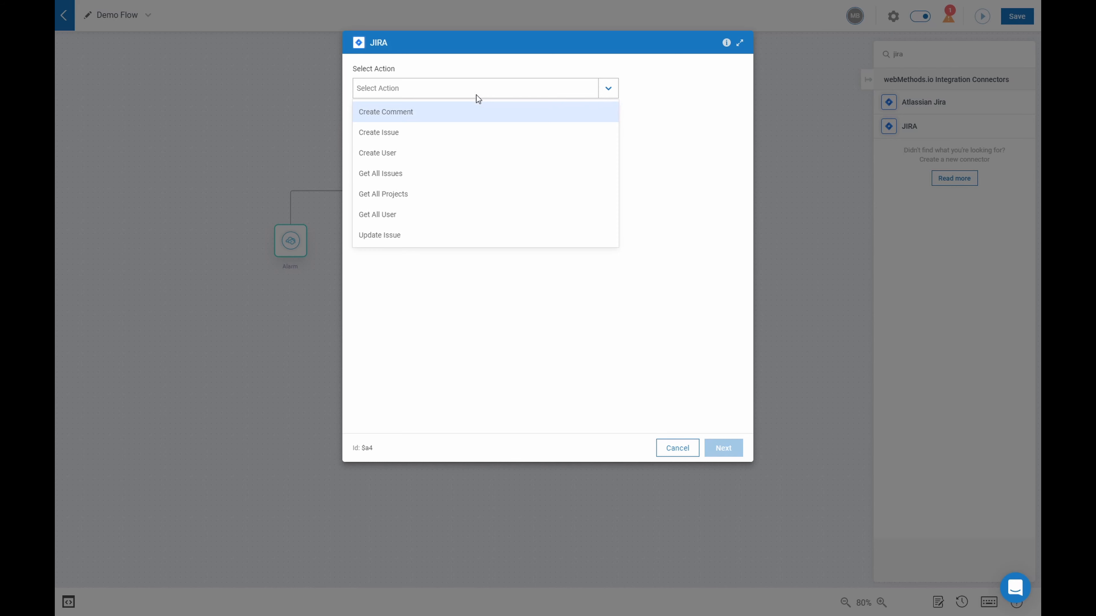
pyautogui.click(449, 132)
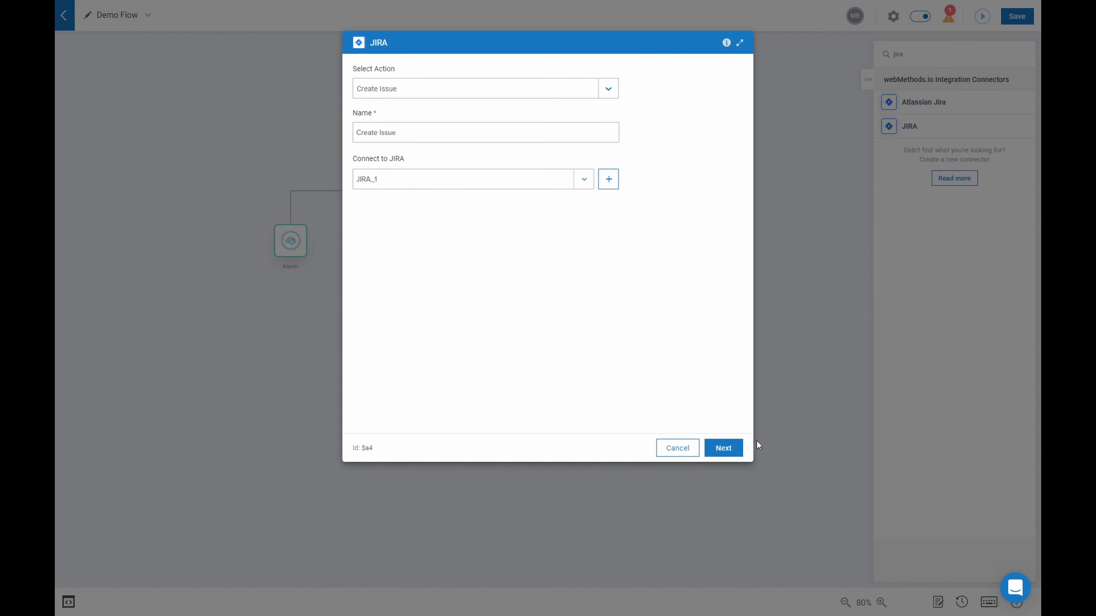
pyautogui.click(735, 450)
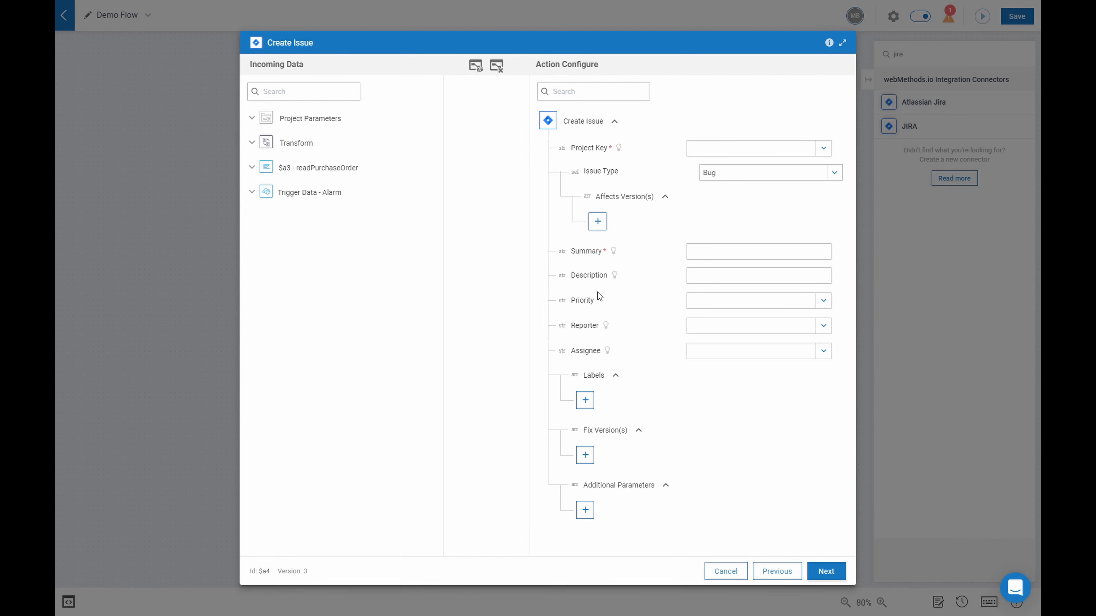
# Step: From the readPurchaseOrder data, map AddressName to the issue's Description and PurchaseOrder to its Summary
pyautogui.click(252, 168)
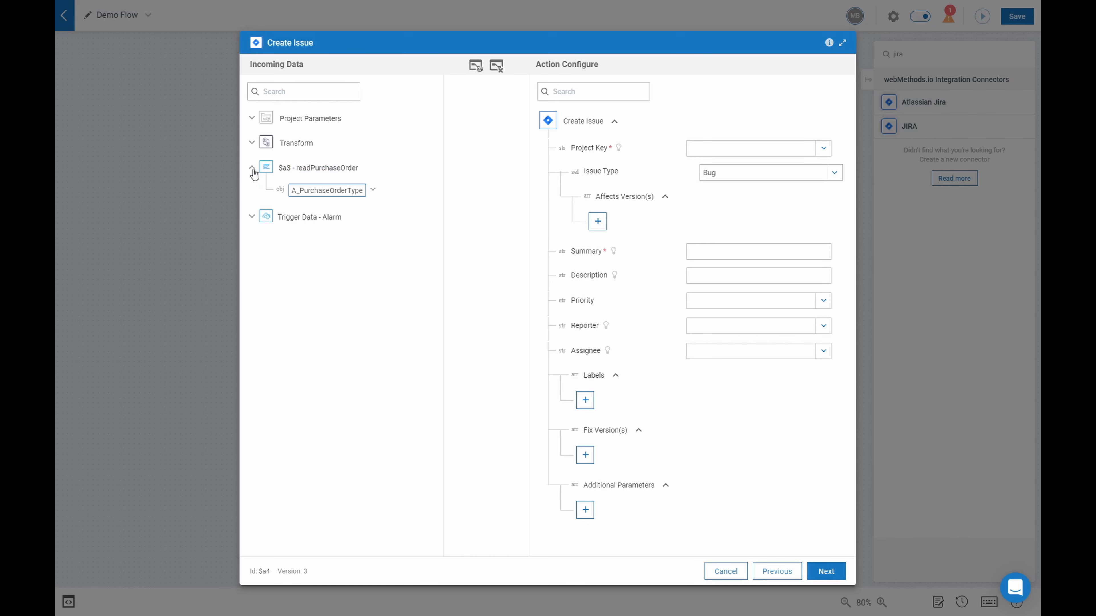
pyautogui.click(372, 190)
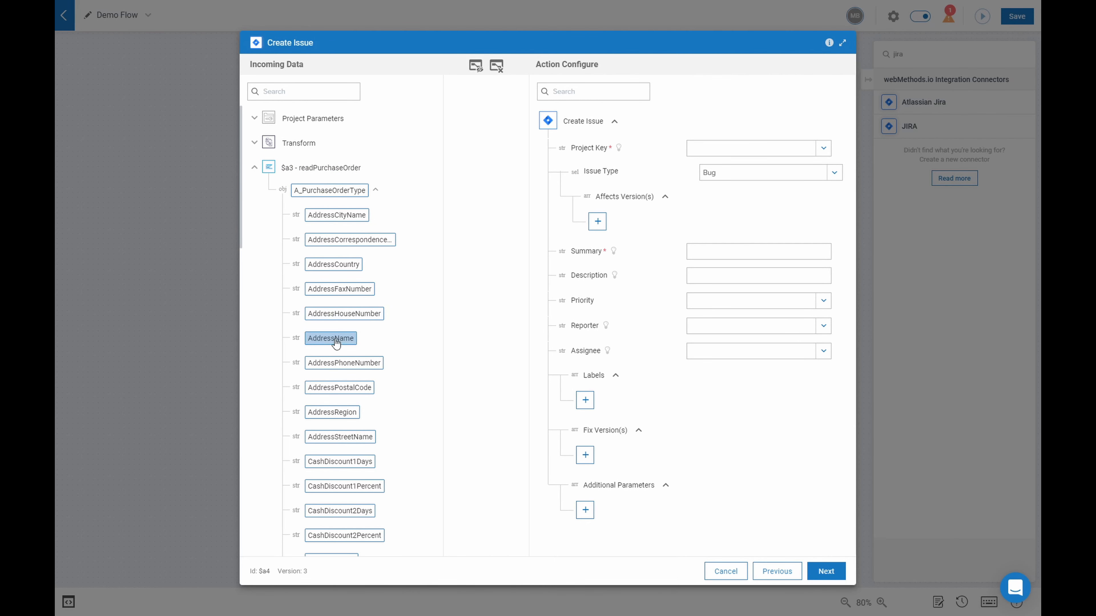
pyautogui.moveTo(343, 340); pyautogui.dragTo(728, 276)
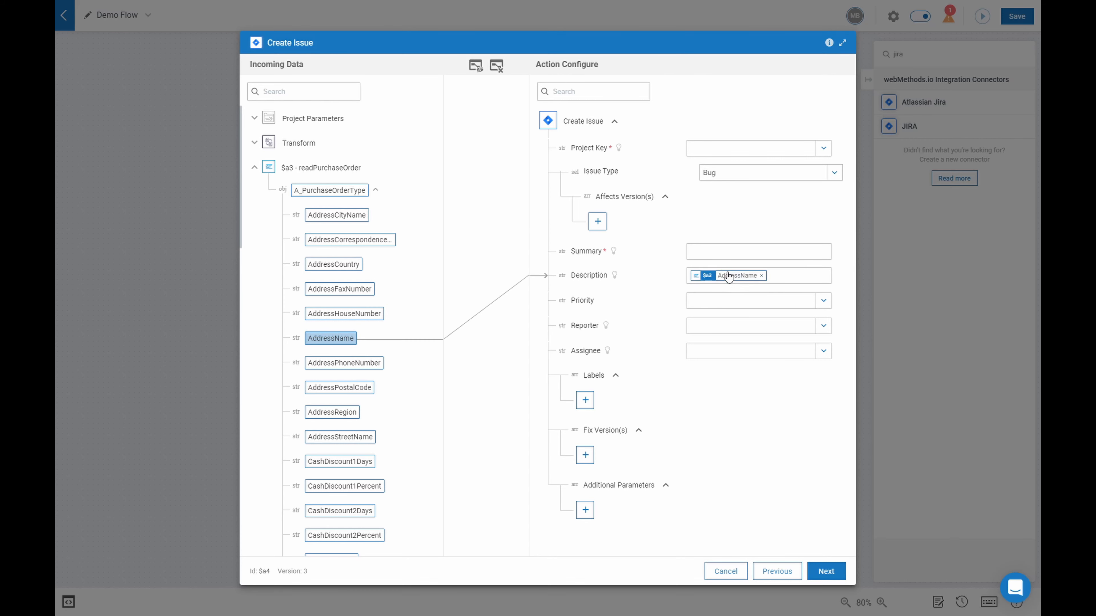
pyautogui.scroll(-4, 379, 353)
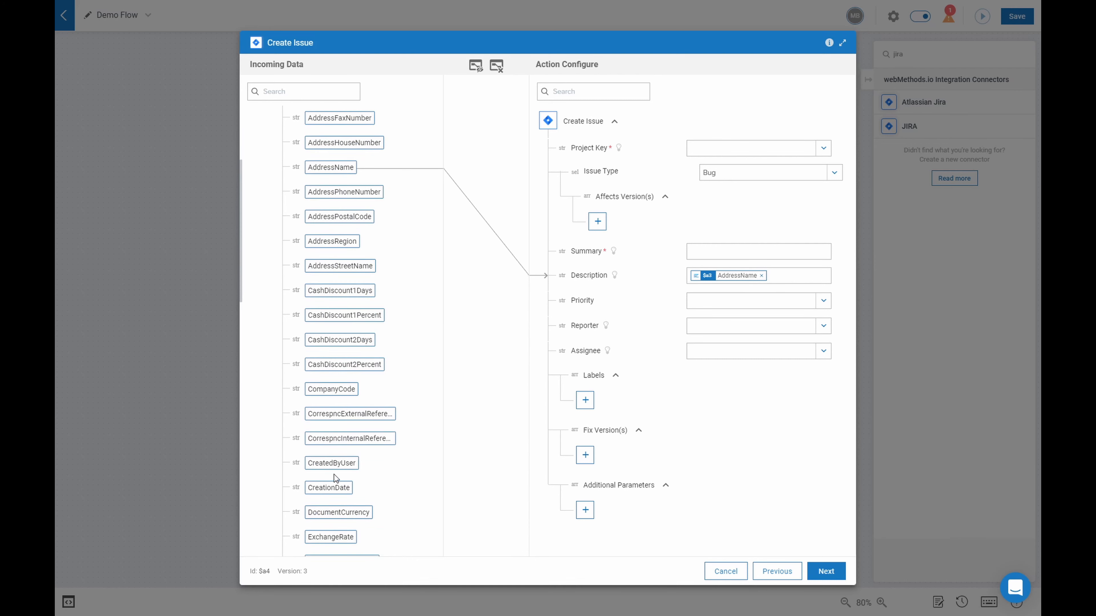
pyautogui.scroll(-10, 336, 477)
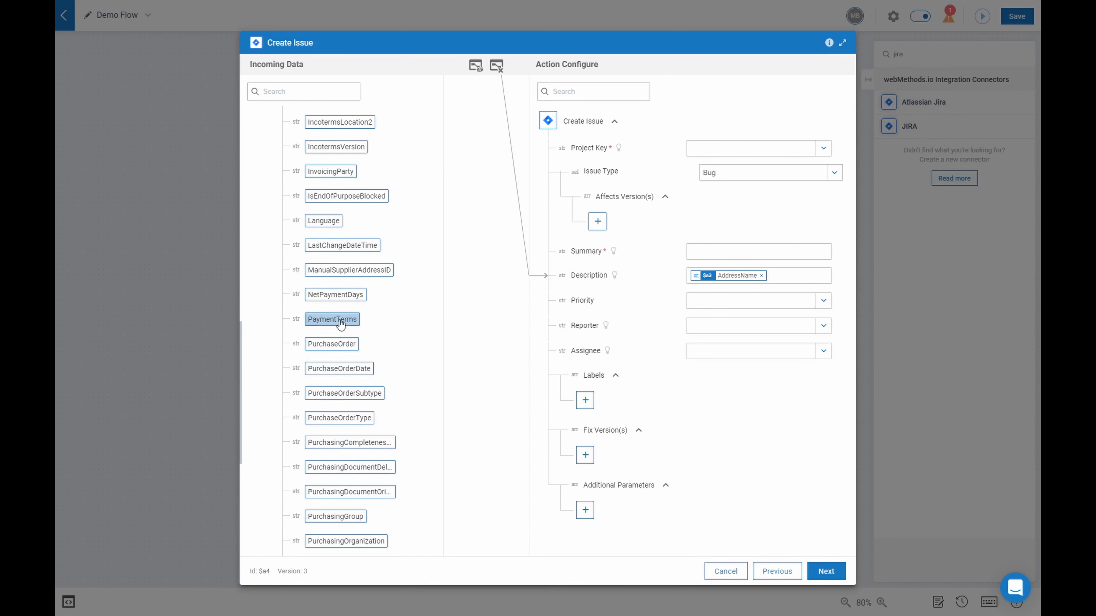
pyautogui.moveTo(332, 344); pyautogui.dragTo(741, 251)
# Step: Map the Alarm message's text to Project Key and severity to Priority, and finish the Create Issue setup without testing it
pyautogui.scroll(10, 362, 293)
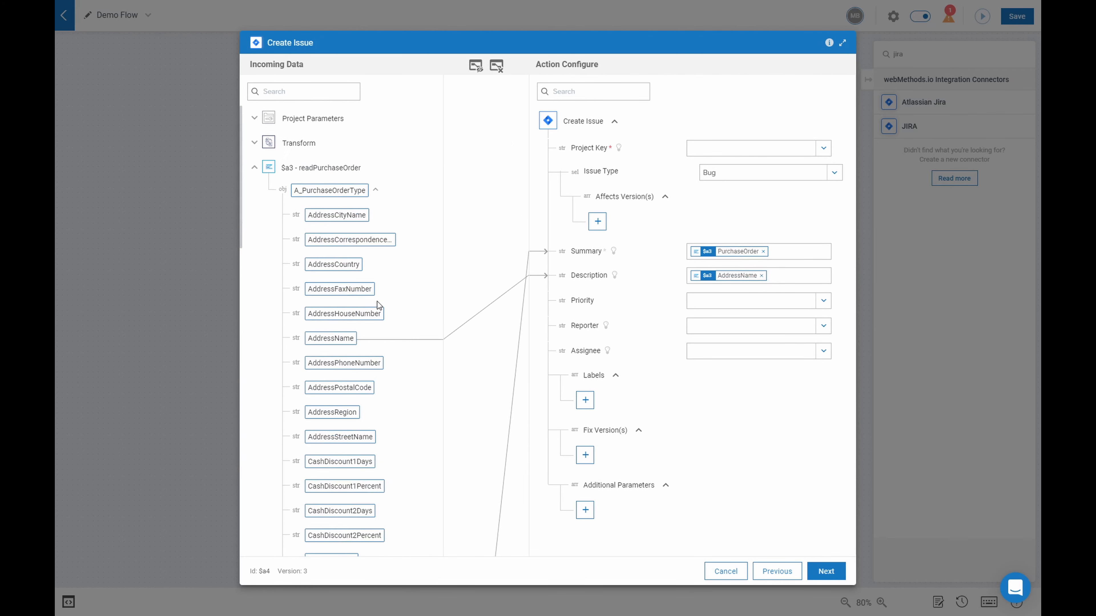
pyautogui.click(254, 167)
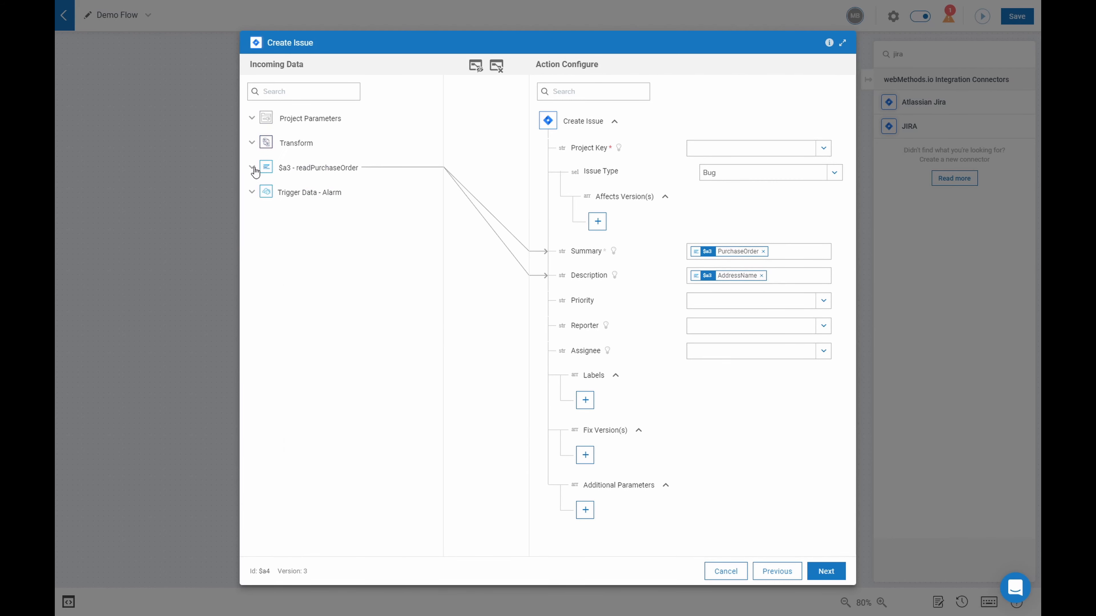
pyautogui.click(251, 194)
pyautogui.click(333, 214)
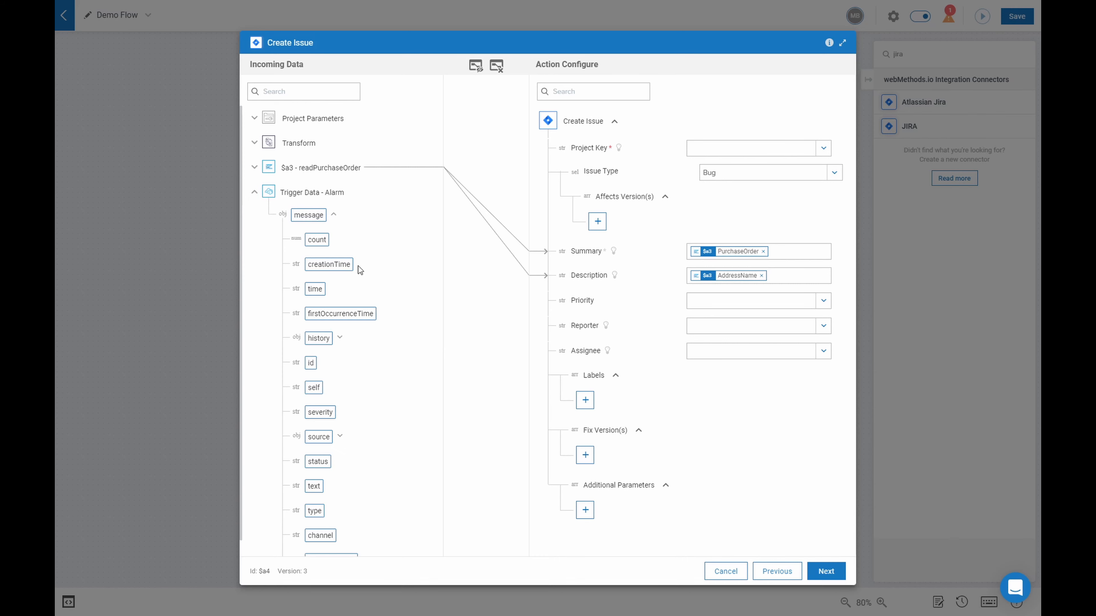
pyautogui.moveTo(318, 487); pyautogui.dragTo(701, 147)
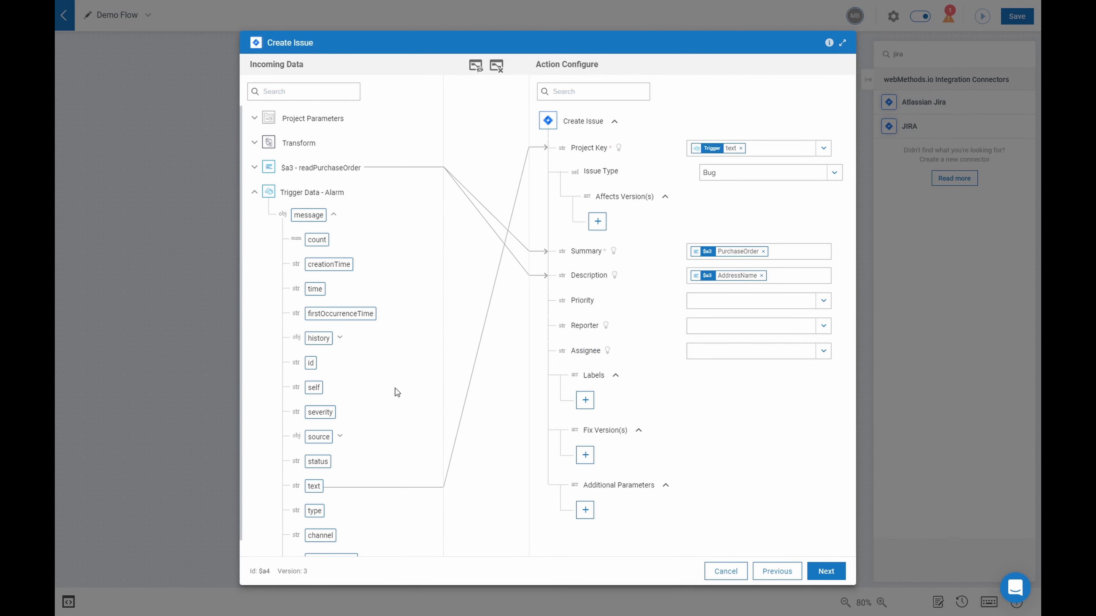
pyautogui.moveTo(329, 410); pyautogui.dragTo(712, 308)
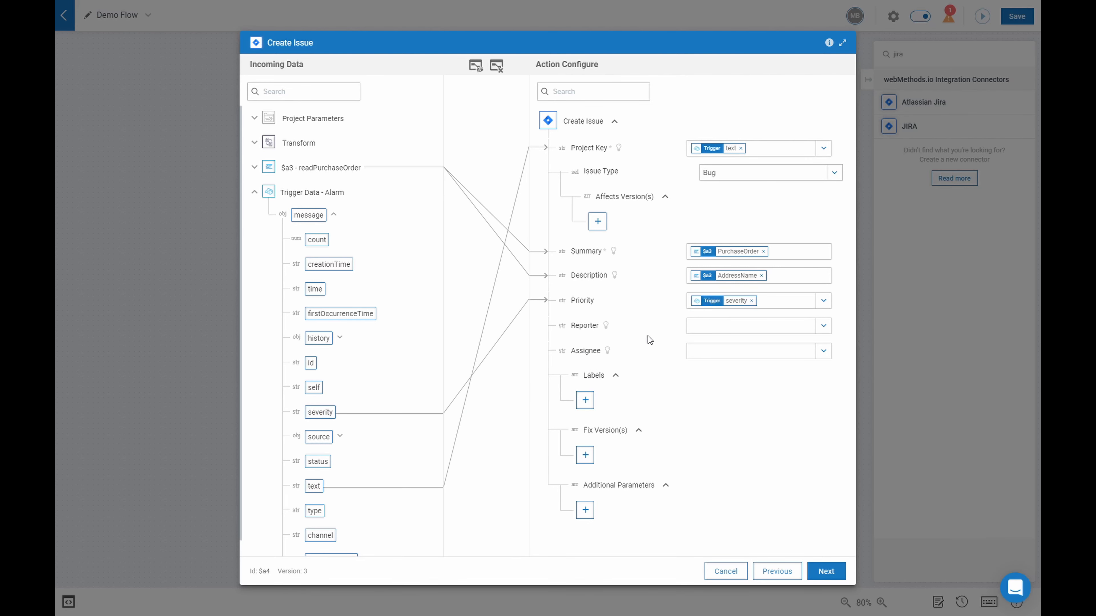
pyautogui.click(836, 577)
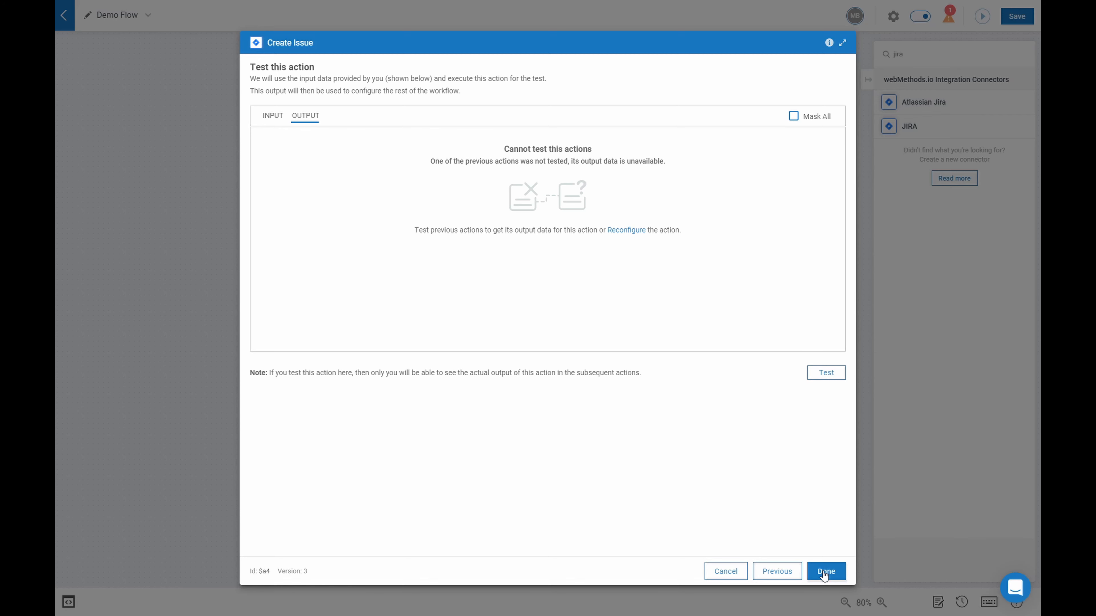
pyautogui.click(828, 573)
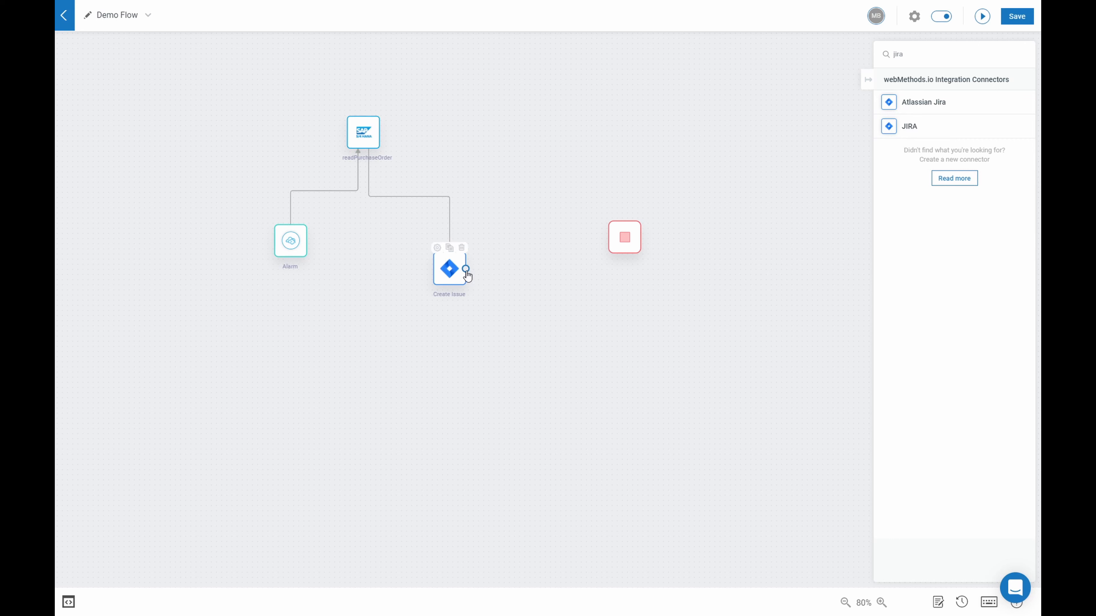
# Step: Link Create Issue to the flow's stop node and move Create Issue closer to it
pyautogui.moveTo(465, 269)
pyautogui.mouseDown()
pyautogui.moveTo(602, 243)
pyautogui.moveTo(586, 251)
pyautogui.mouseUp()
pyautogui.moveTo(449, 267); pyautogui.dragTo(499, 276)
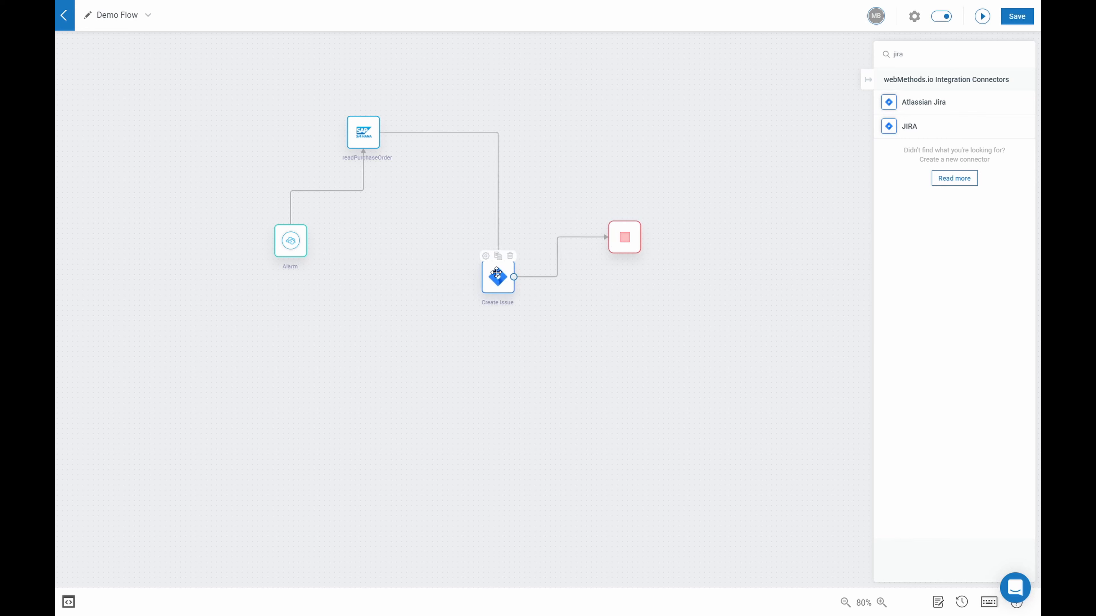